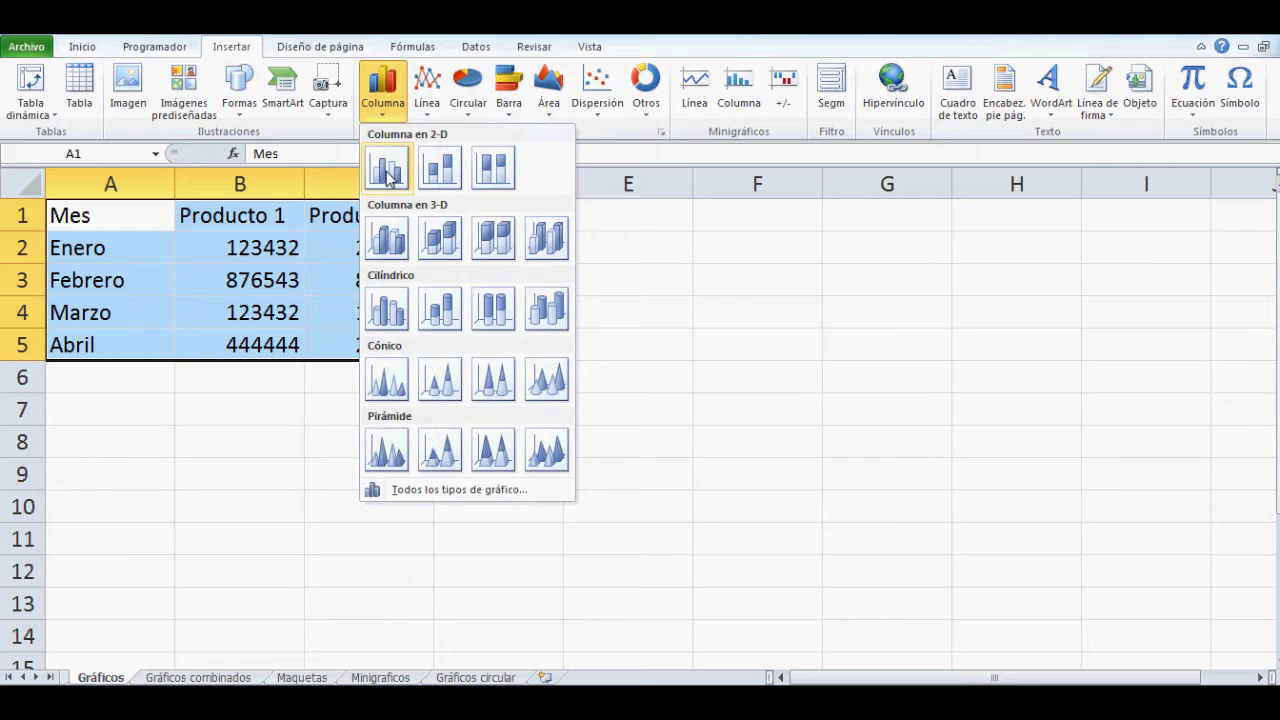
# Step: Insert a 2-D clustered column chart from the product data in A1:D5 and shift it slightly on the sheet
pyautogui.click(387, 170)
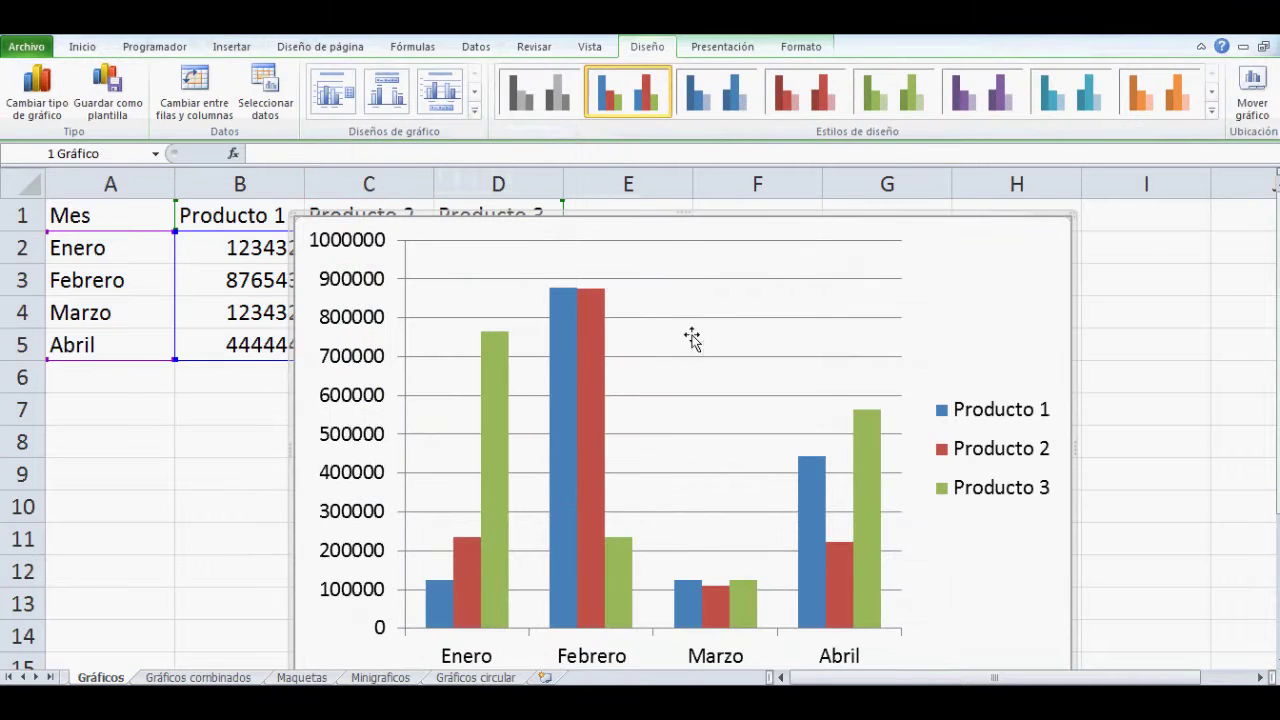
pyautogui.moveTo(645, 215)
pyautogui.mouseDown()
pyautogui.moveTo(638, 178)
pyautogui.moveTo(634, 217)
pyautogui.mouseUp()
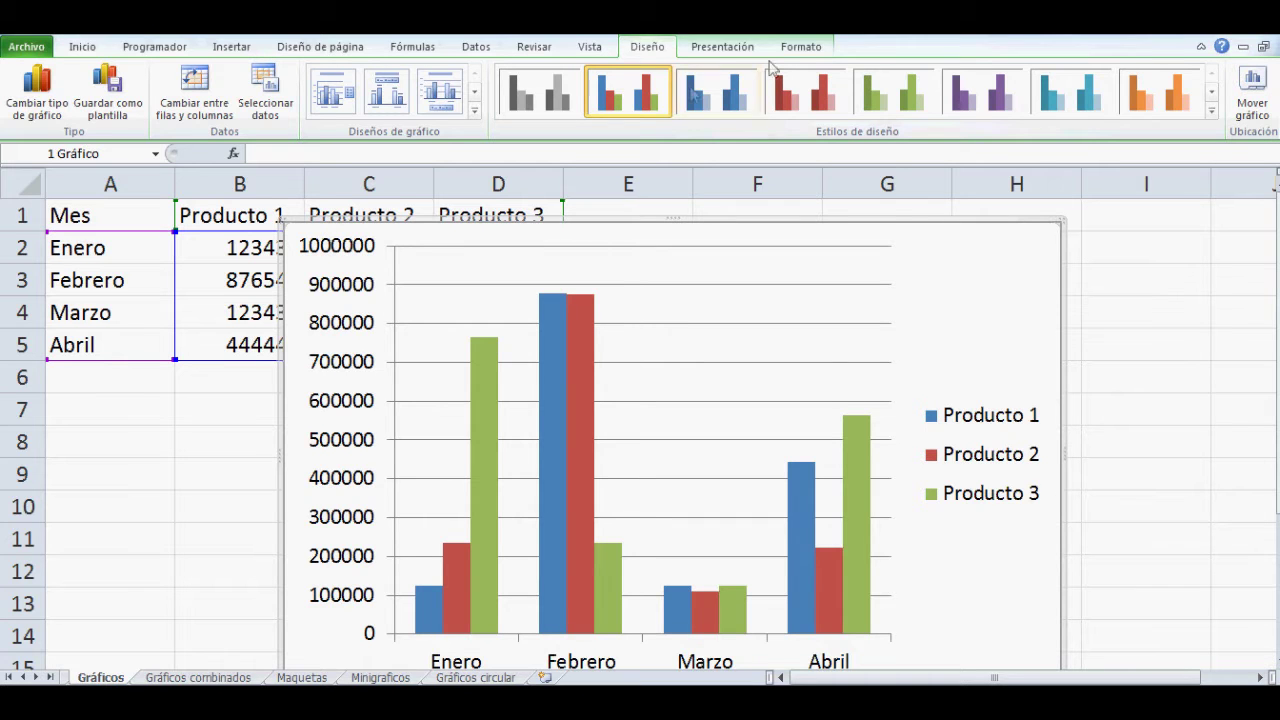
pyautogui.click(1155, 314)
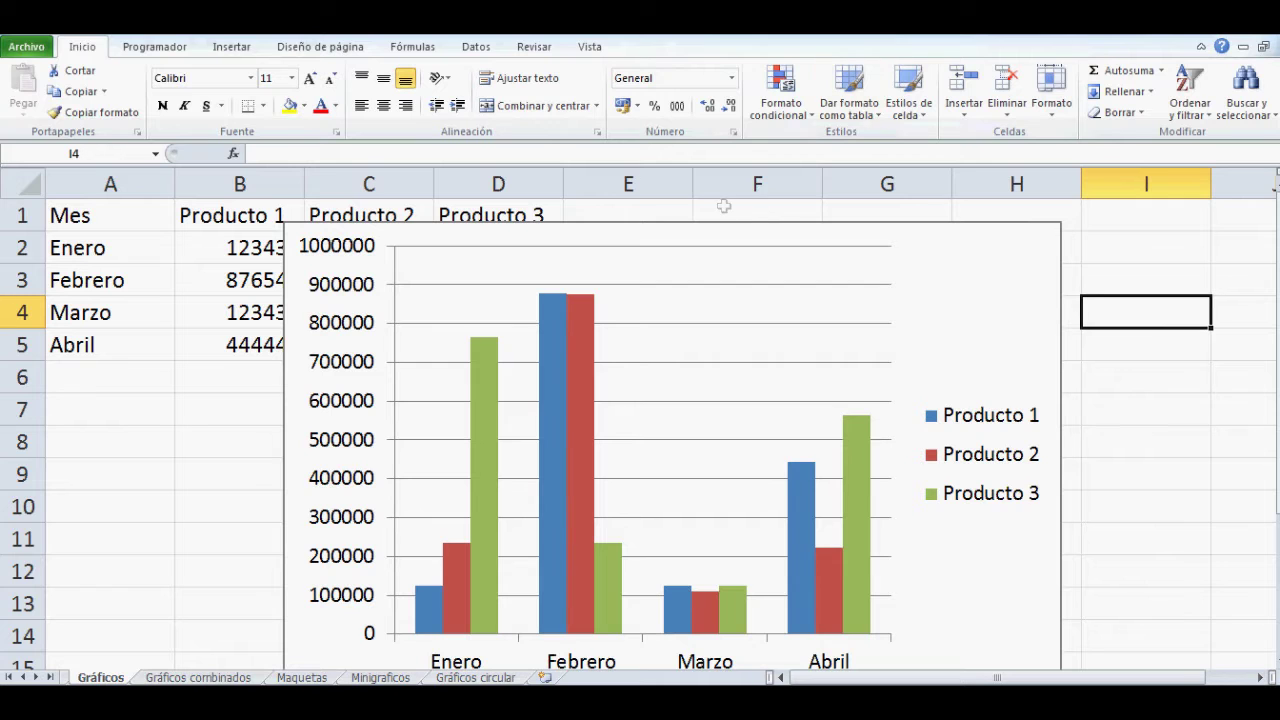
# Step: Examine the destination sheets offered for moving the chart, leaving the chart on its current sheet
pyautogui.click(794, 223)
pyautogui.click(1252, 90)
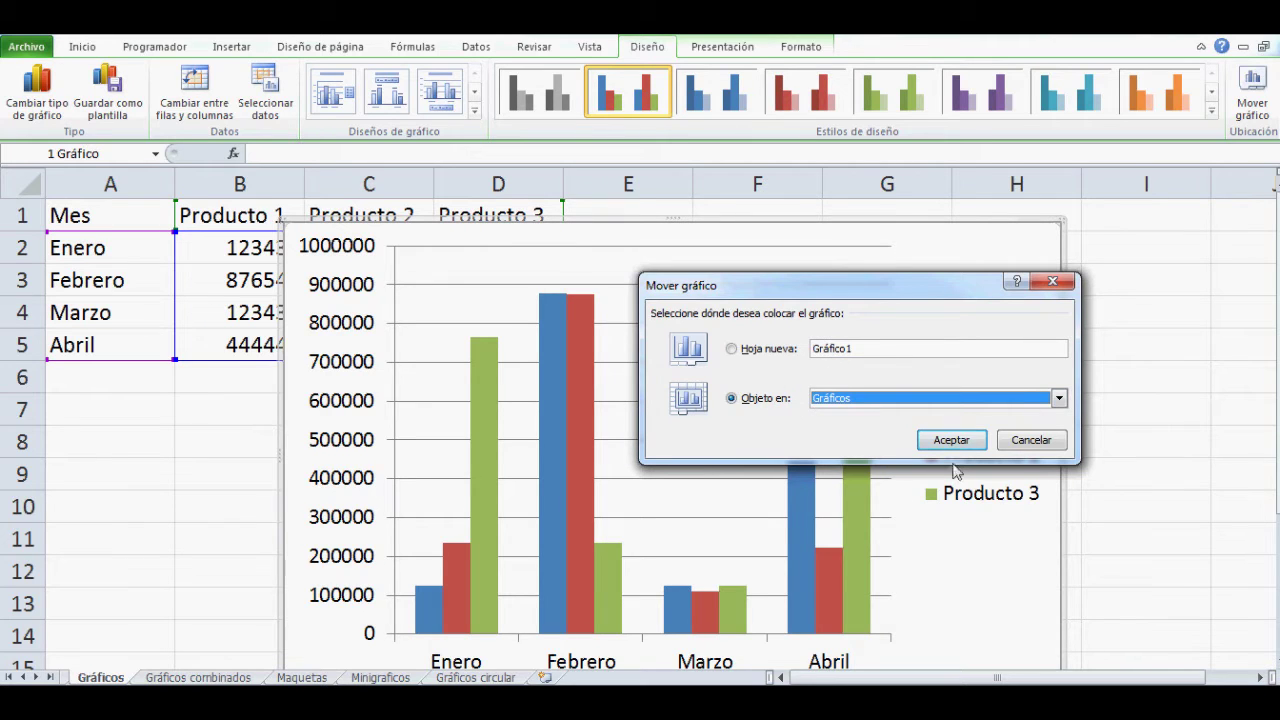
pyautogui.click(1062, 400)
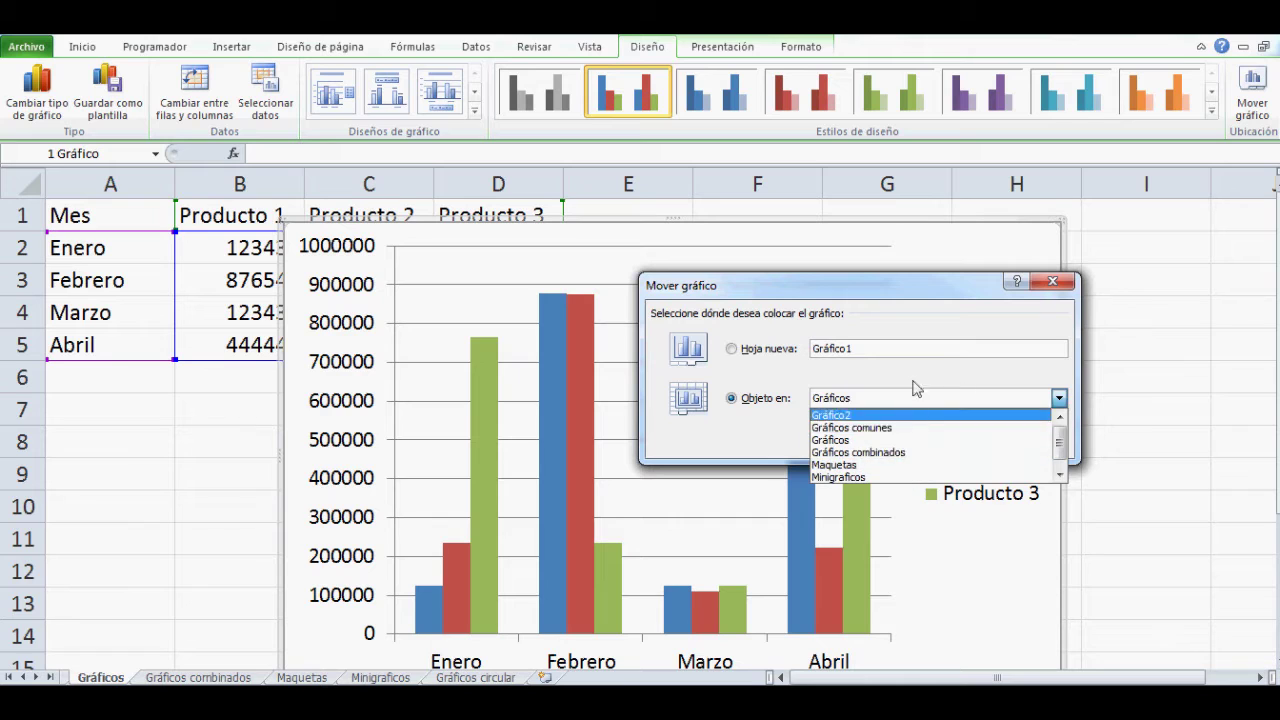
pyautogui.click(1066, 376)
pyautogui.click(1040, 446)
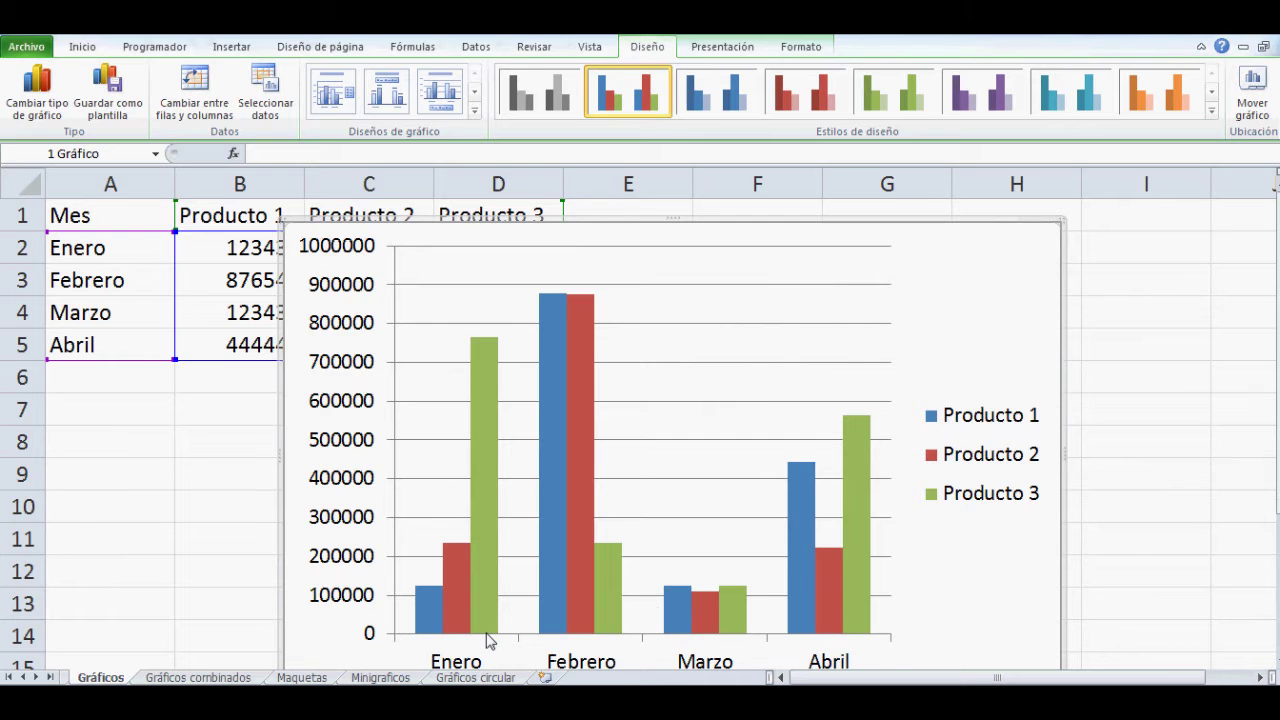
# Step: Review the chart's source data range, series and axis labels without changes, and delete the chart
pyautogui.moveTo(835, 216); pyautogui.dragTo(834, 200)
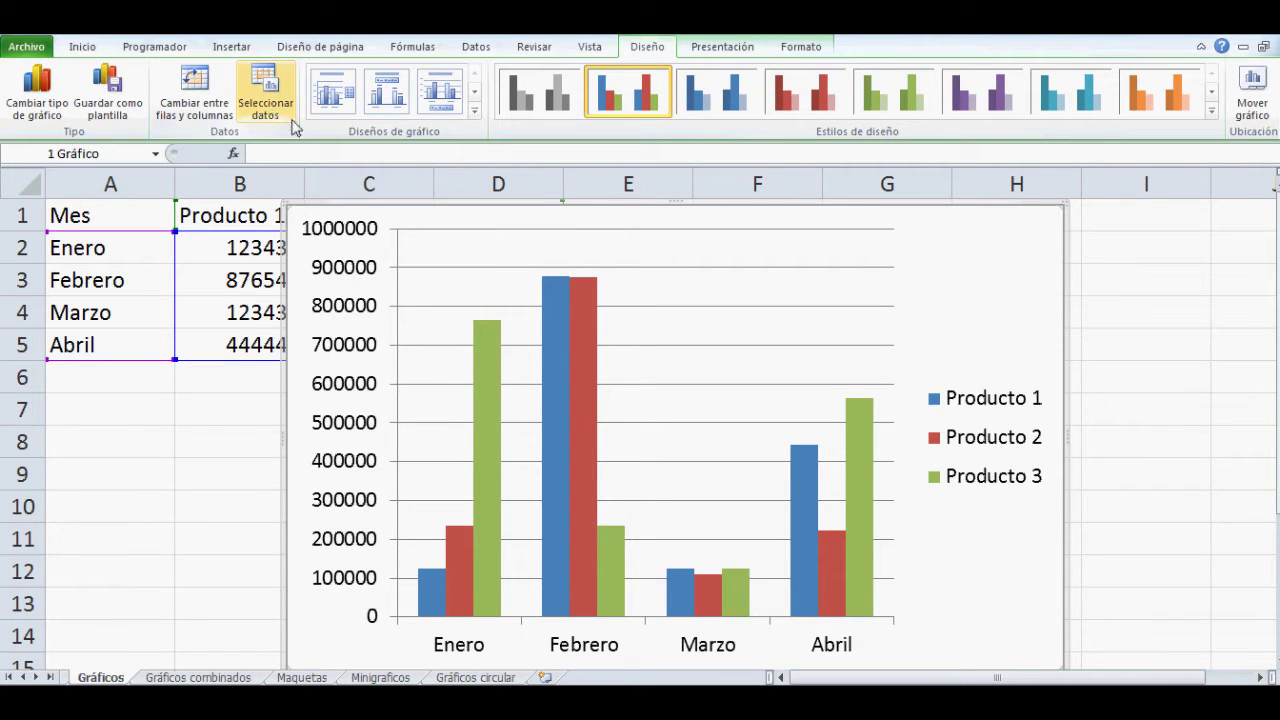
pyautogui.click(267, 100)
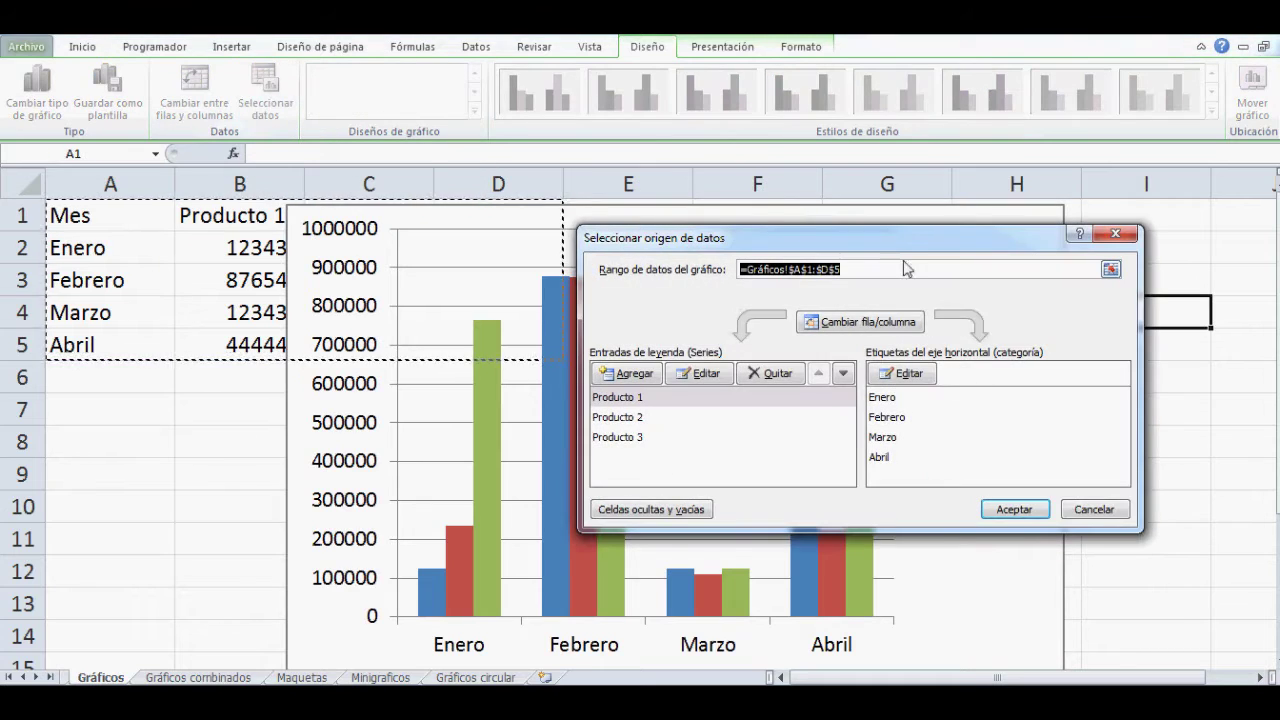
pyautogui.moveTo(910, 240); pyautogui.dragTo(980, 350)
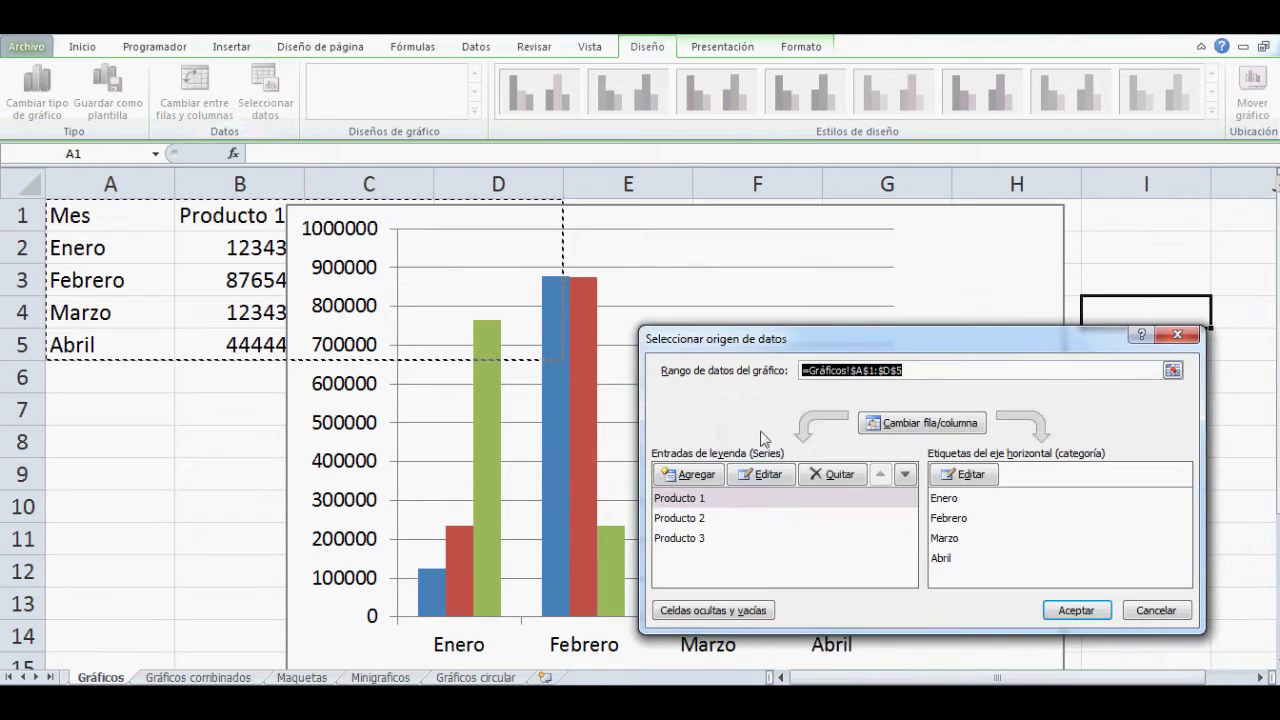
pyautogui.moveTo(1001, 349); pyautogui.dragTo(847, 165)
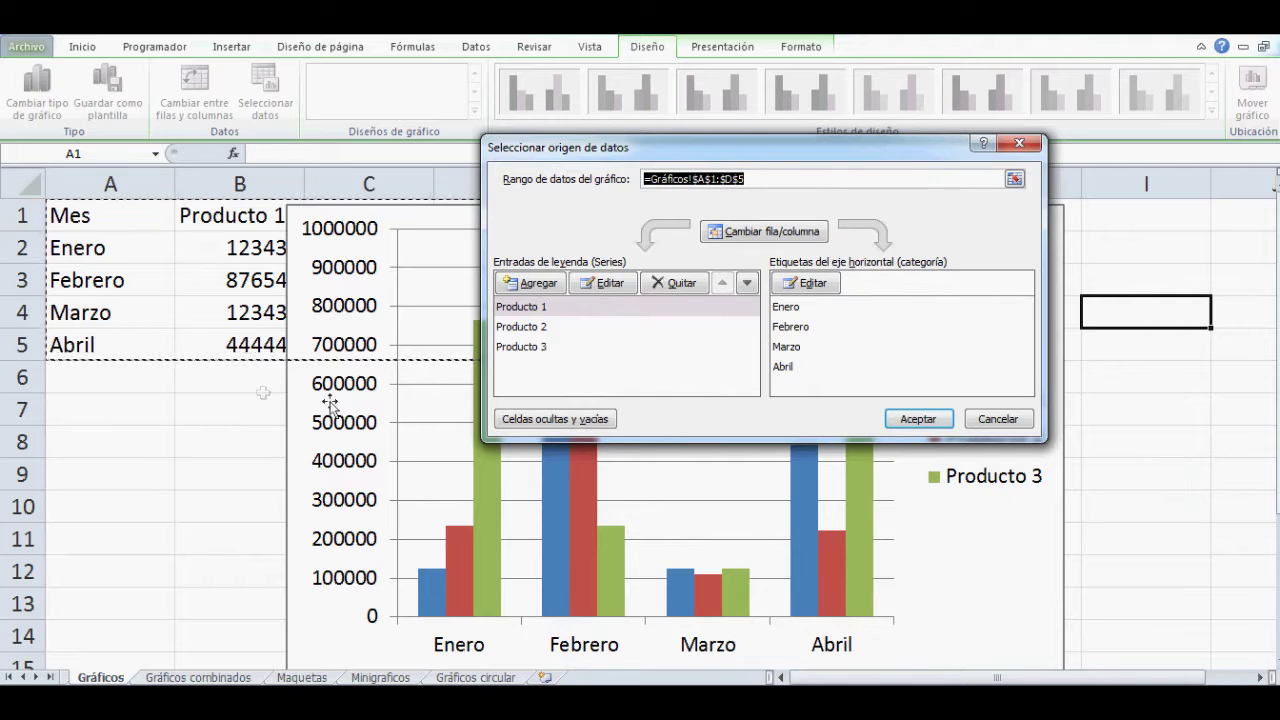
pyautogui.click(1019, 144)
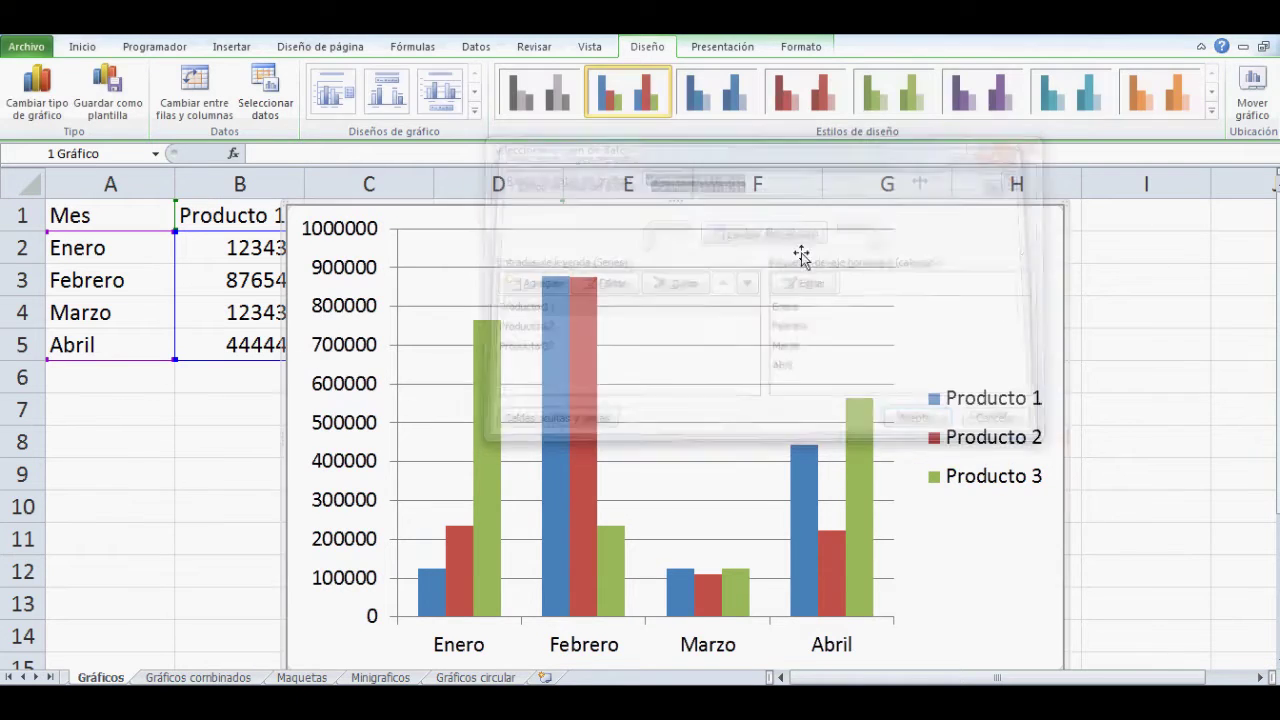
pyautogui.press('Delete')
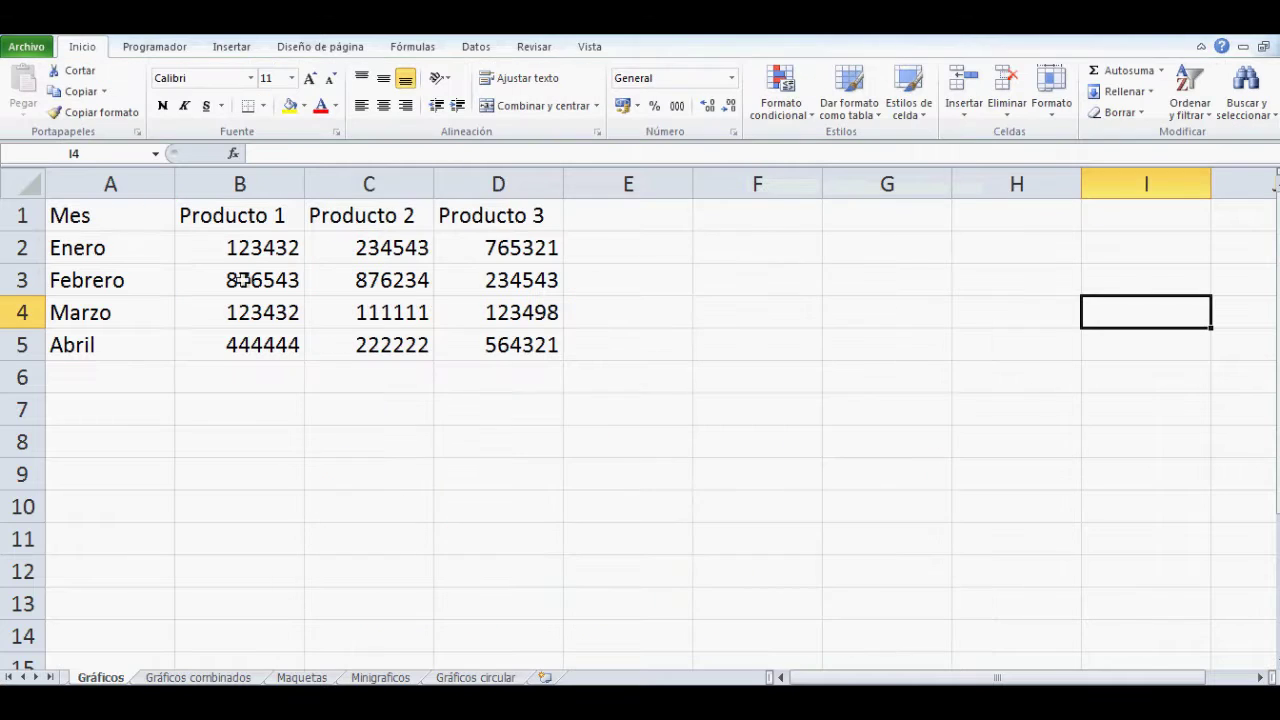
# Step: Insert a 2-D clustered column chart from A1:D5 and move it so that columns A to C stay uncovered
pyautogui.moveTo(99, 224); pyautogui.dragTo(483, 332)
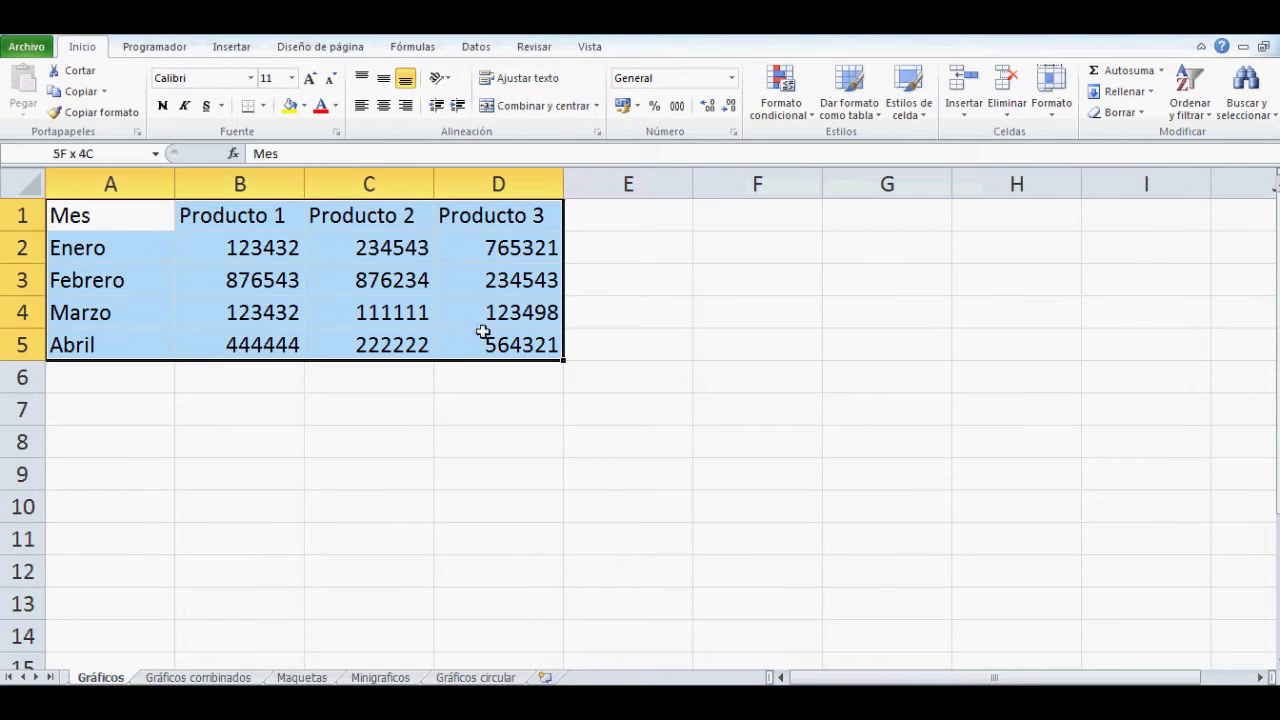
pyautogui.click(231, 46)
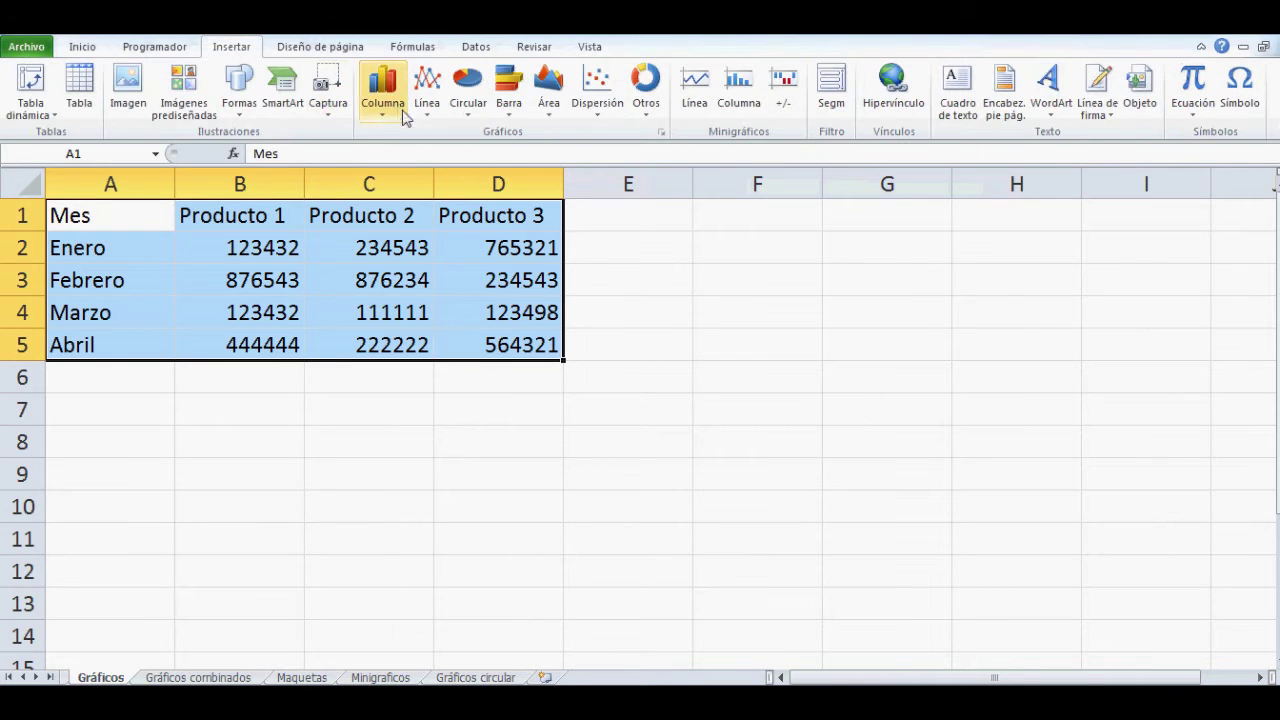
pyautogui.click(385, 95)
pyautogui.click(398, 172)
pyautogui.moveTo(665, 220); pyautogui.dragTo(840, 215)
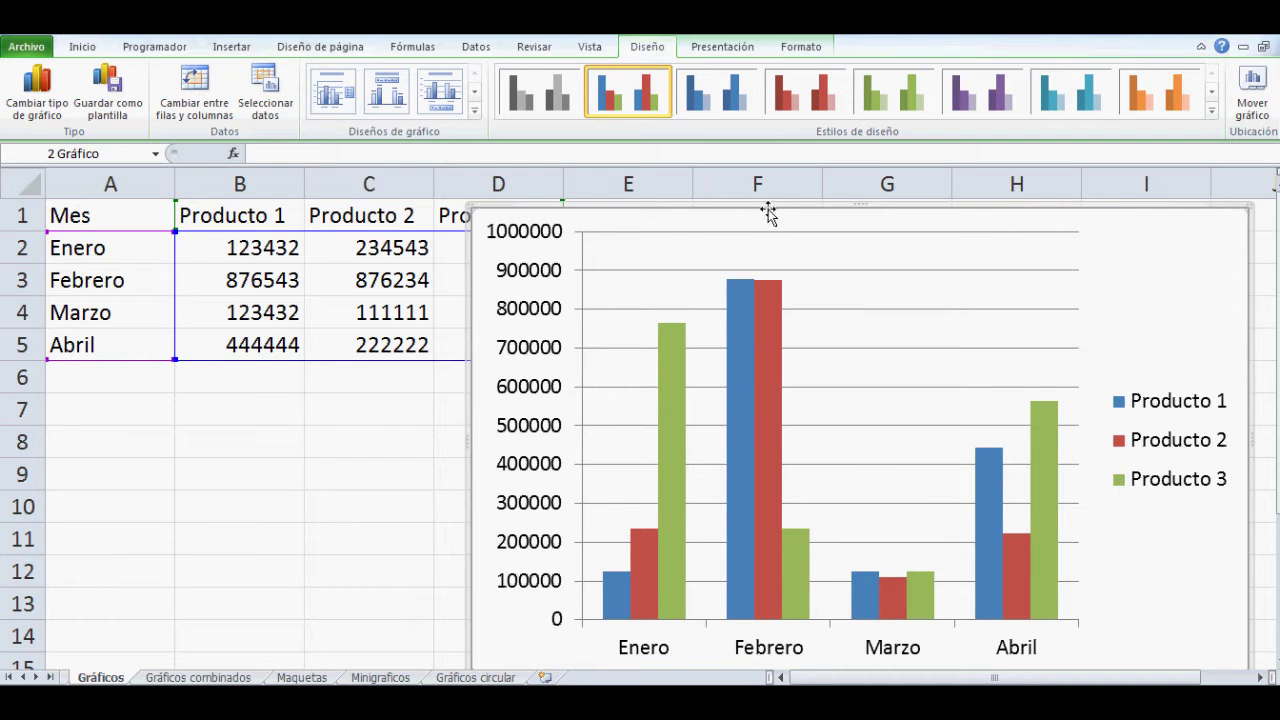
# Step: Remove the Producto 1, Producto 2 and Producto 3 series from the chart's data source
pyautogui.click(265, 95)
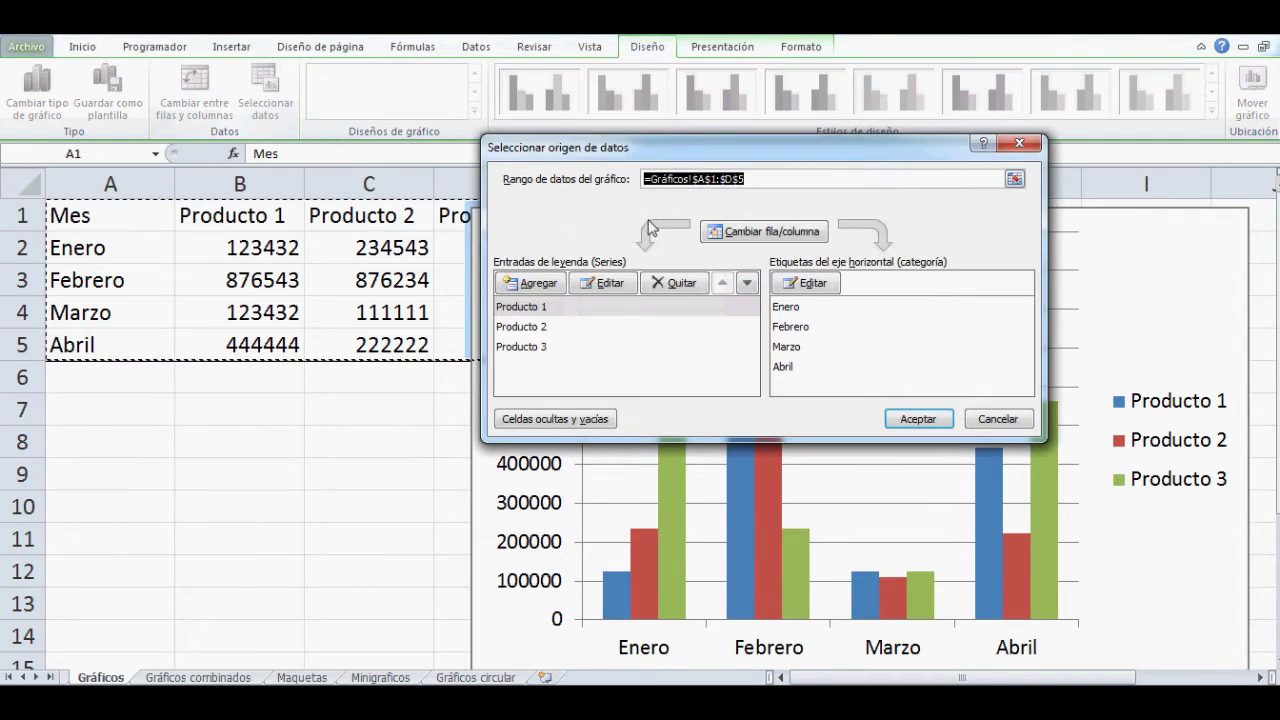
pyautogui.moveTo(720, 148); pyautogui.dragTo(346, 389)
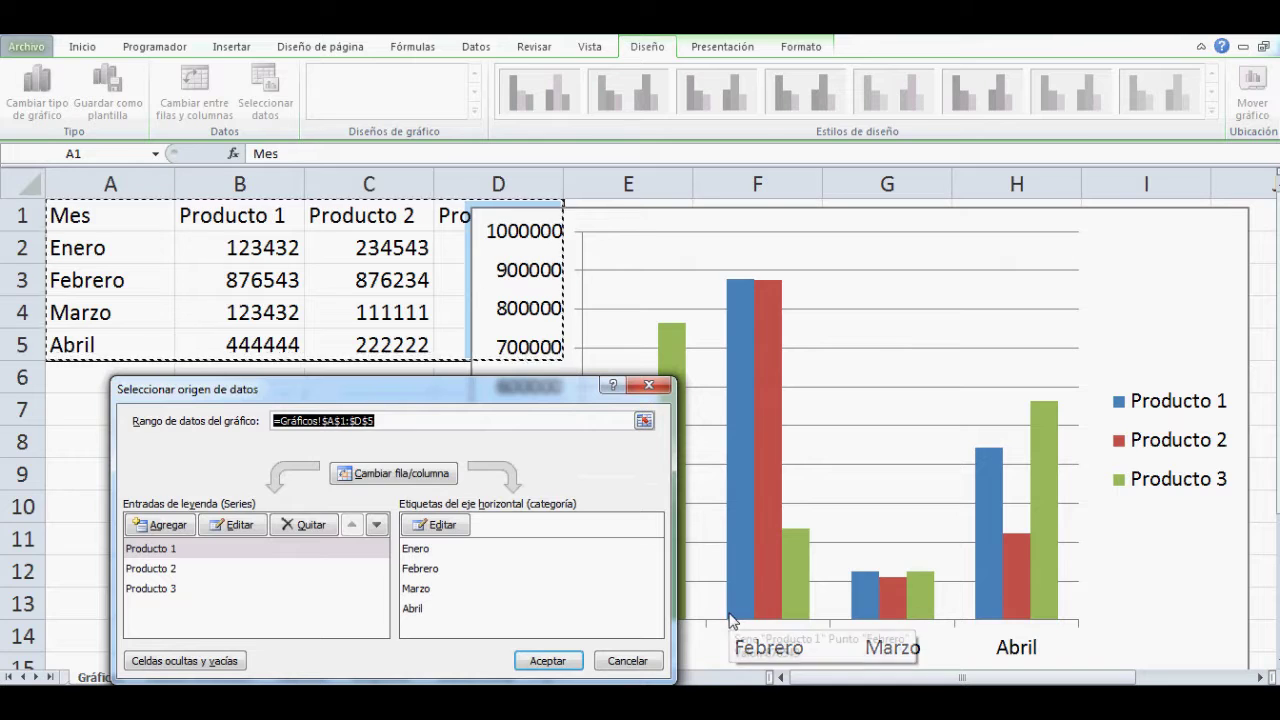
pyautogui.click(309, 528)
pyautogui.click(309, 528)
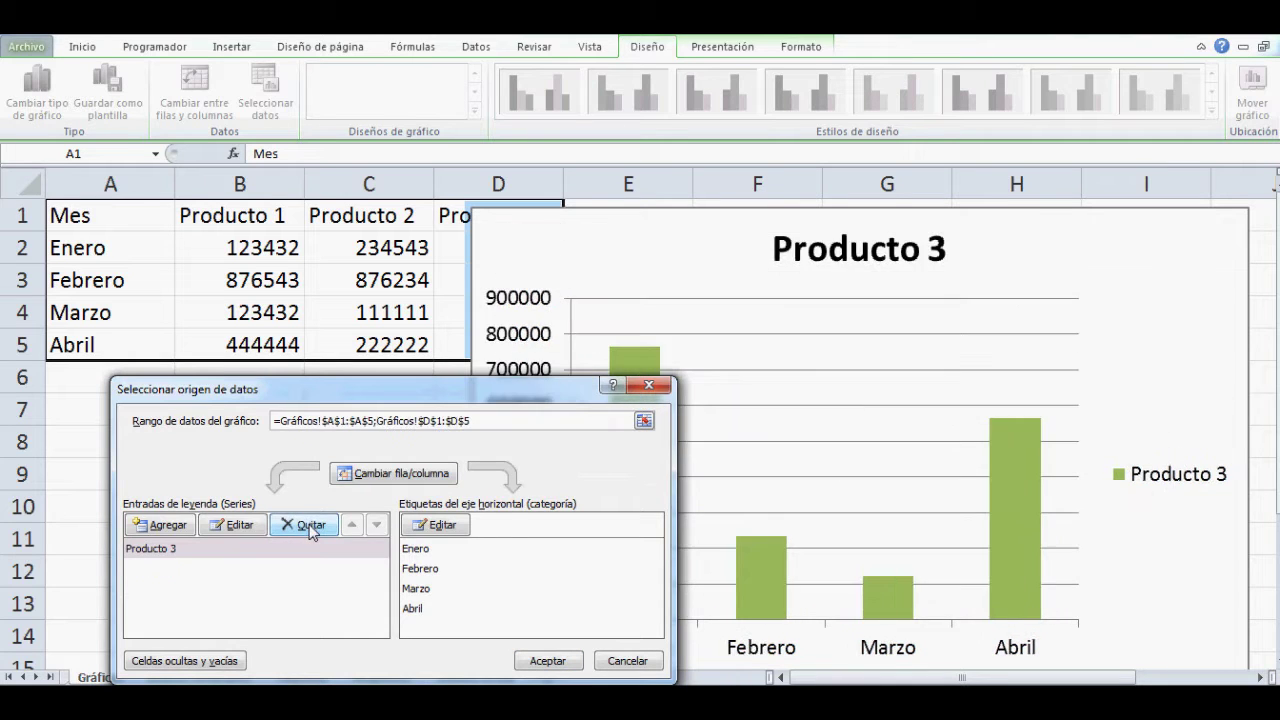
pyautogui.click(310, 530)
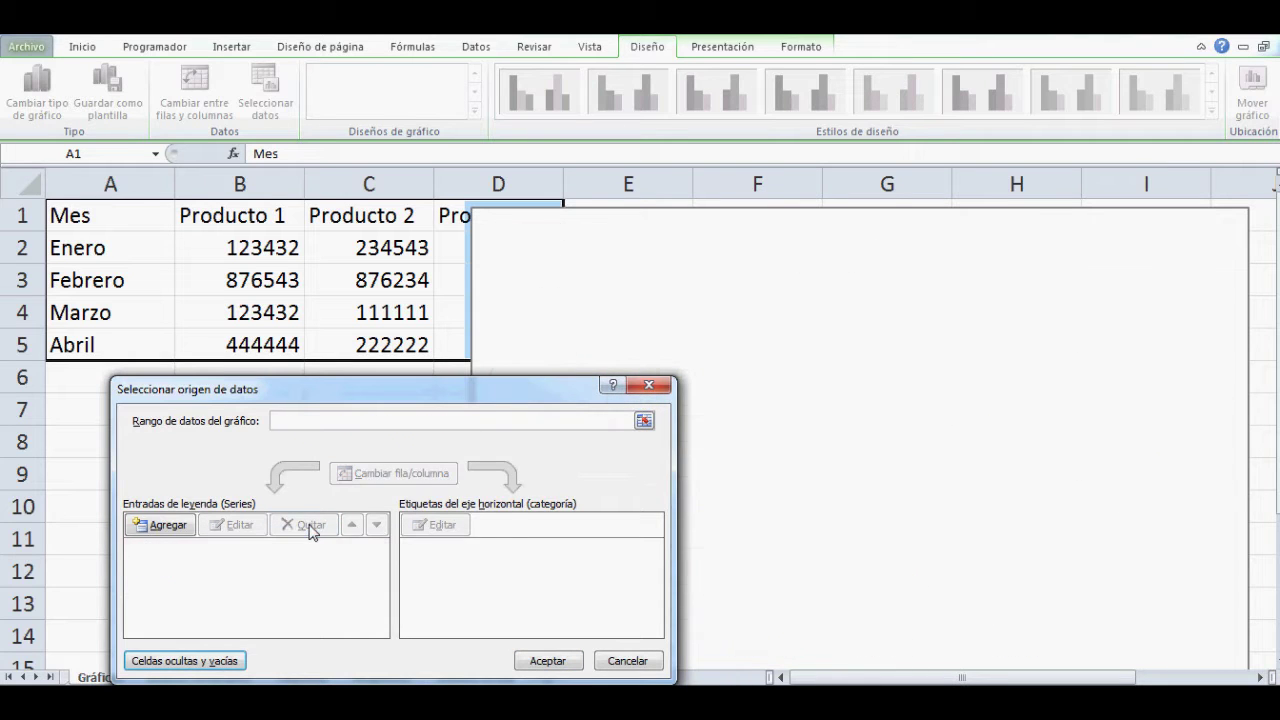
pyautogui.click(168, 525)
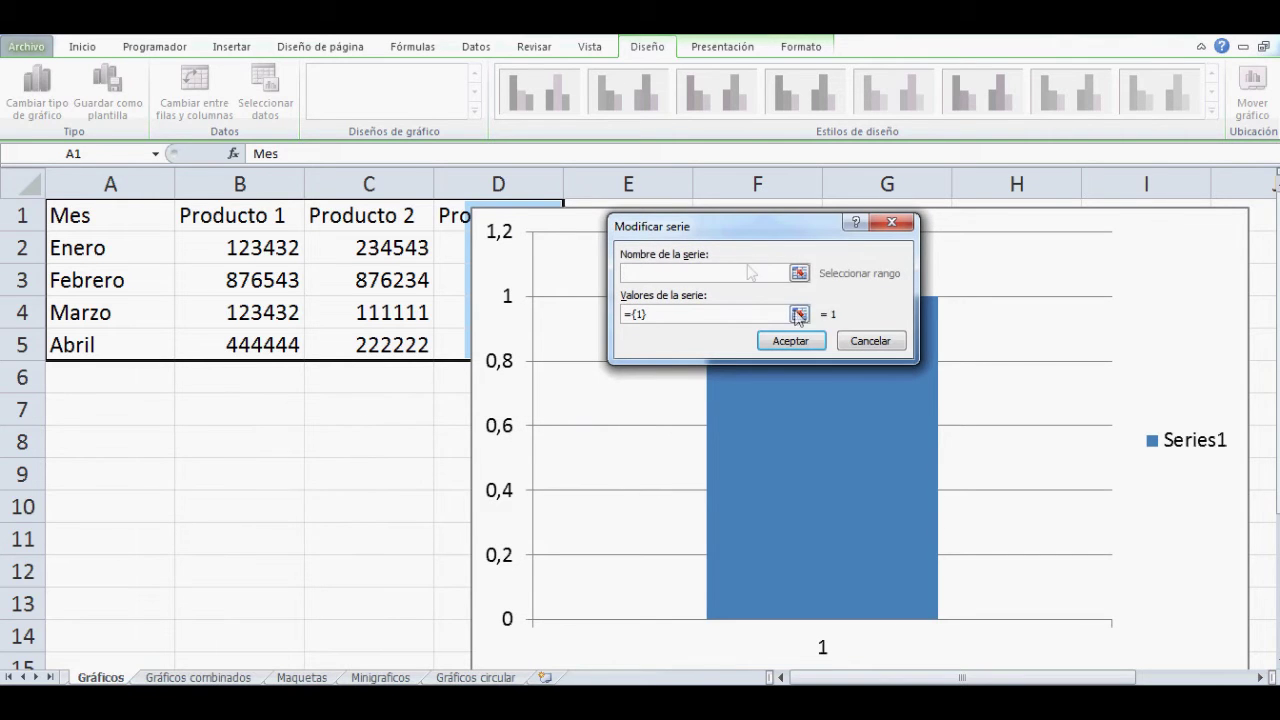
pyautogui.click(799, 273)
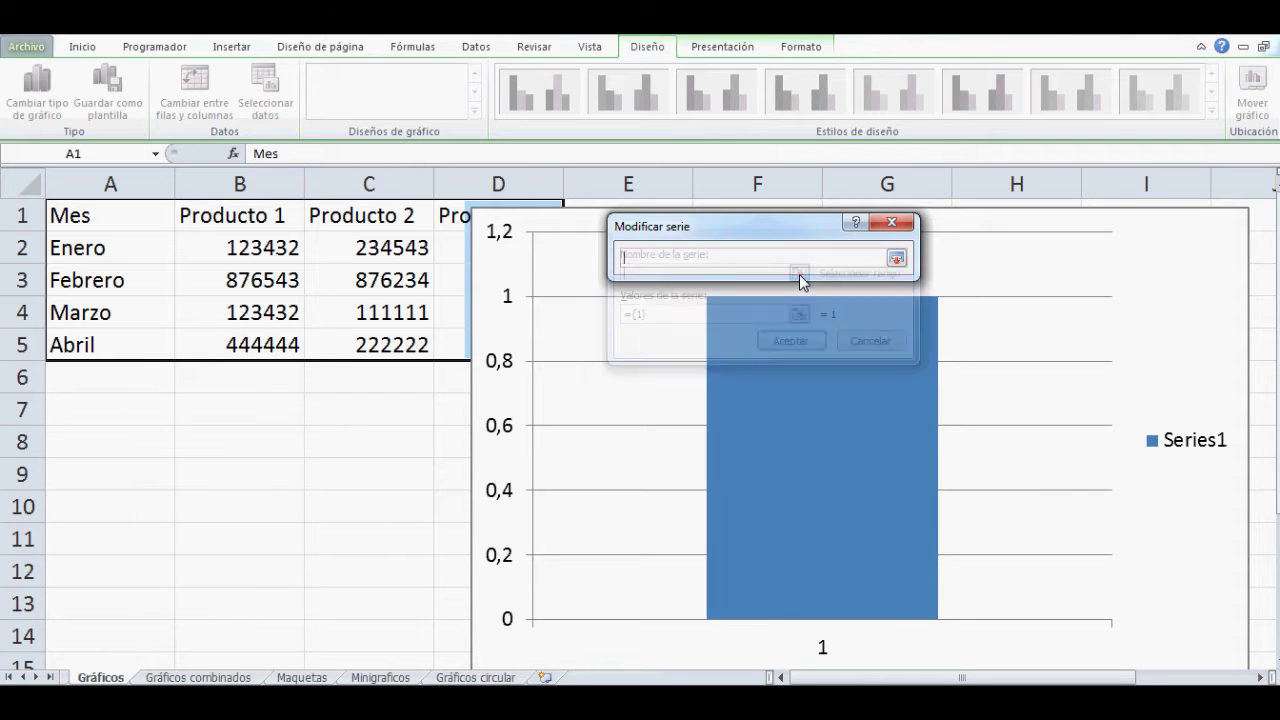
pyautogui.moveTo(257, 214); pyautogui.dragTo(460, 218)
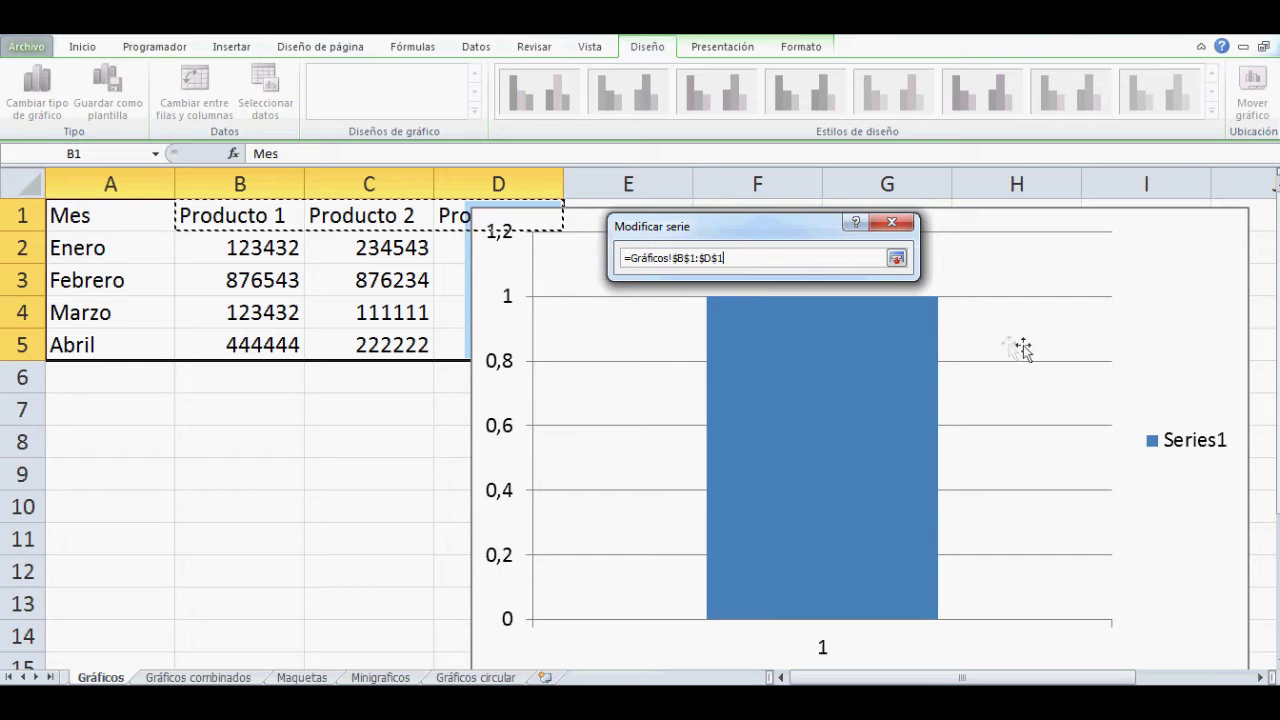
pyautogui.click(896, 260)
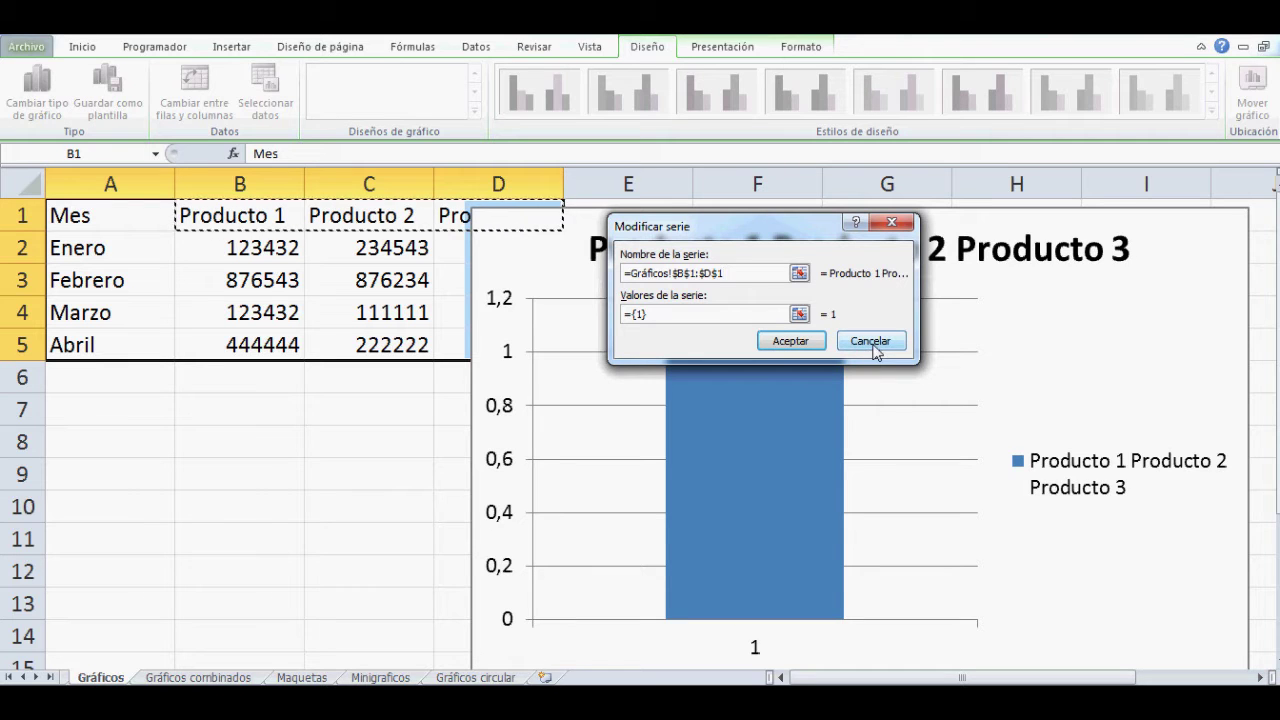
pyautogui.click(870, 342)
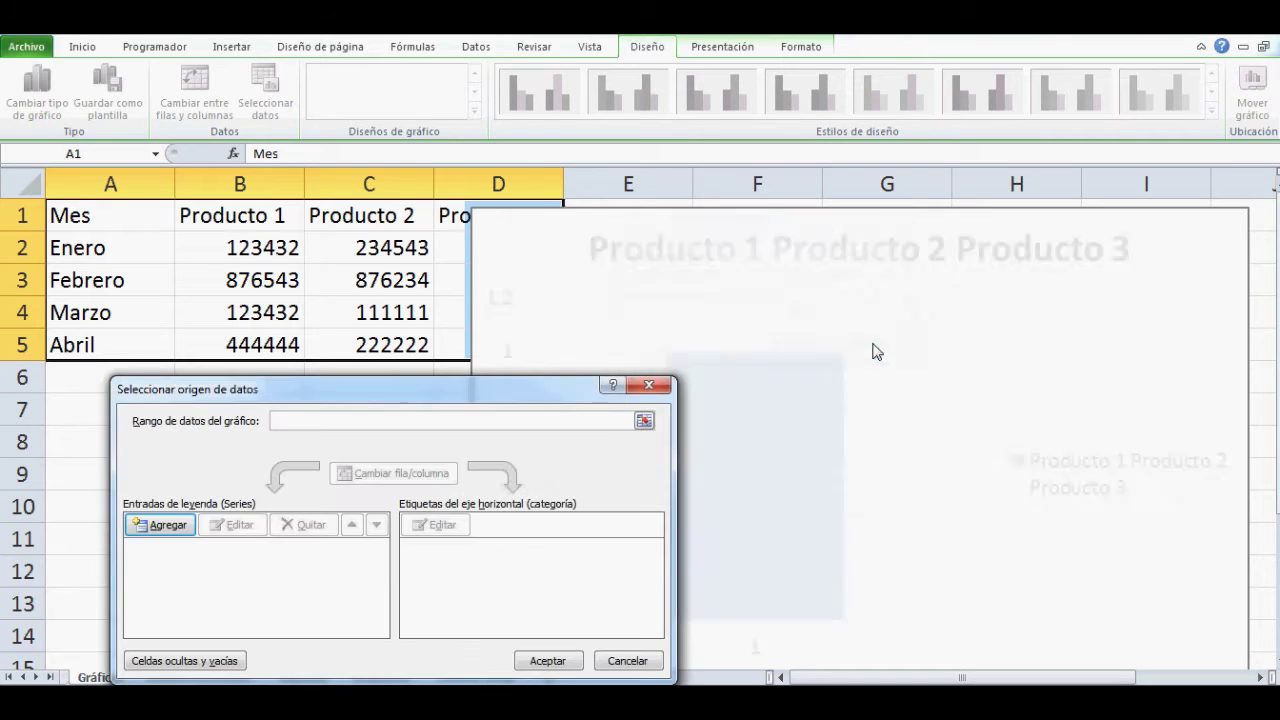
# Step: Add a chart series named from cell B1 (Producto 1) with the values in B2:B5
pyautogui.click(162, 525)
pyautogui.click(250, 218)
pyautogui.click(799, 314)
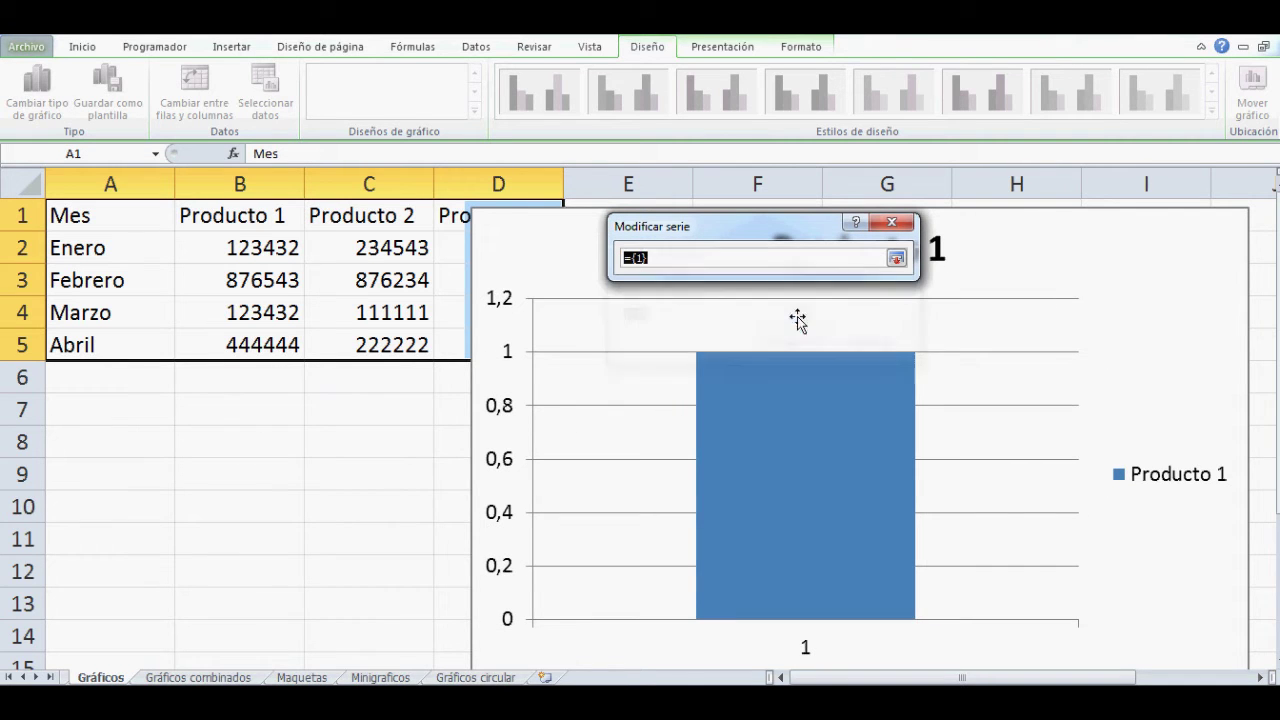
pyautogui.moveTo(265, 240); pyautogui.dragTo(263, 344)
pyautogui.click(896, 259)
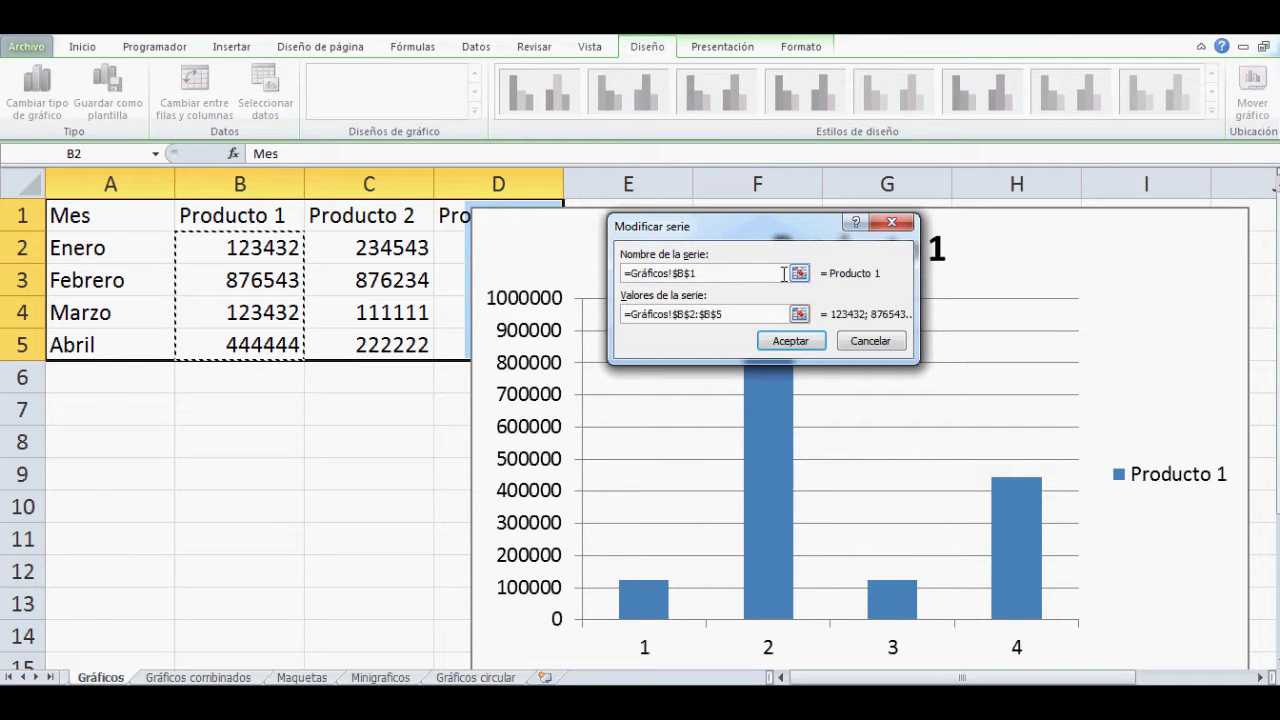
pyautogui.click(808, 342)
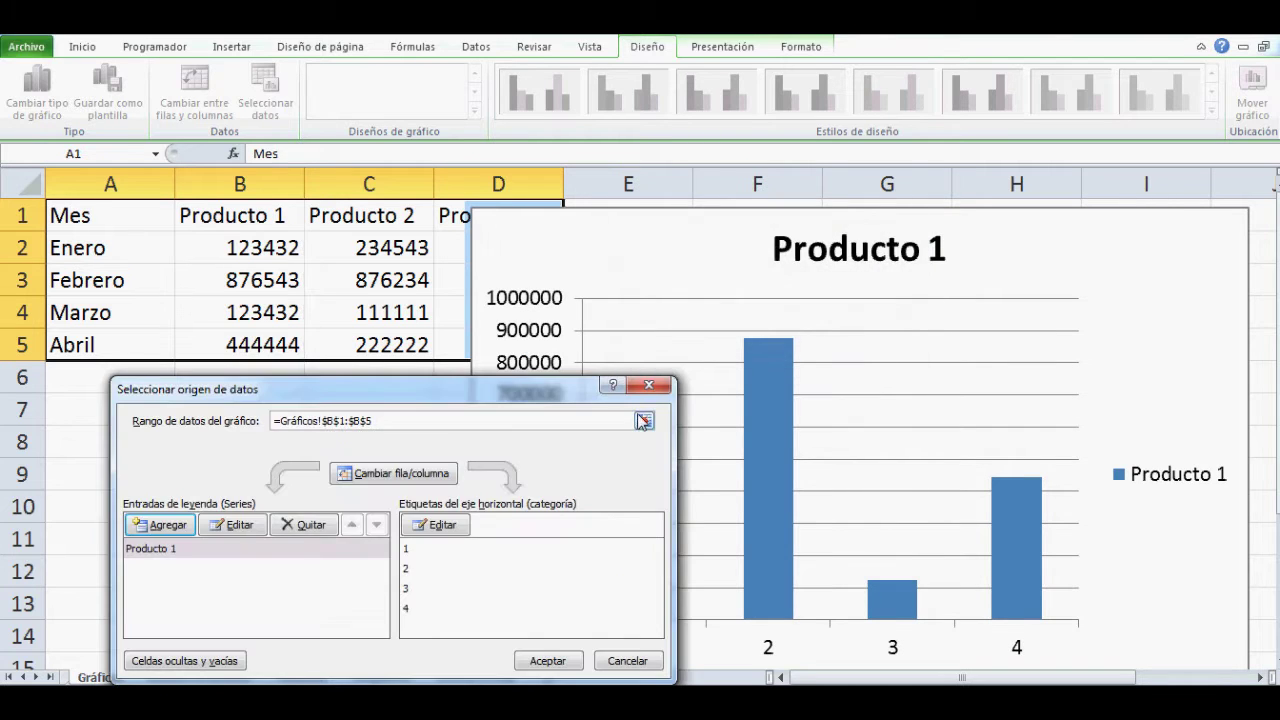
# Step: Add a second chart series named from cell C1 (Producto 2) with the values in C2:C5
pyautogui.click(160, 525)
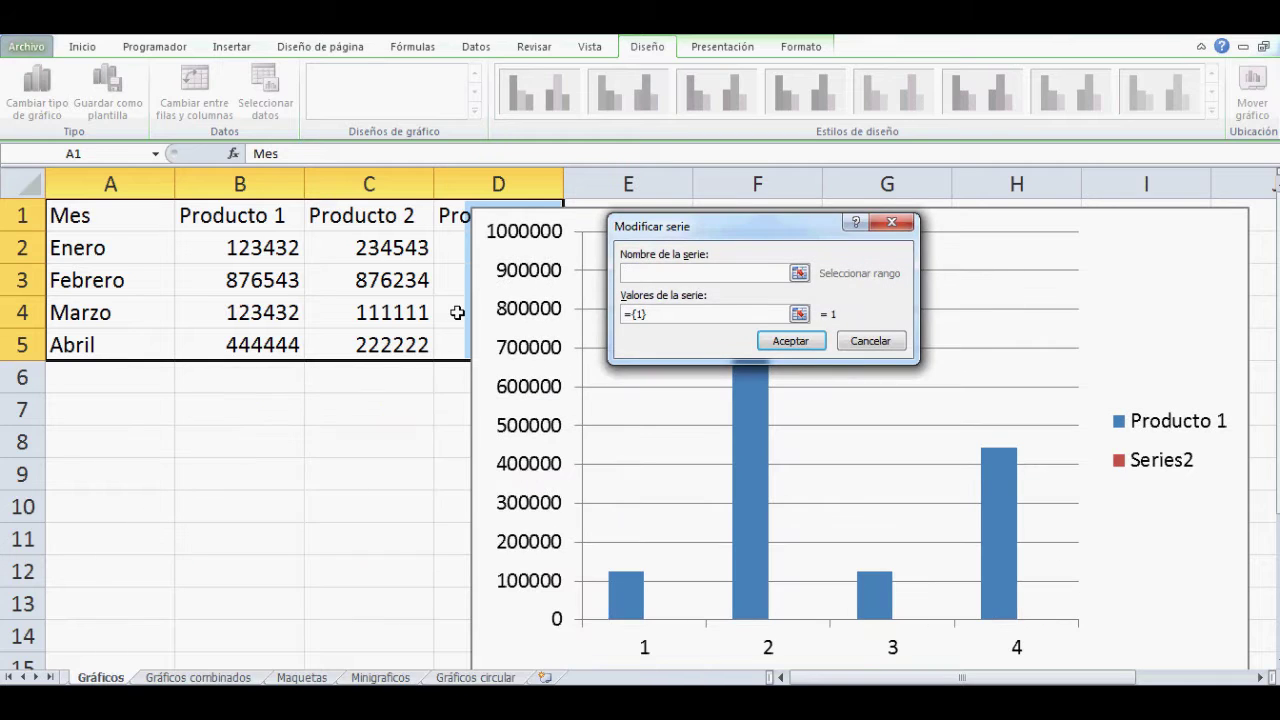
pyautogui.click(370, 215)
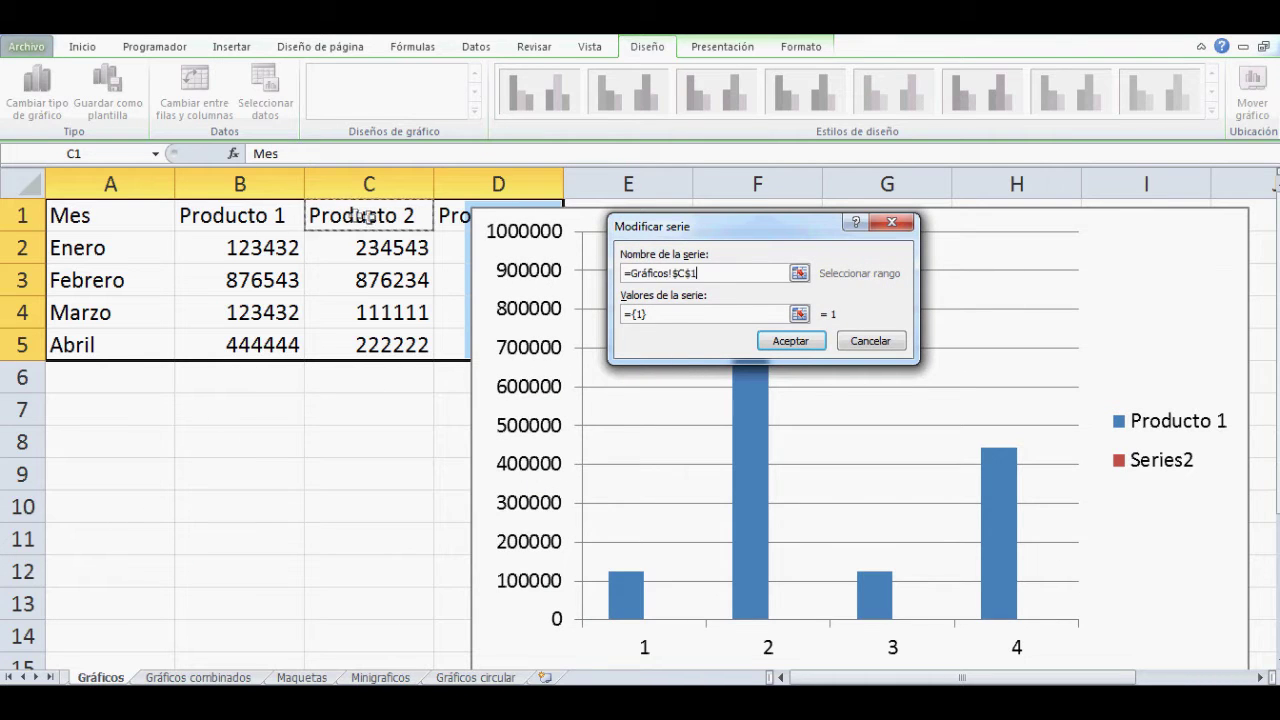
pyautogui.click(799, 314)
pyautogui.moveTo(412, 249); pyautogui.dragTo(423, 345)
pyautogui.click(897, 260)
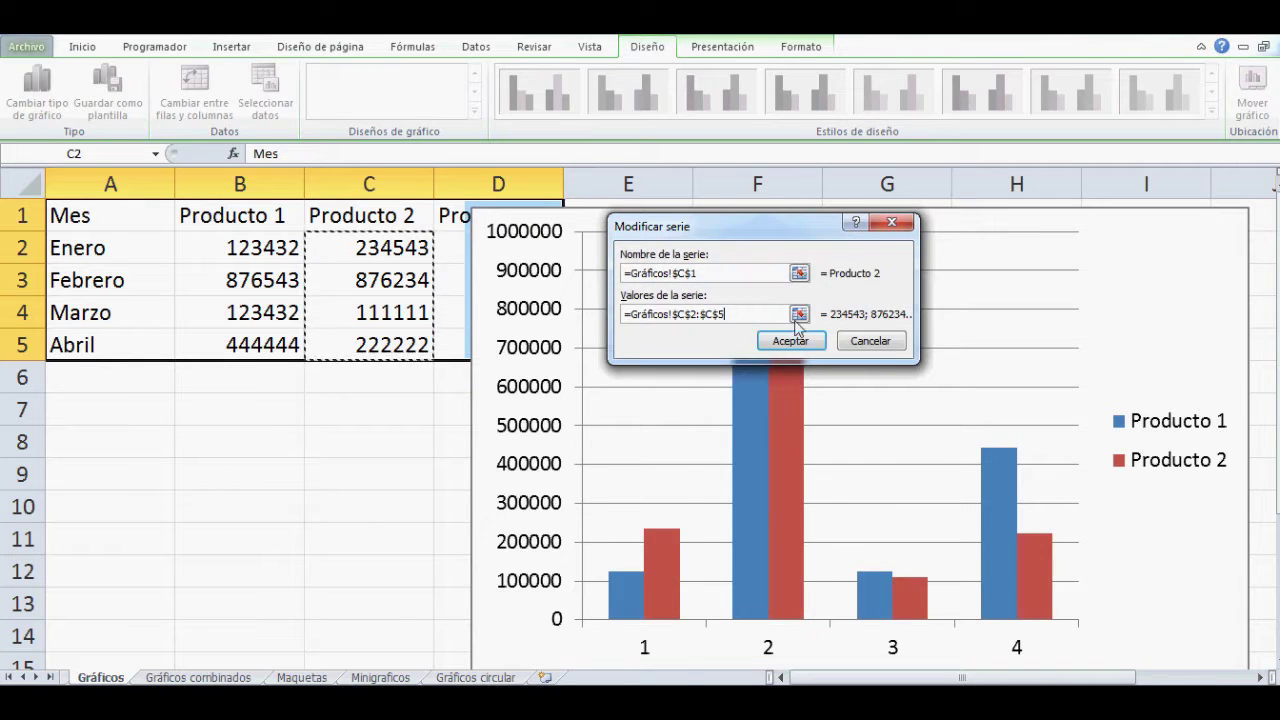
pyautogui.click(785, 337)
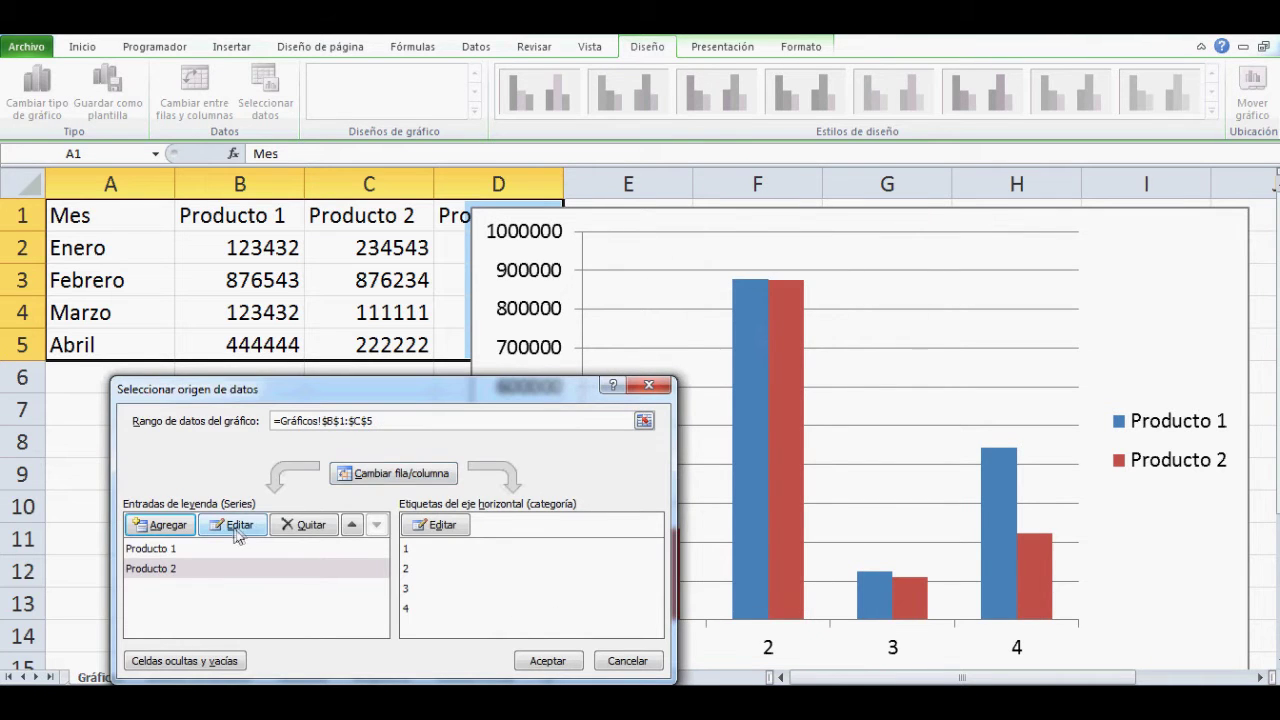
# Step: Add a third chart series named from cell D1 (Producto 3) with the values in D2:D5
pyautogui.click(162, 525)
pyautogui.click(452, 217)
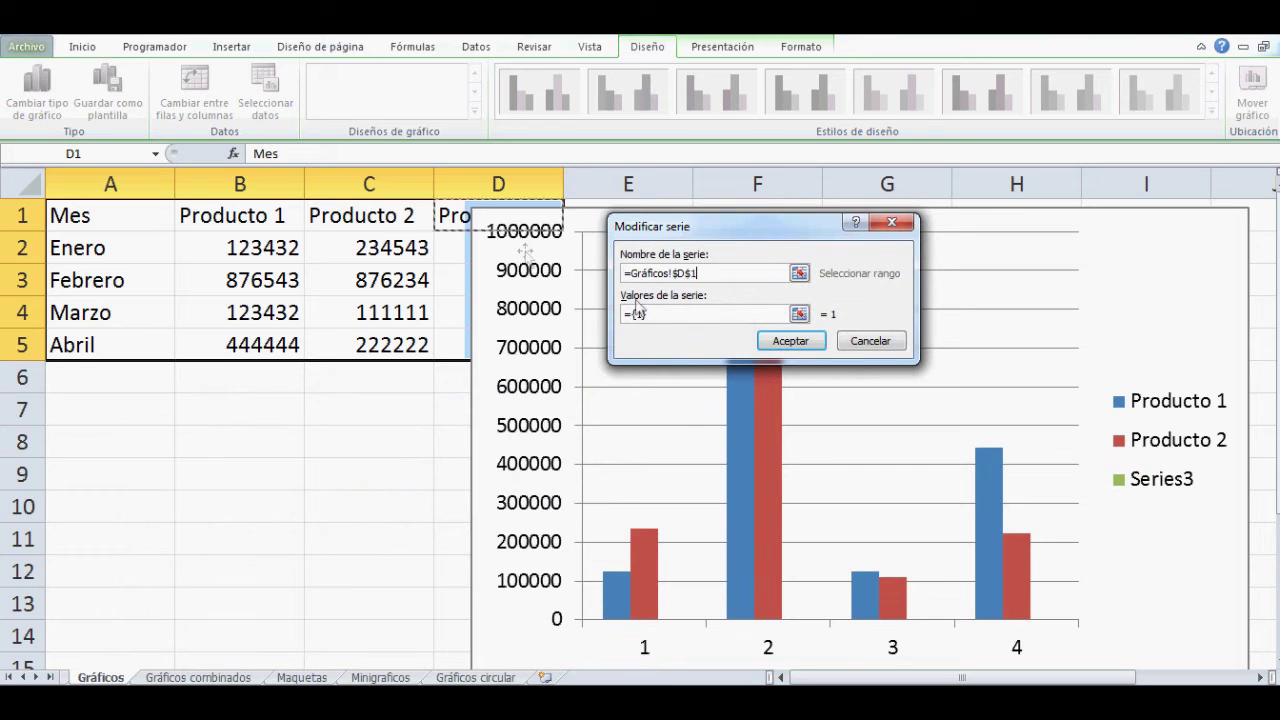
pyautogui.click(799, 314)
pyautogui.moveTo(443, 240); pyautogui.dragTo(460, 345)
pyautogui.click(896, 259)
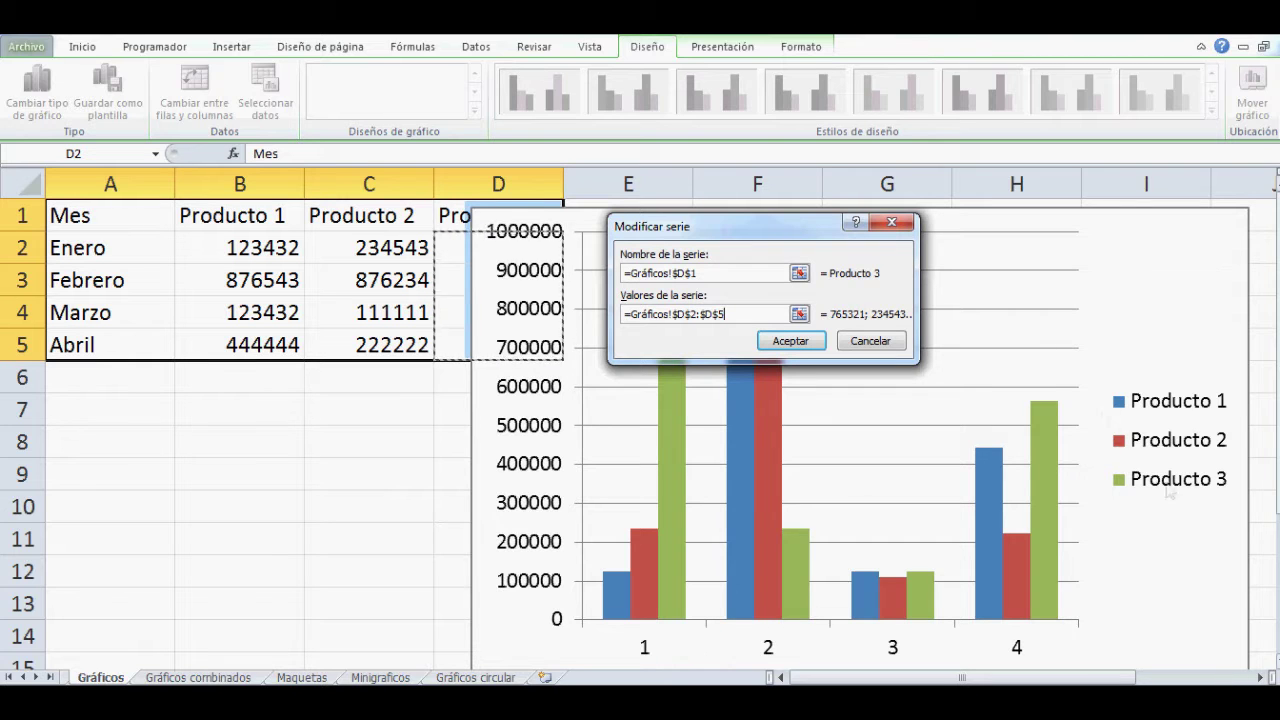
pyautogui.click(790, 341)
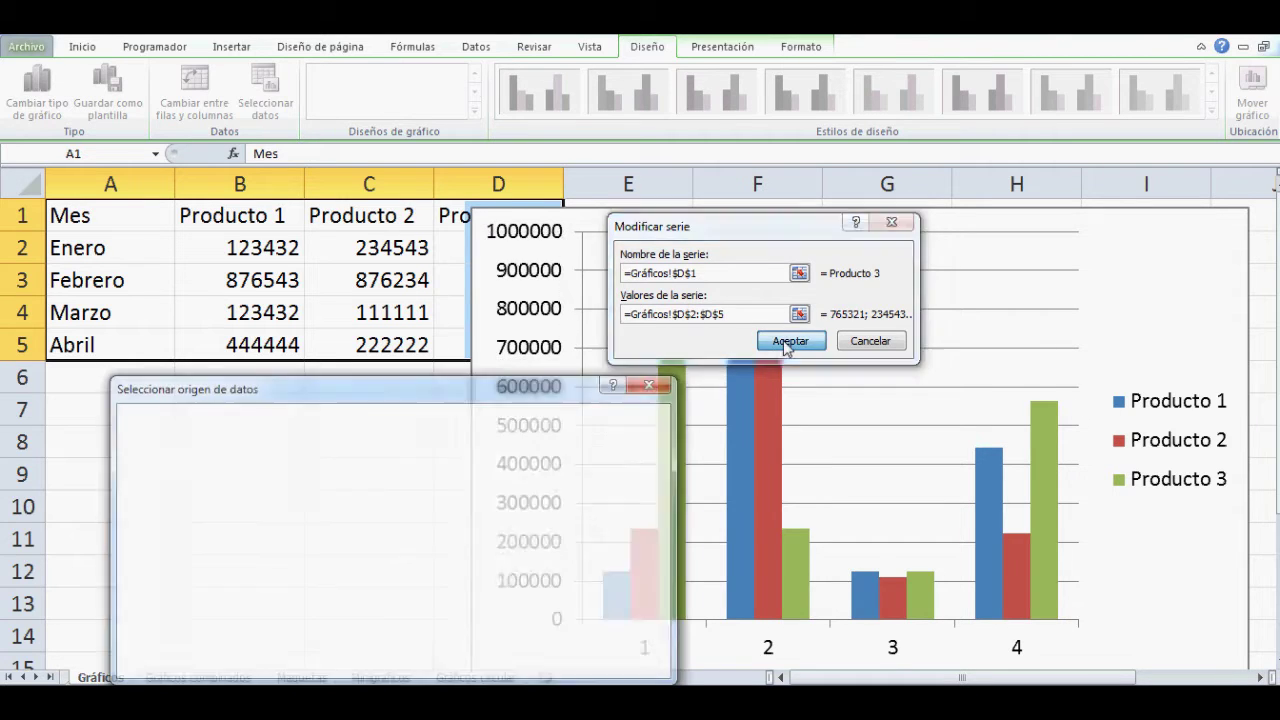
# Step: Set the chart's horizontal axis labels to the months in A2:A5
pyautogui.click(438, 527)
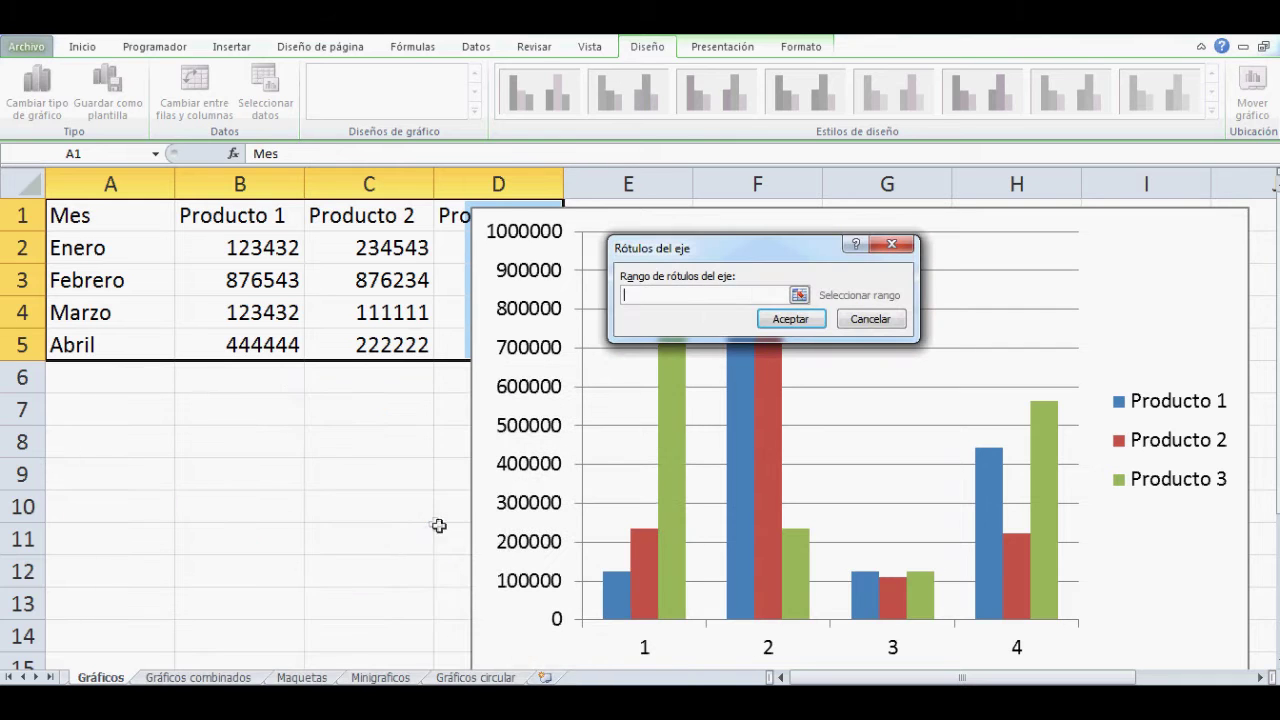
pyautogui.moveTo(110, 247); pyautogui.dragTo(128, 342)
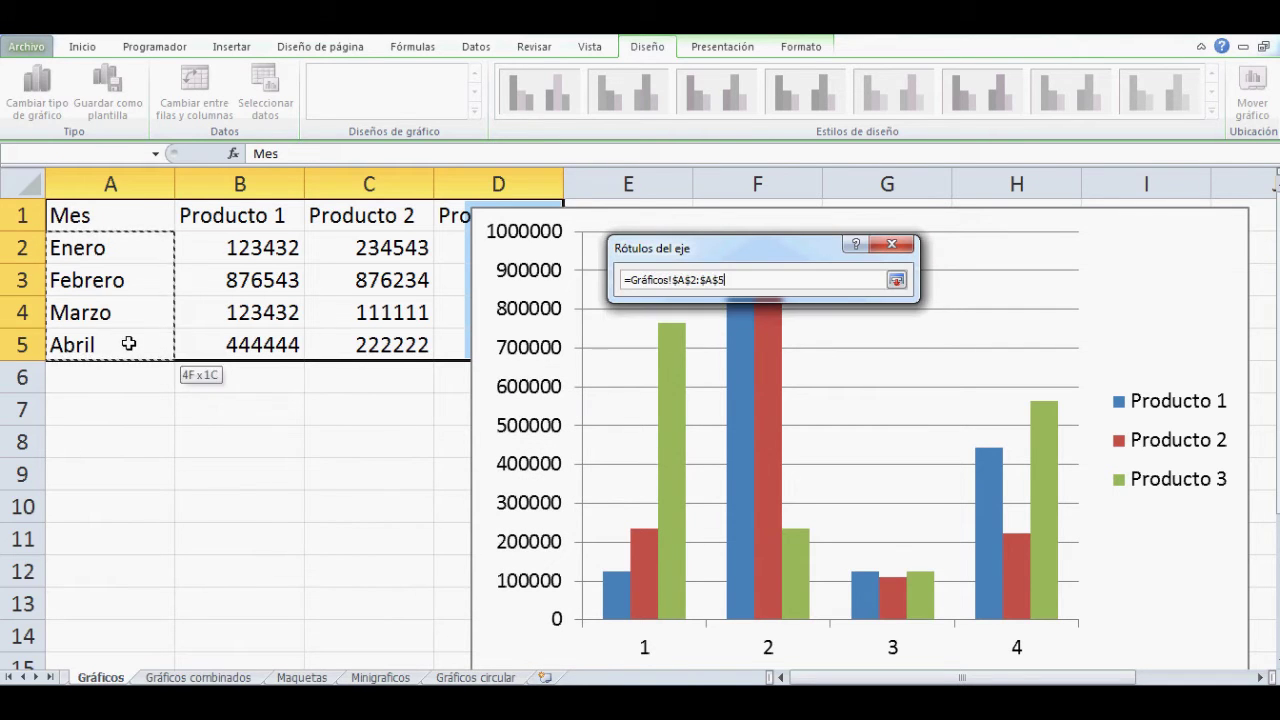
pyautogui.click(790, 319)
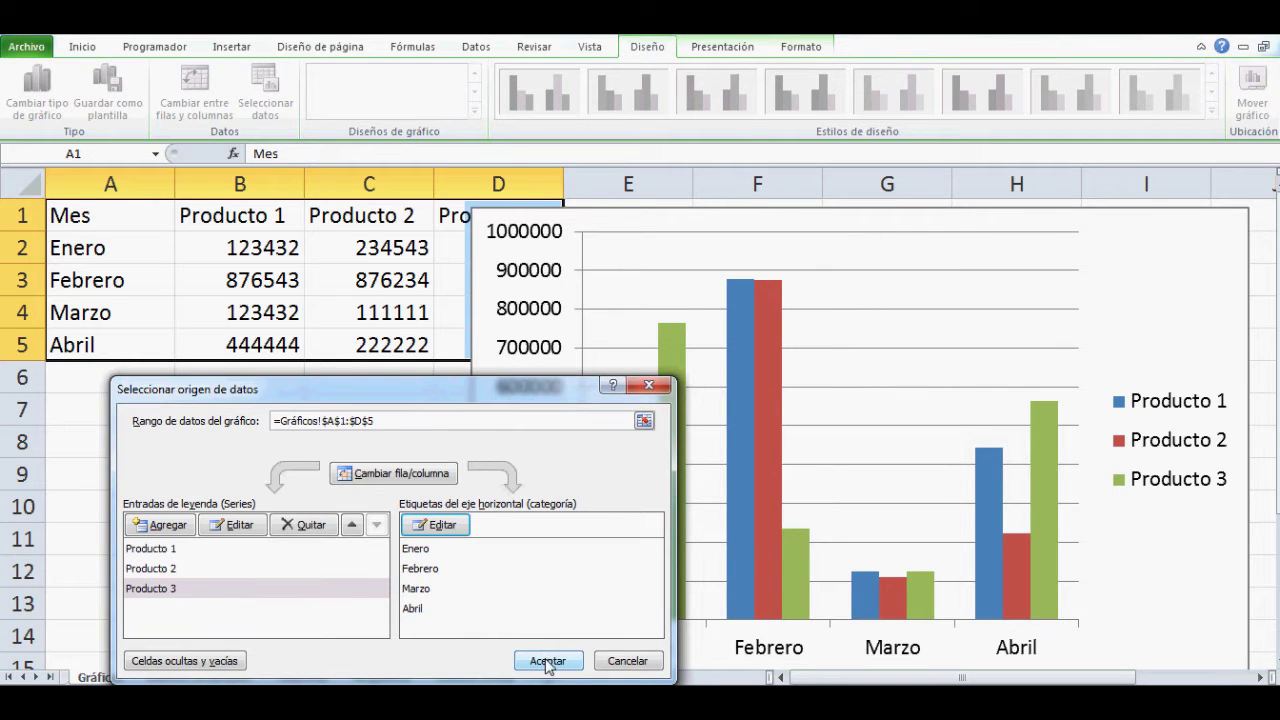
# Step: Swap the chart's rows and columns repeatedly, finish with the products as series and months as categories, and accept the data source
pyautogui.moveTo(505, 397); pyautogui.dragTo(339, 420)
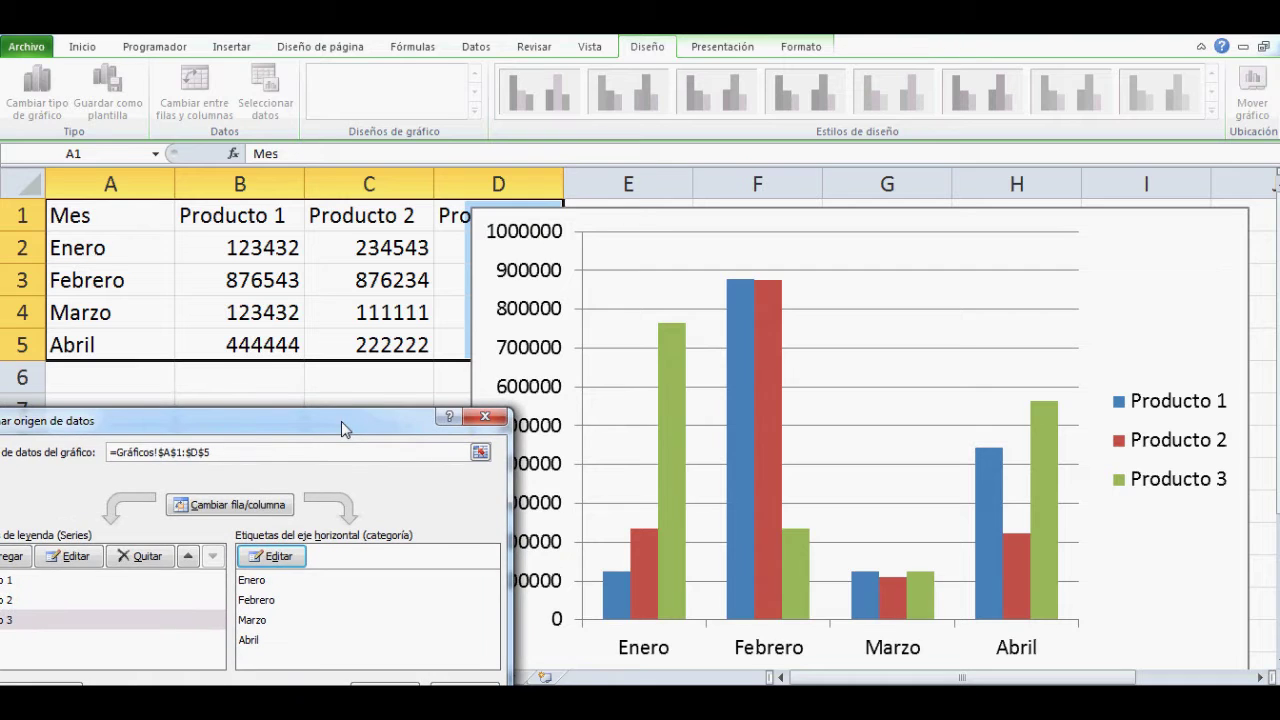
pyautogui.moveTo(341, 421); pyautogui.dragTo(816, 302)
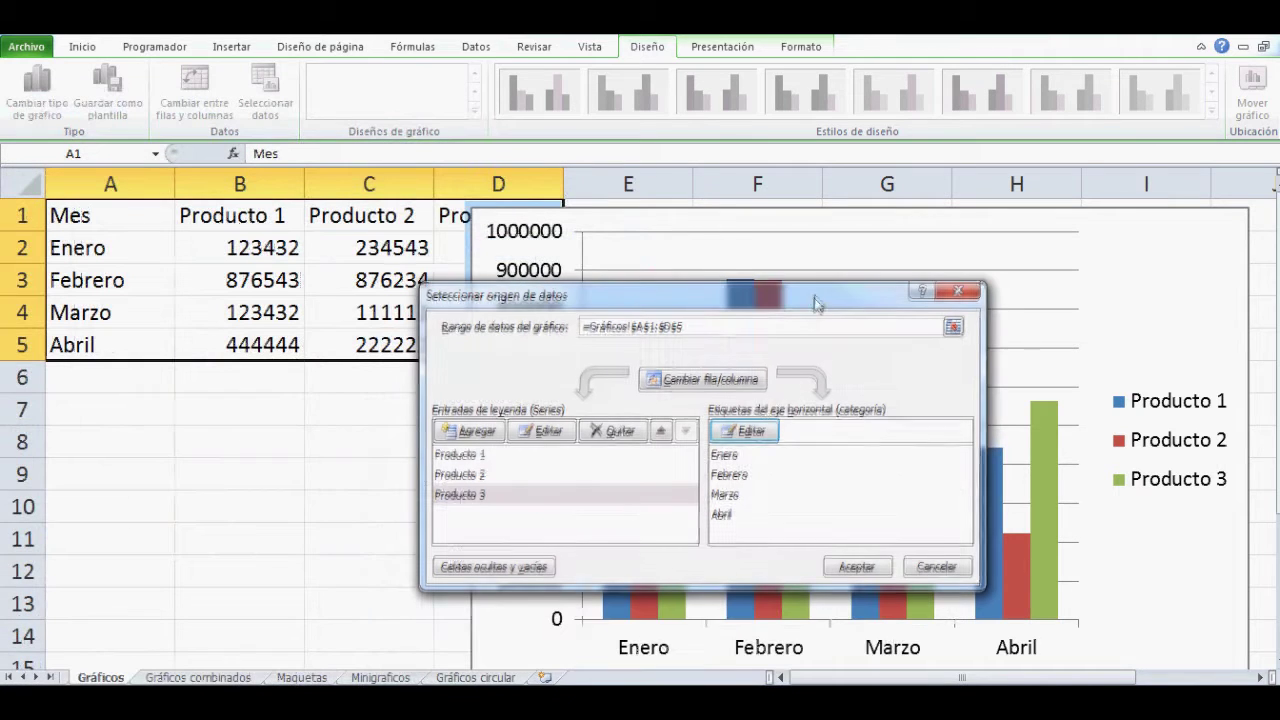
pyautogui.click(692, 388)
pyautogui.click(696, 389)
pyautogui.click(696, 389)
pyautogui.click(696, 389)
pyautogui.click(696, 389)
pyautogui.click(696, 389)
pyautogui.click(696, 389)
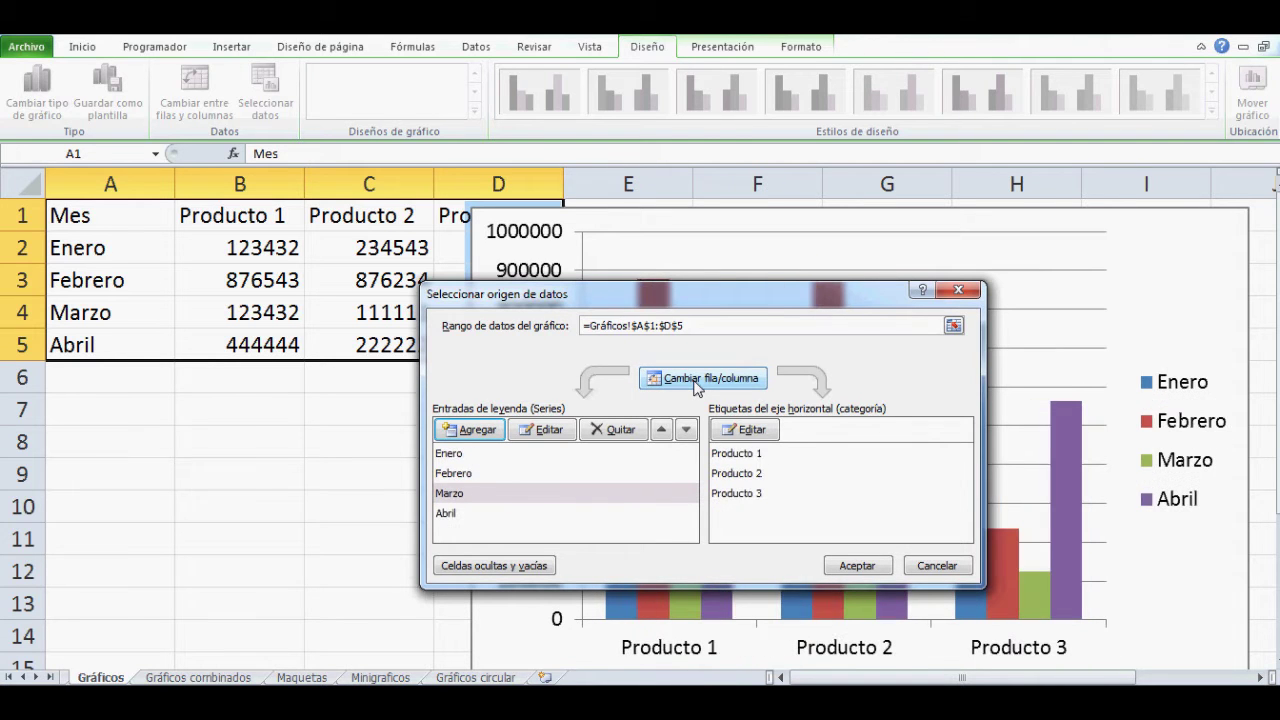
pyautogui.click(696, 389)
pyautogui.click(696, 389)
pyautogui.click(696, 389)
pyautogui.click(860, 565)
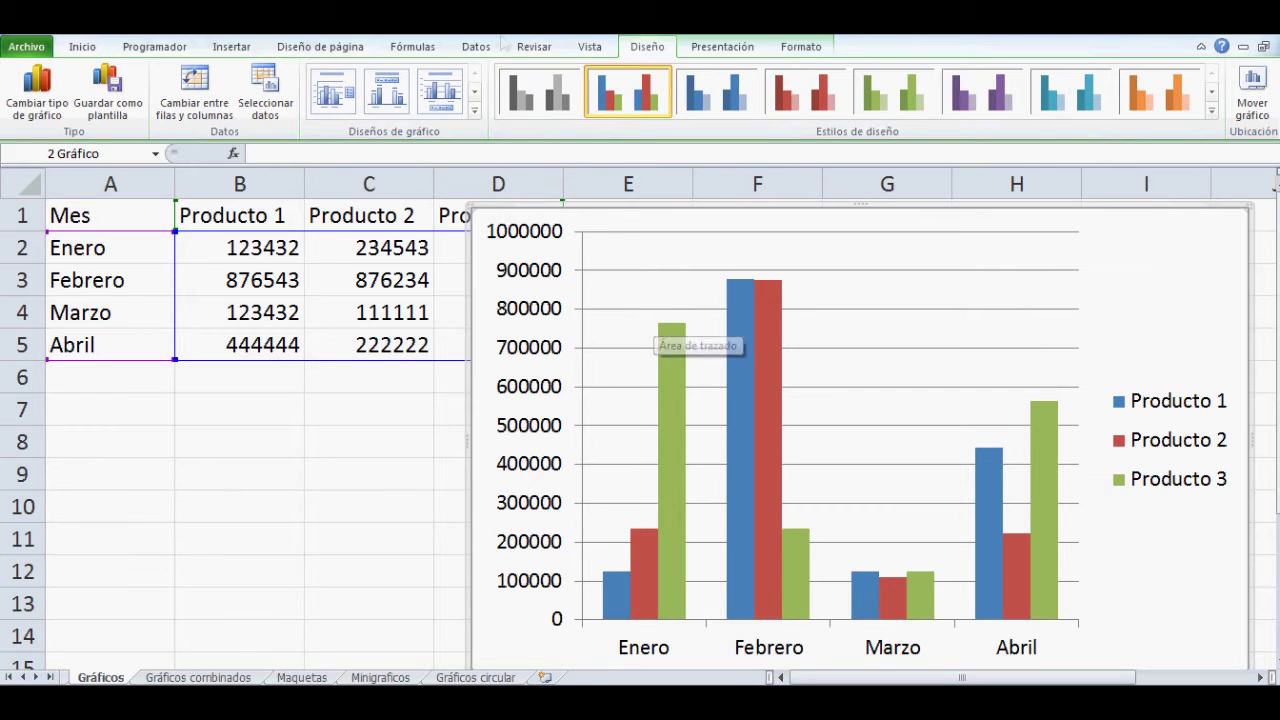
pyautogui.click(724, 47)
pyautogui.click(806, 52)
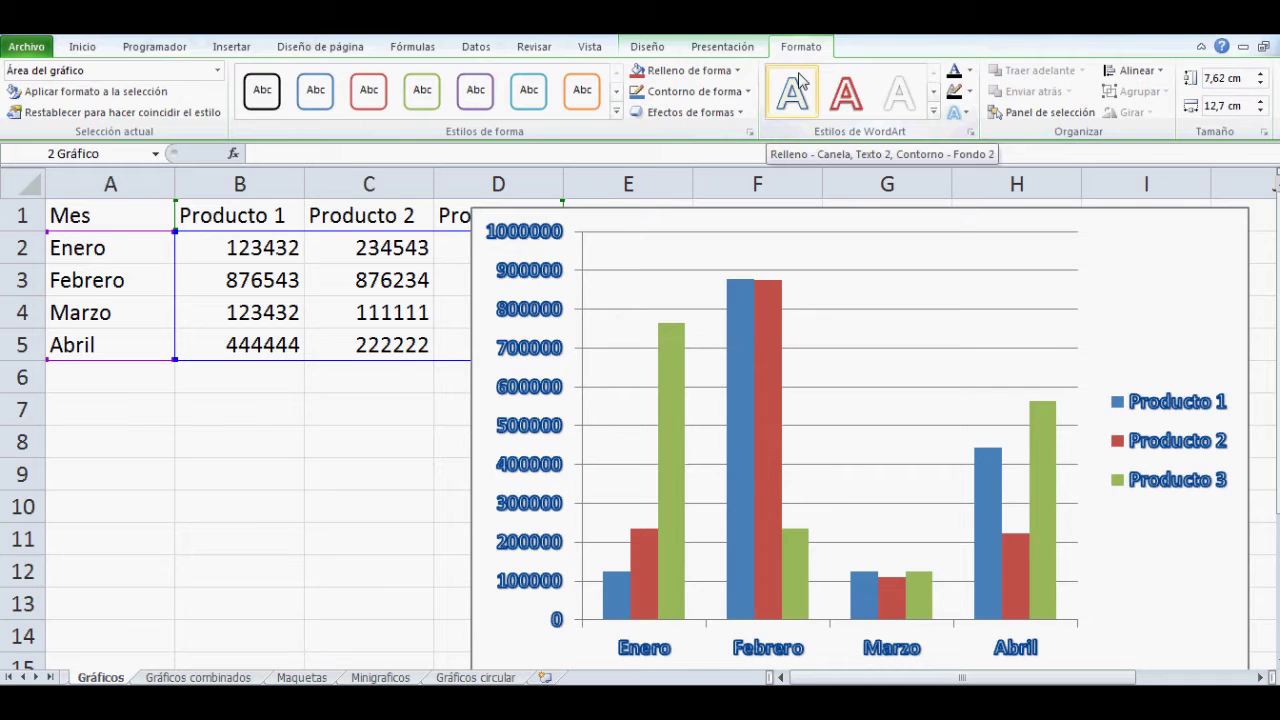
pyautogui.click(655, 52)
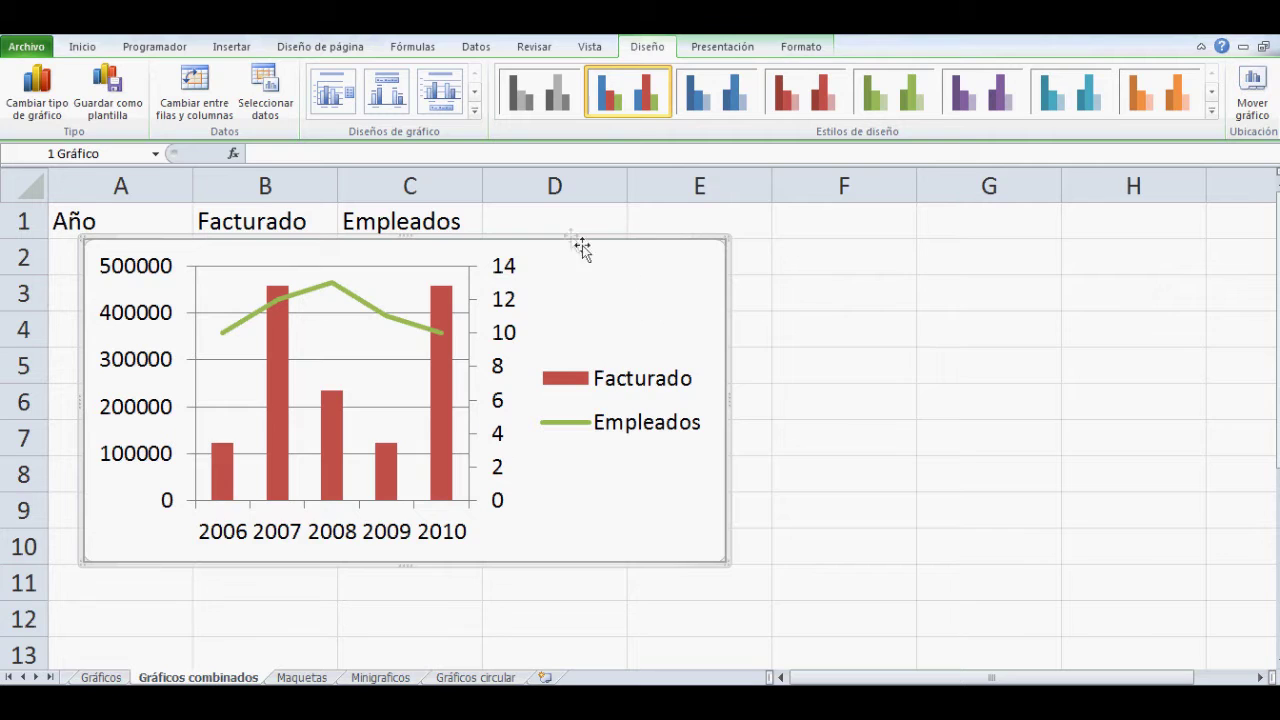
# Step: Move the combined chart clear of the data table and review its data source and Facturado series
pyautogui.moveTo(557, 241); pyautogui.dragTo(977, 281)
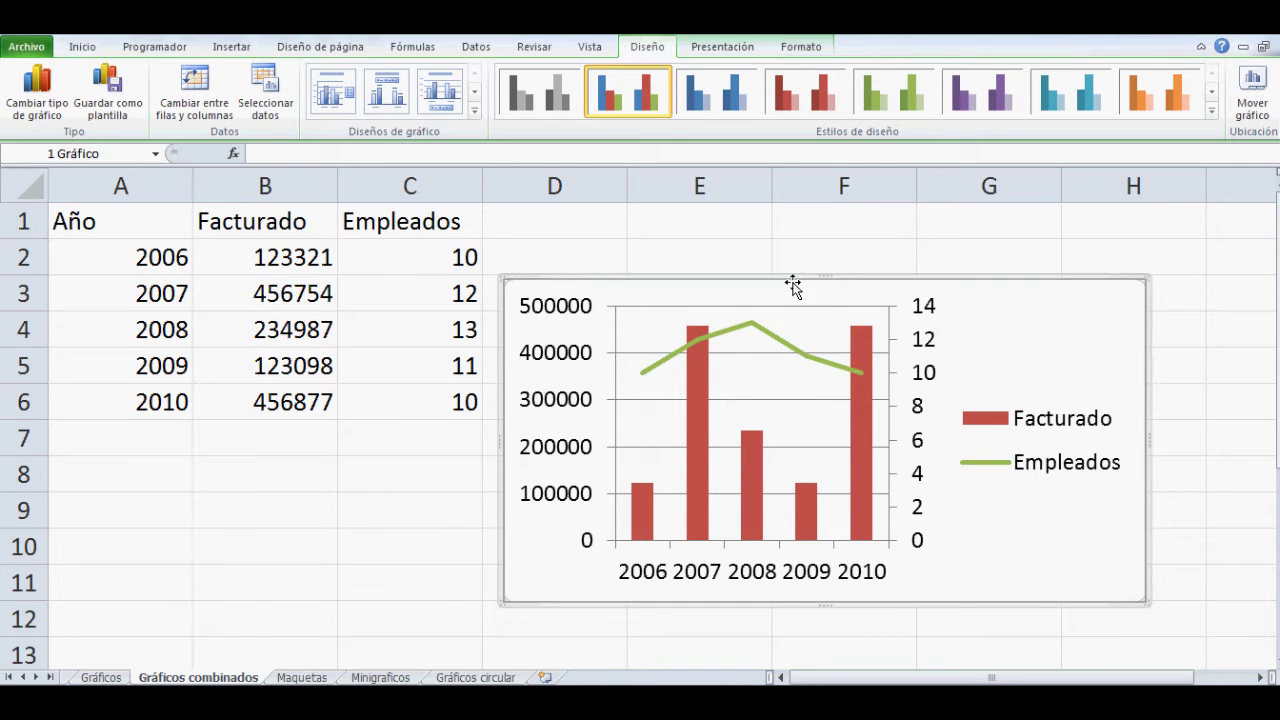
pyautogui.click(265, 92)
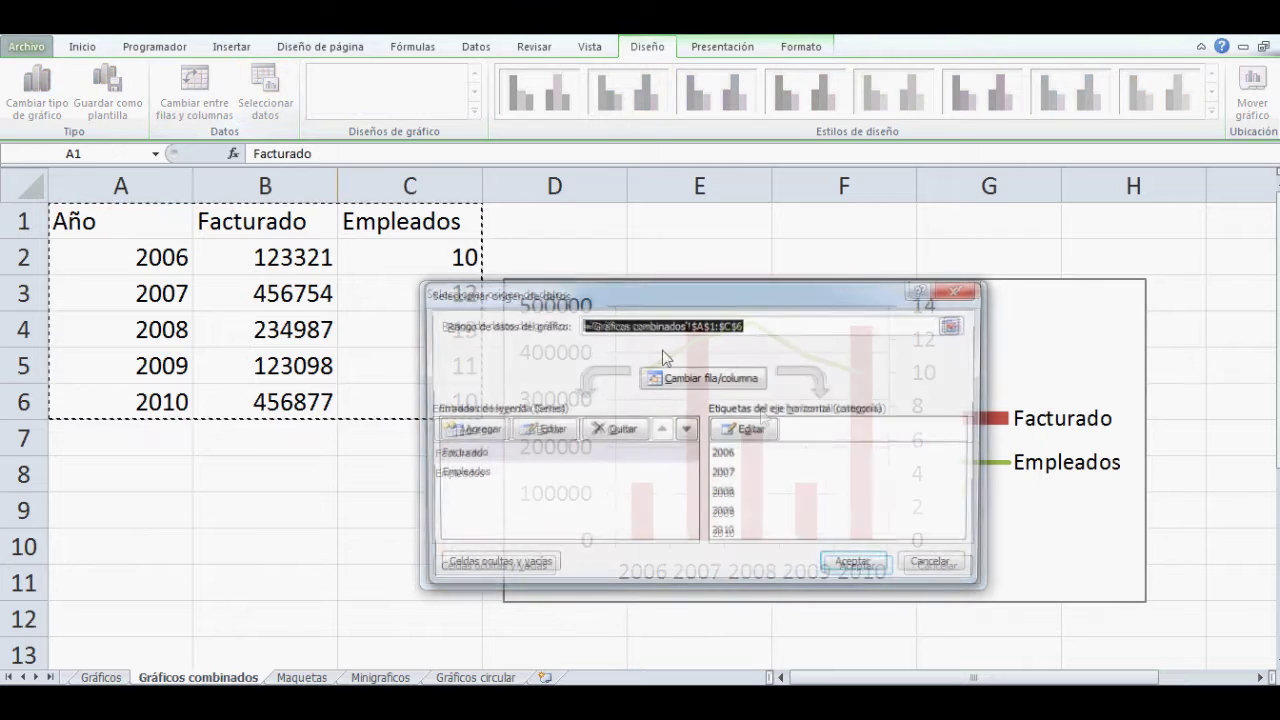
pyautogui.click(960, 291)
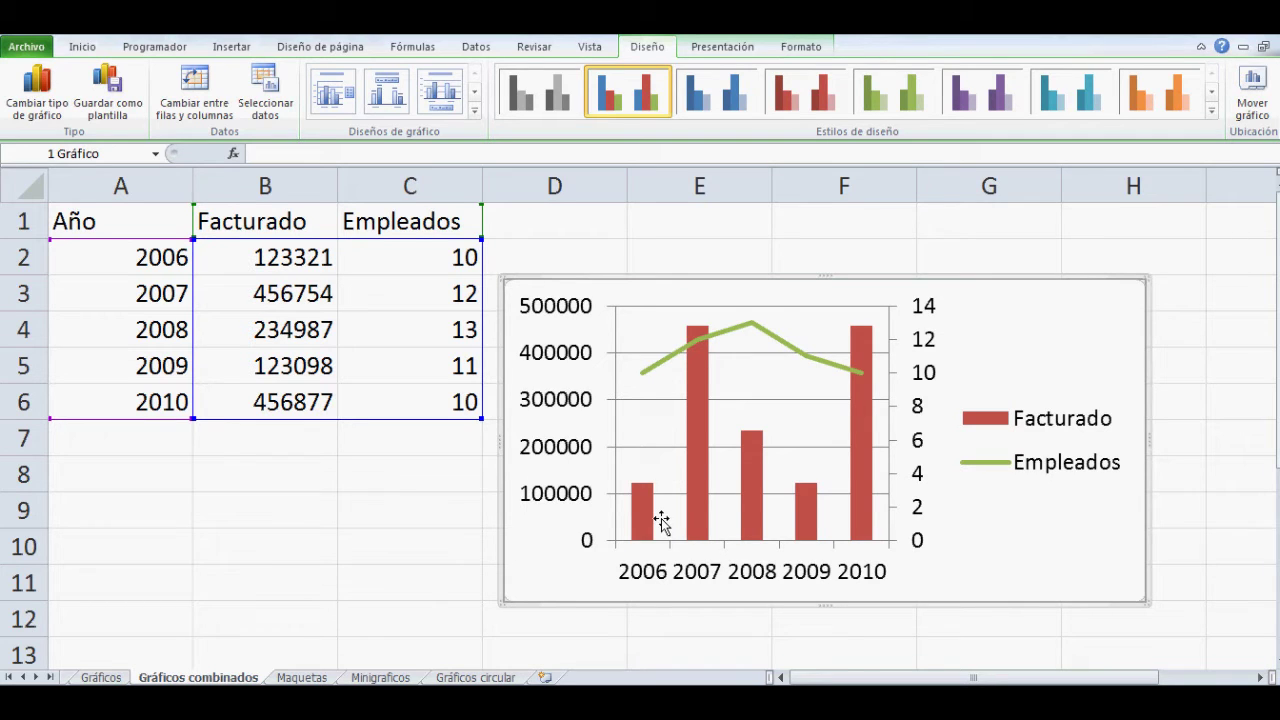
pyautogui.moveTo(657, 528)
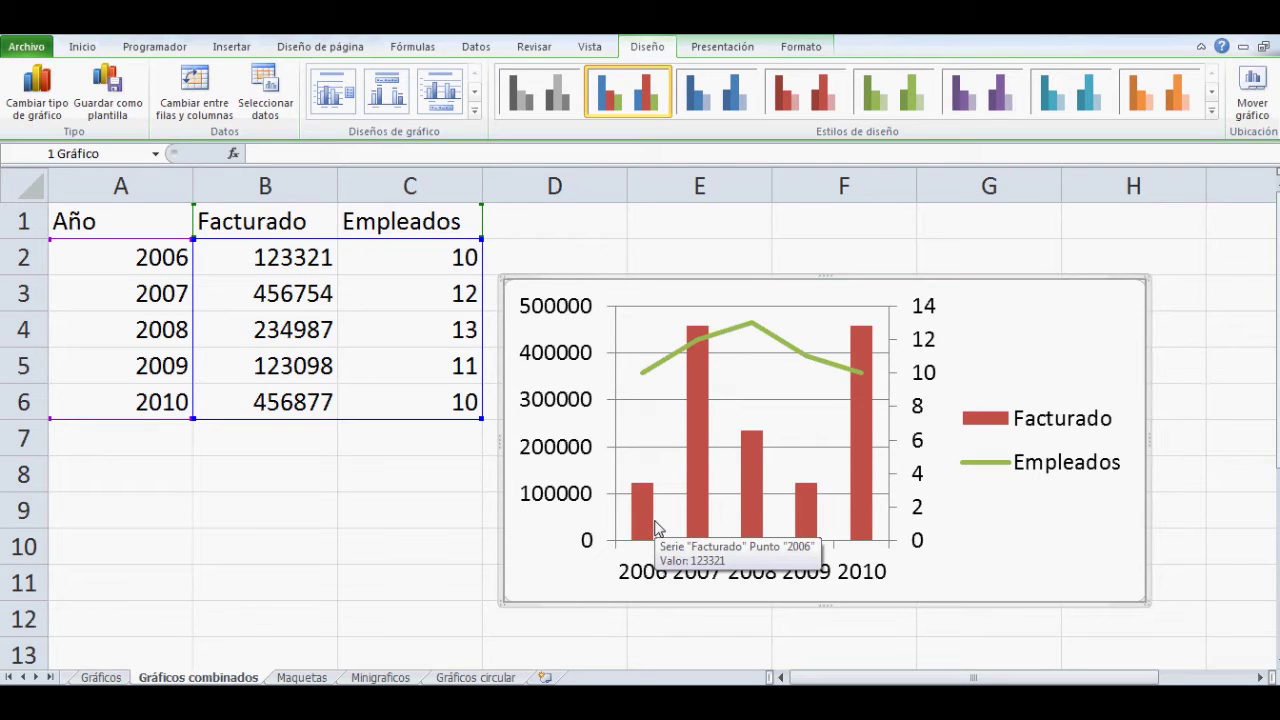
# Step: Delete the existing combined chart of Facturado and Empleados
pyautogui.moveTo(878, 278); pyautogui.dragTo(890, 252)
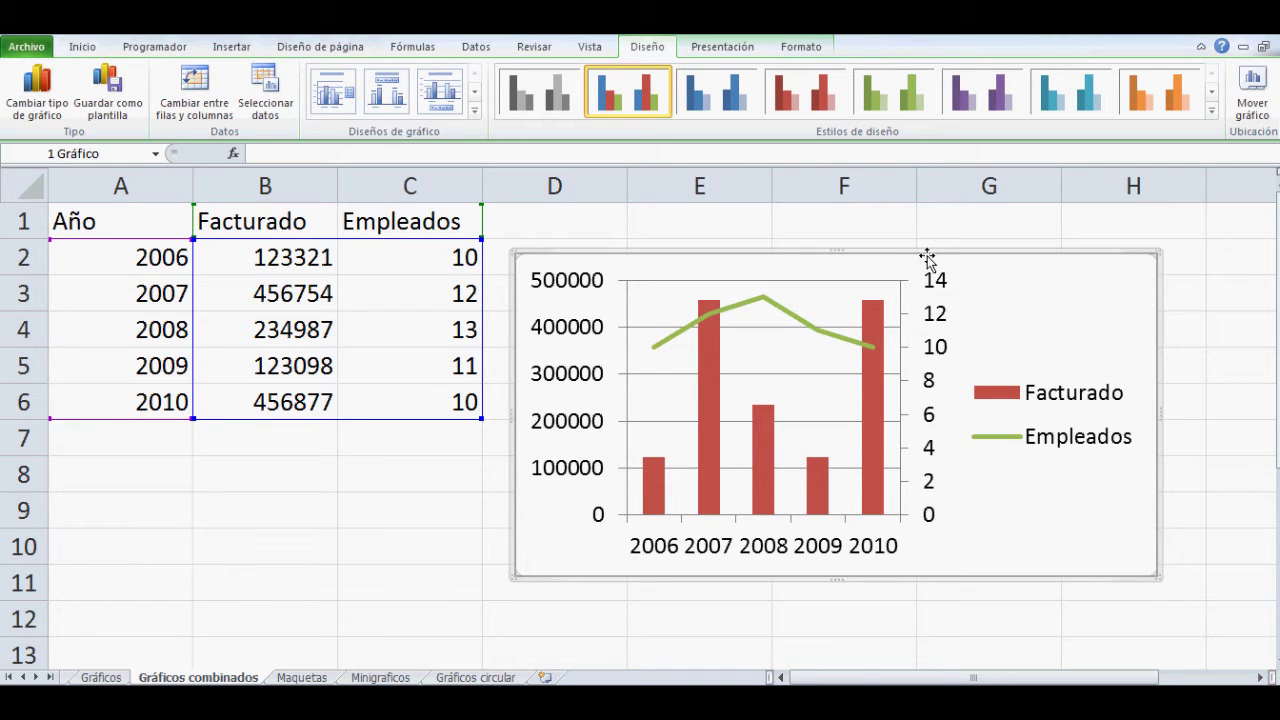
pyautogui.press('Delete')
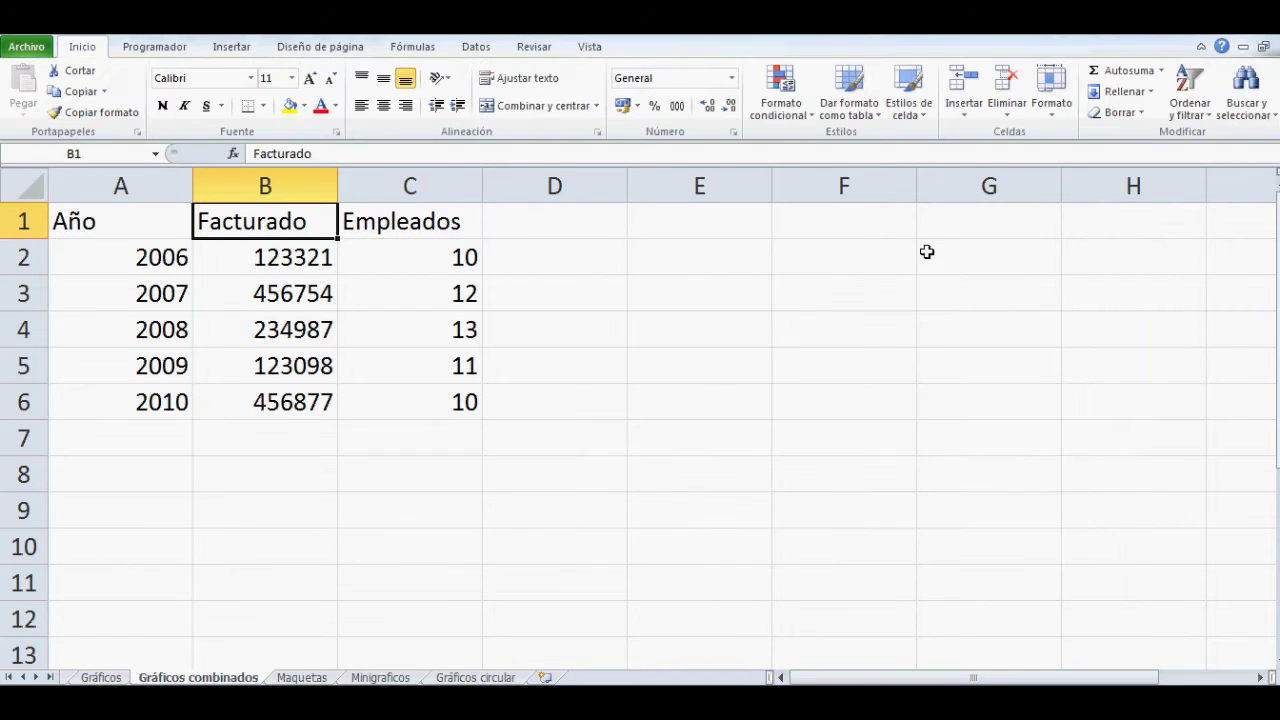
# Step: Insert a 2-D clustered column chart from the data in A1:C6
pyautogui.moveTo(72, 218); pyautogui.dragTo(431, 406)
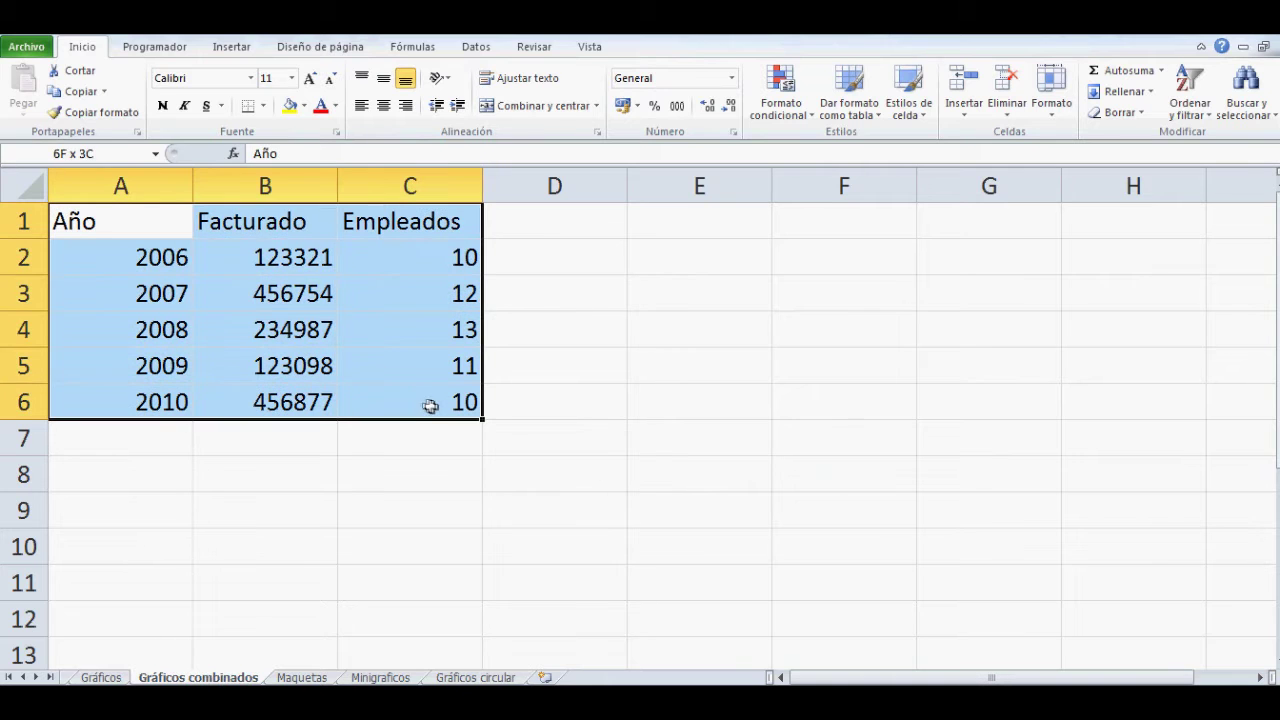
pyautogui.click(231, 46)
pyautogui.click(385, 105)
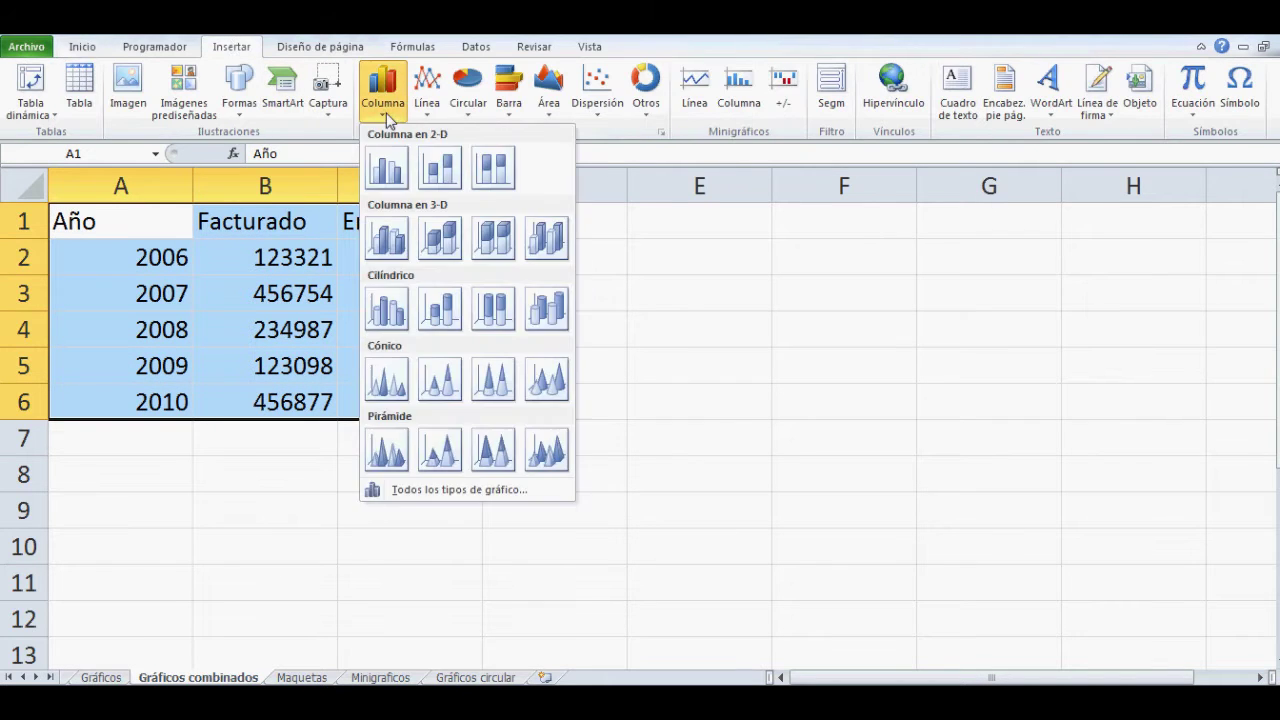
pyautogui.click(386, 168)
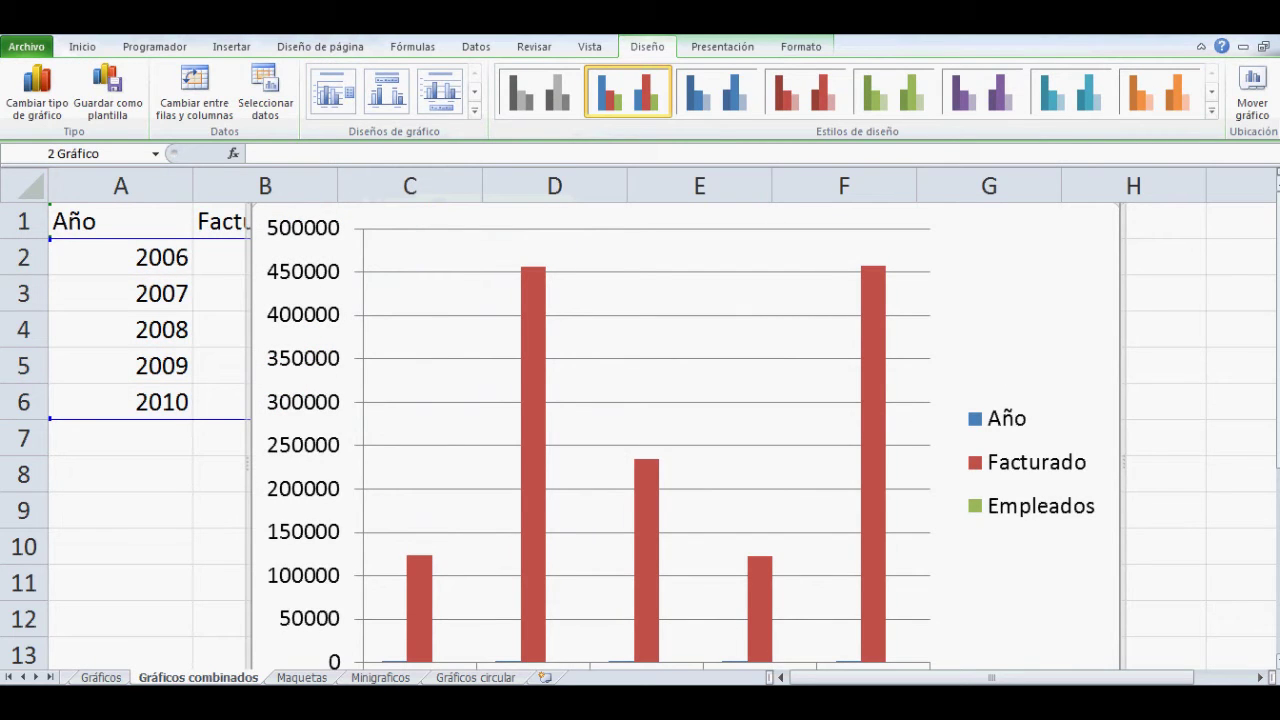
# Step: Shrink the new column chart and move it beside the data table so it spans columns D to H
pyautogui.scroll(-3, 1216, 334)
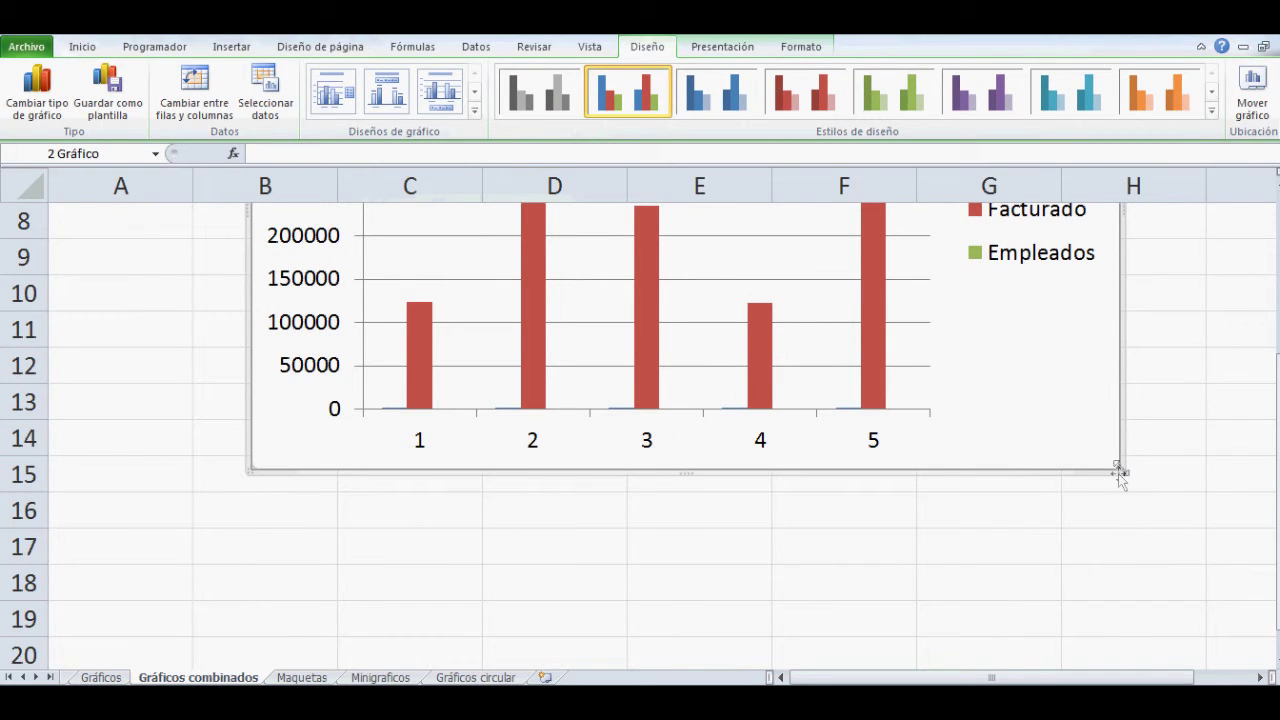
pyautogui.moveTo(1120, 470); pyautogui.dragTo(1098, 578)
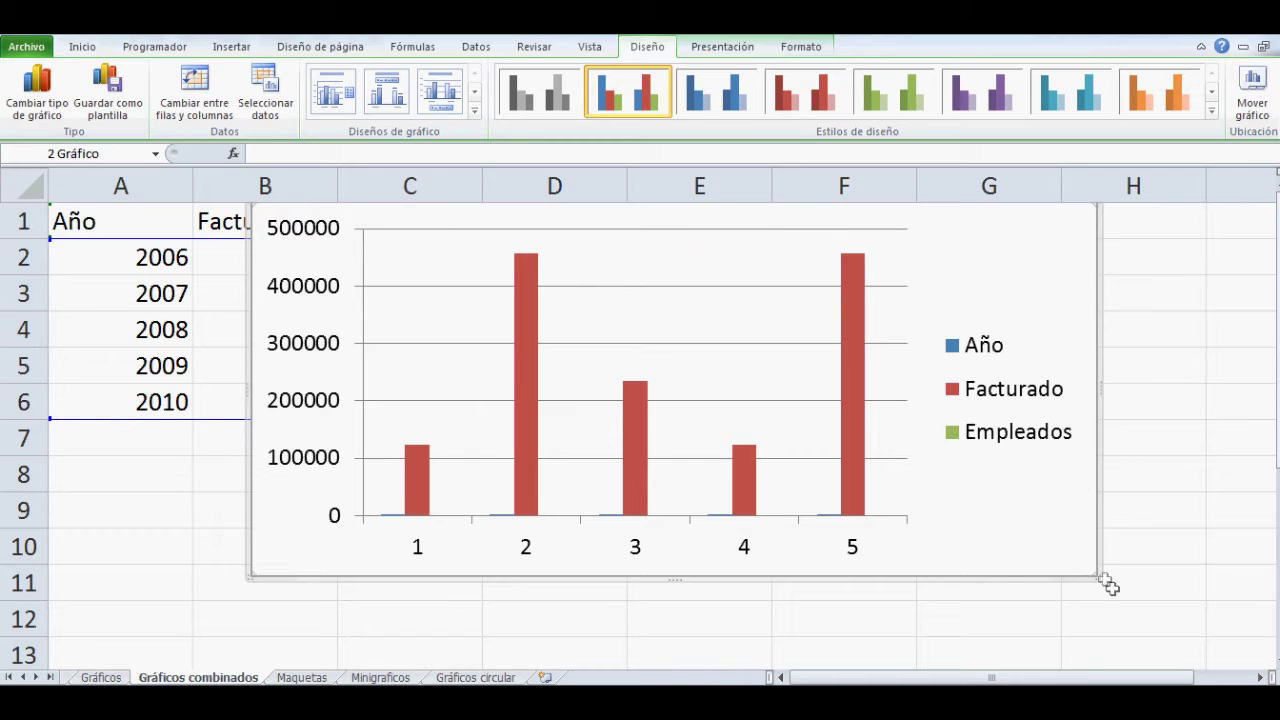
pyautogui.moveTo(1095, 578); pyautogui.dragTo(875, 551)
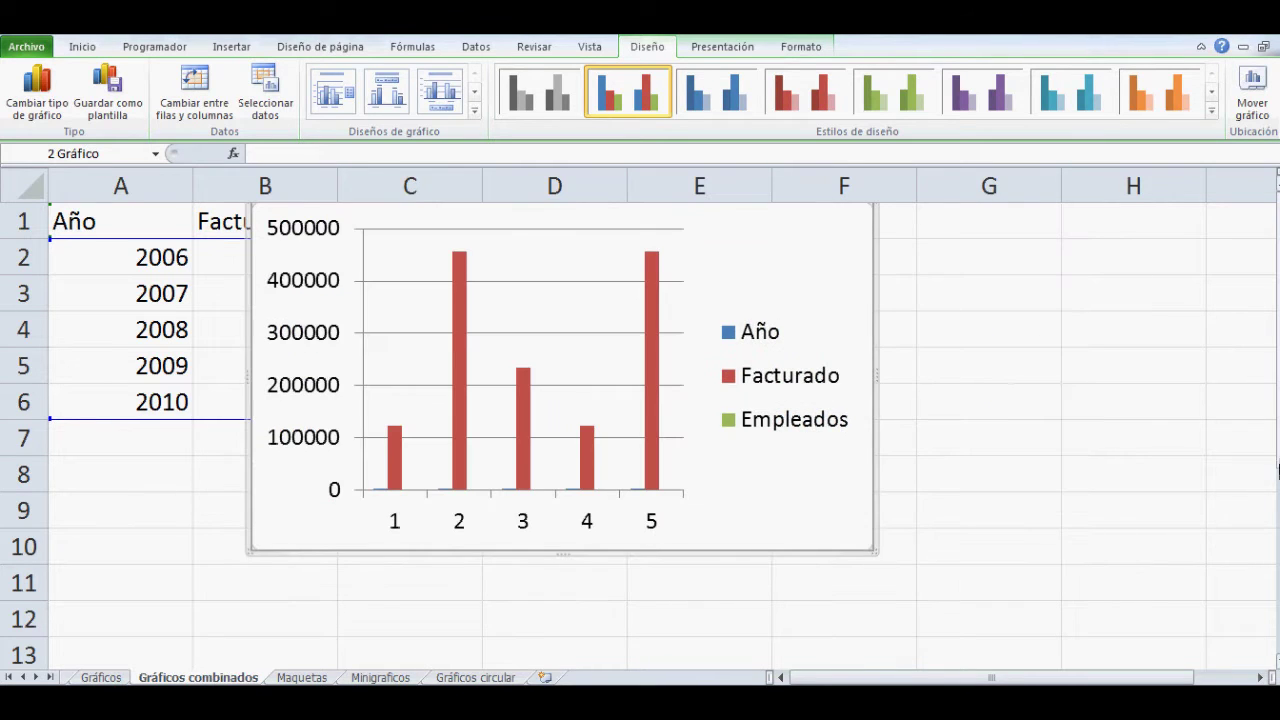
pyautogui.moveTo(249, 277); pyautogui.dragTo(526, 302)
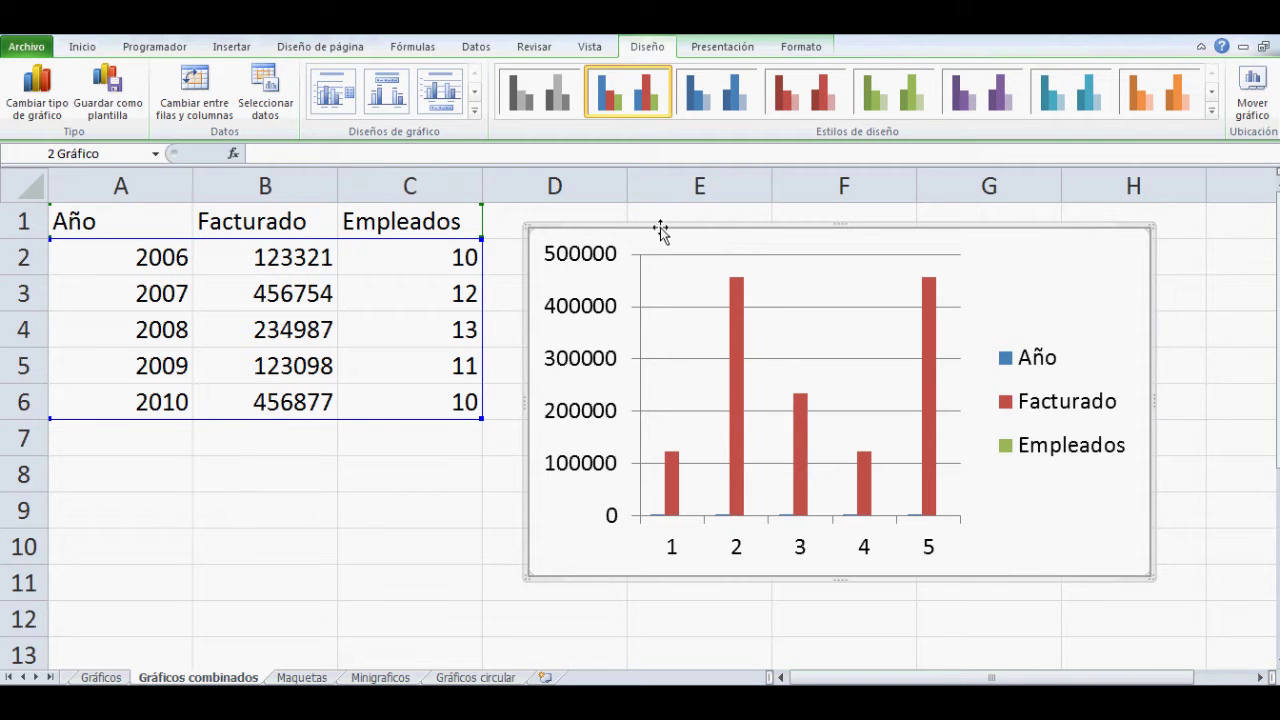
# Step: Remove the Año series from the chart's data source
pyautogui.click(265, 95)
pyautogui.moveTo(566, 296); pyautogui.dragTo(349, 437)
pyautogui.click(297, 604)
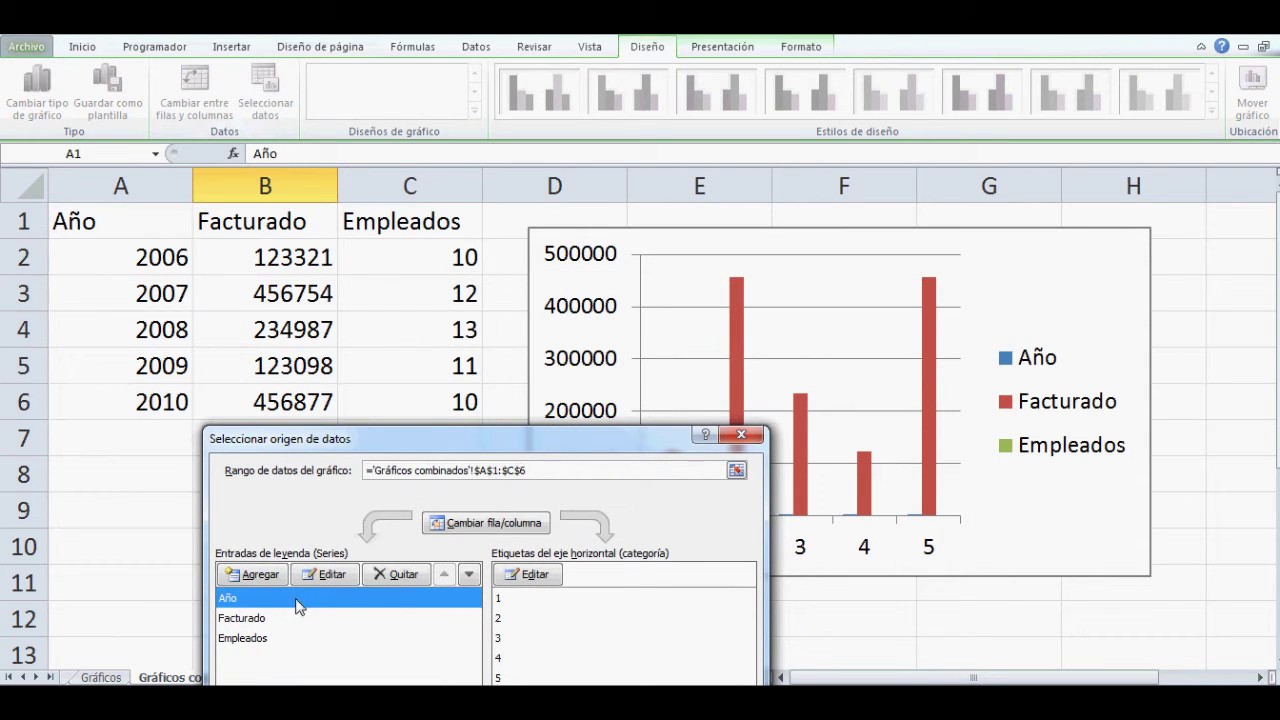
pyautogui.click(397, 575)
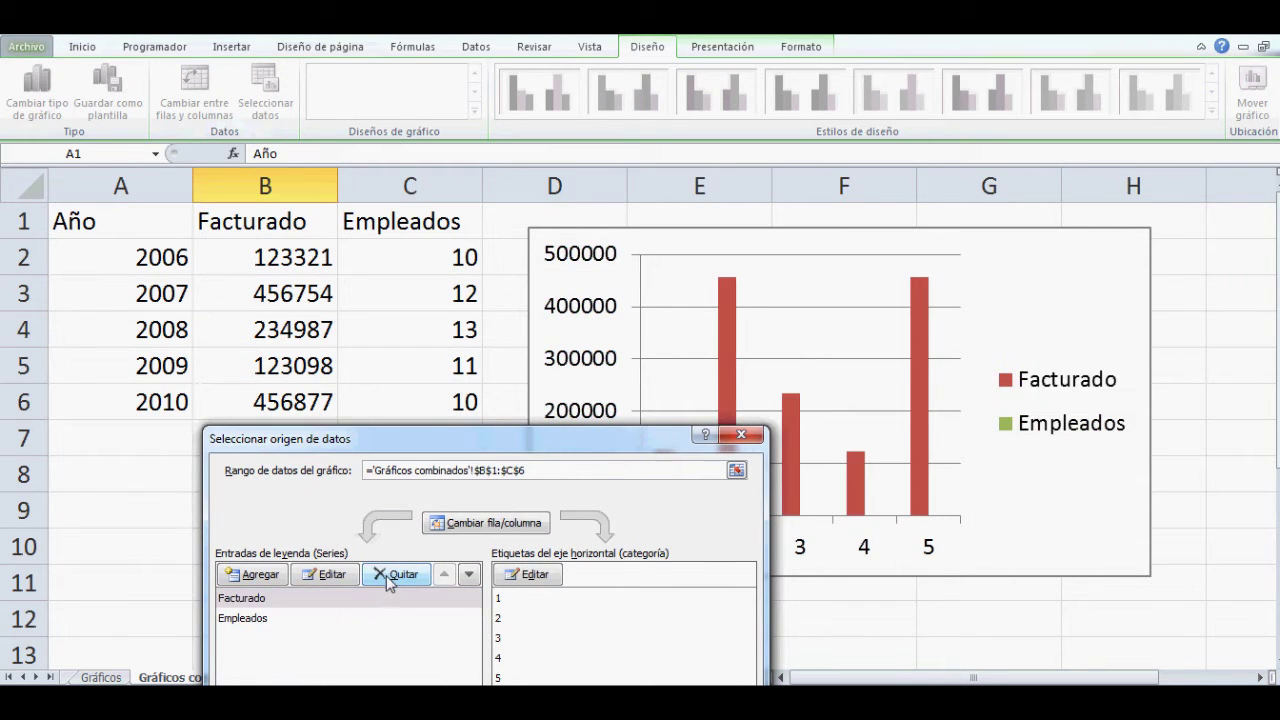
# Step: Set the horizontal axis labels to the years in A2:A6 and accept the data source
pyautogui.click(527, 575)
pyautogui.moveTo(109, 255); pyautogui.dragTo(147, 385)
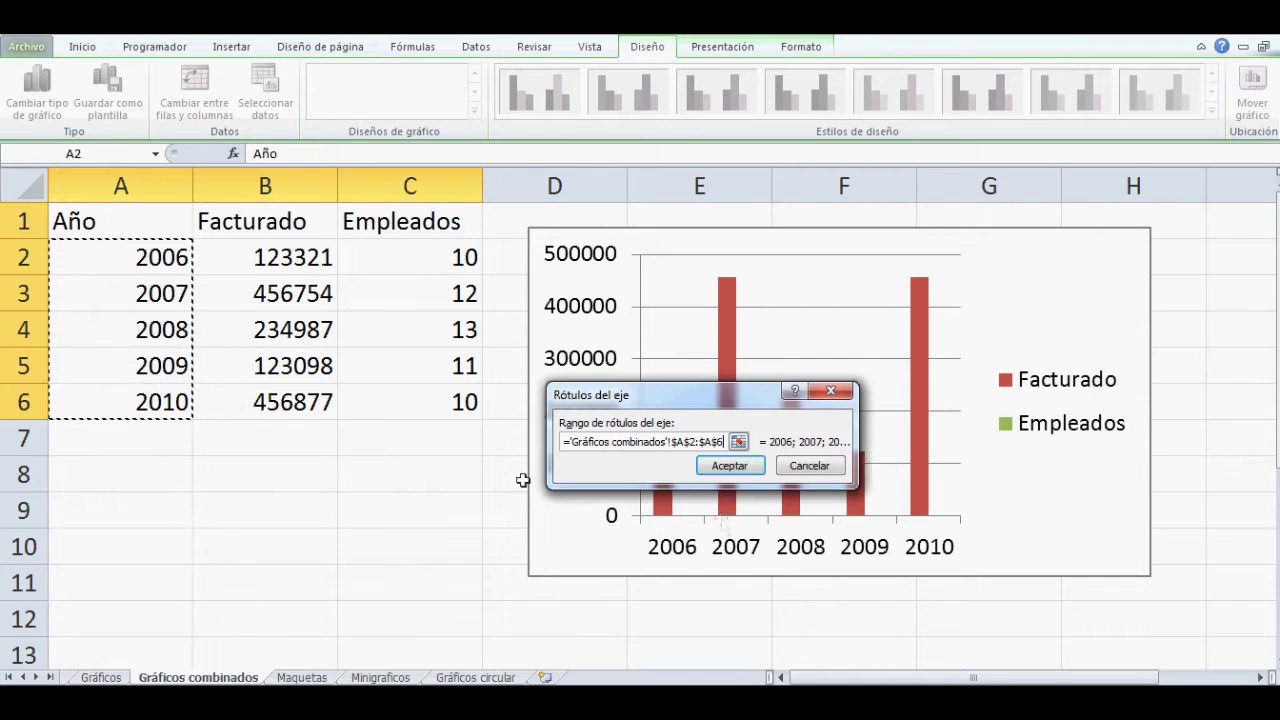
pyautogui.click(728, 464)
pyautogui.moveTo(645, 432); pyautogui.dragTo(497, 312)
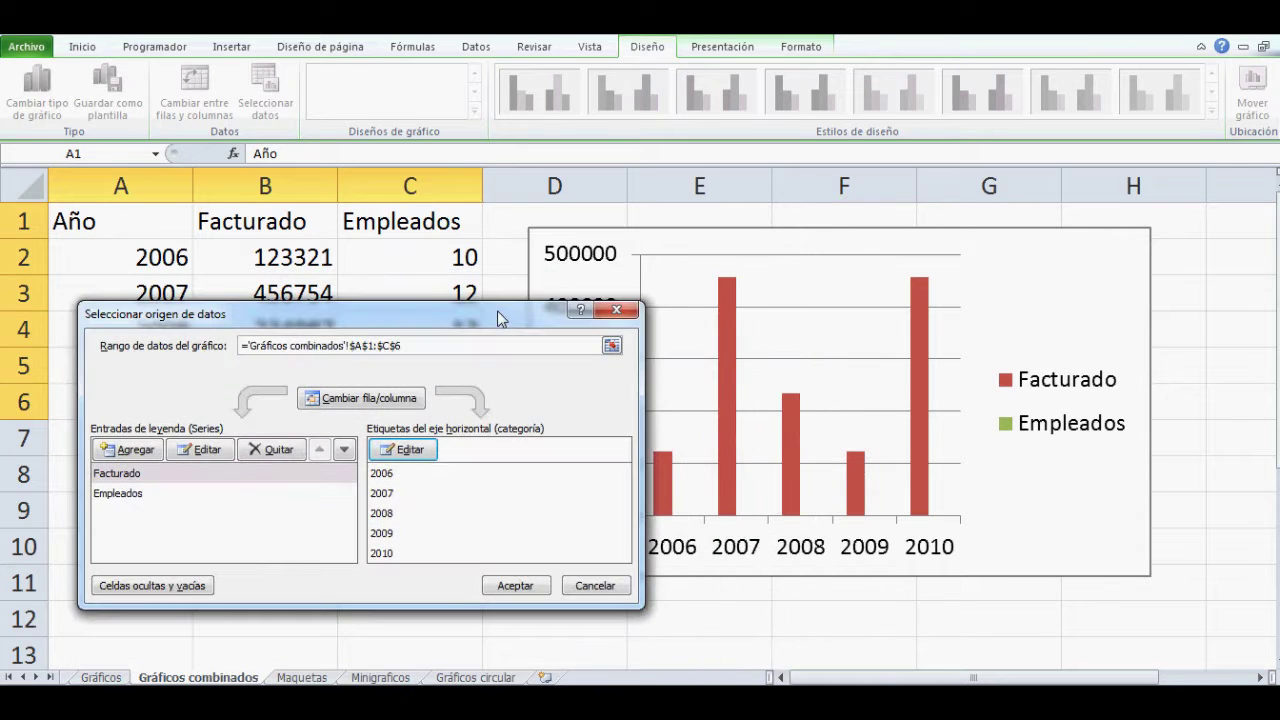
pyautogui.click(516, 586)
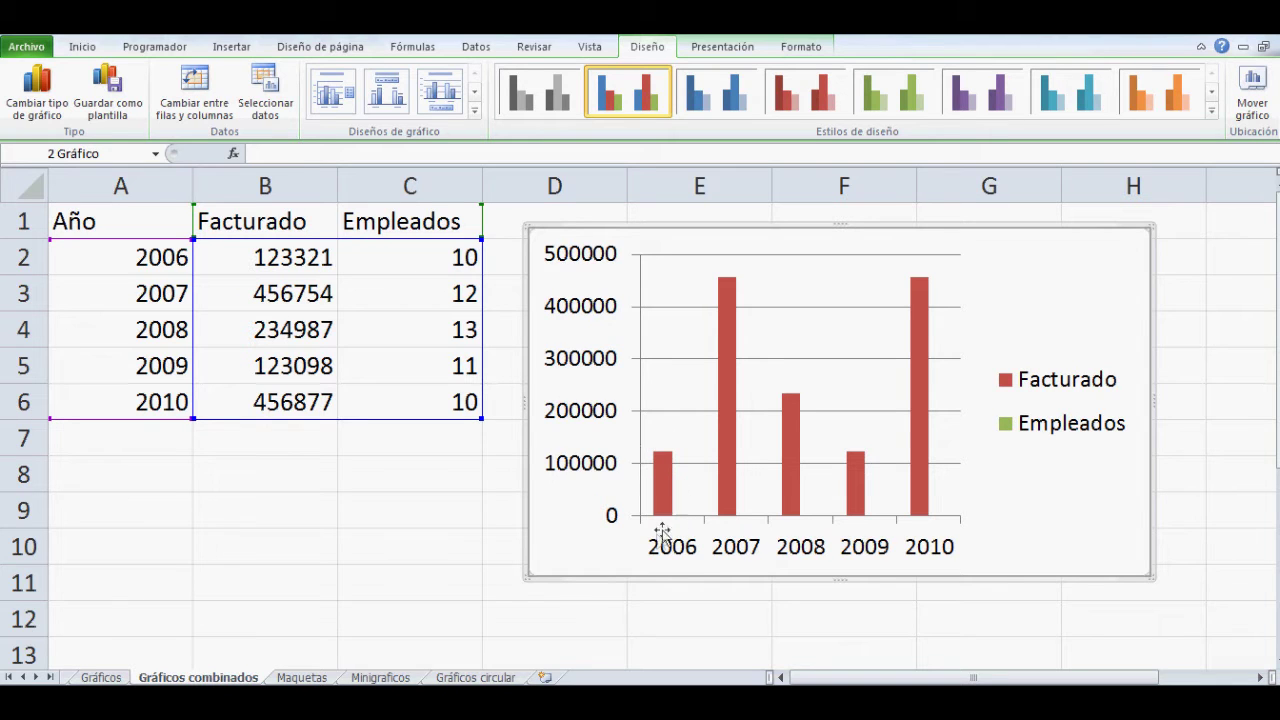
# Step: Plot the Empleados series on the secondary axis
pyautogui.moveTo(680, 522)
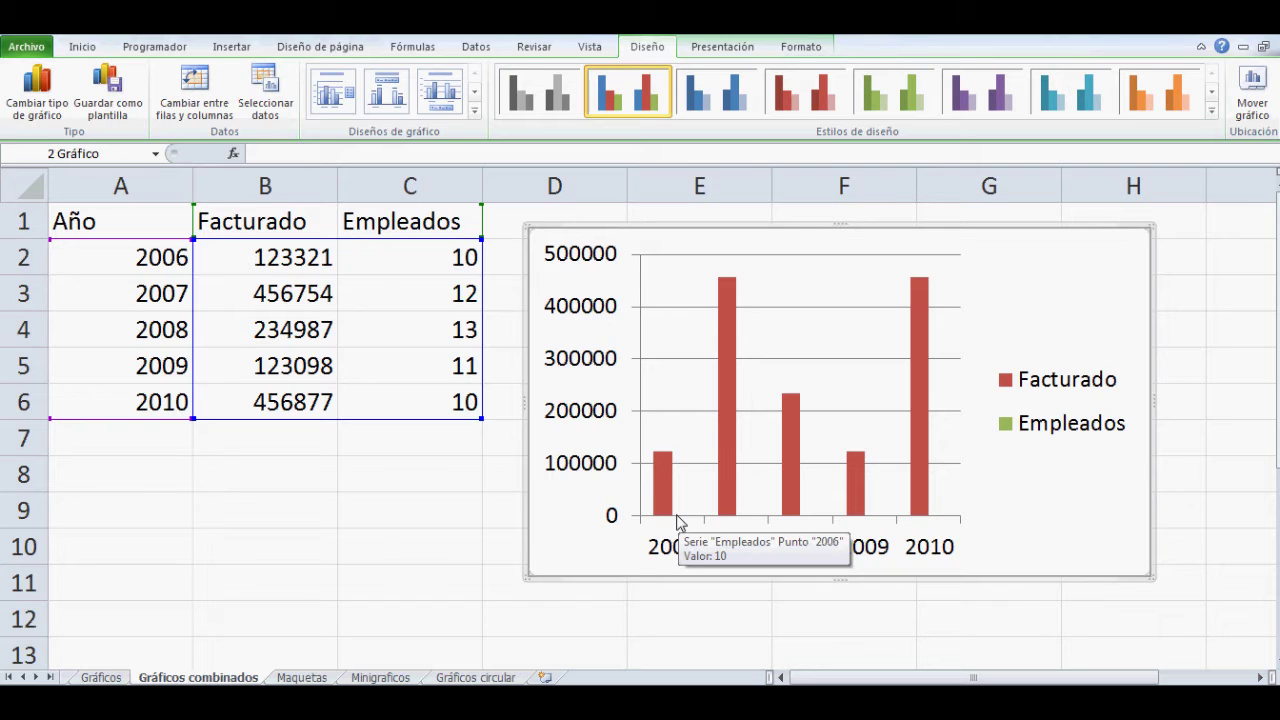
pyautogui.click(680, 522)
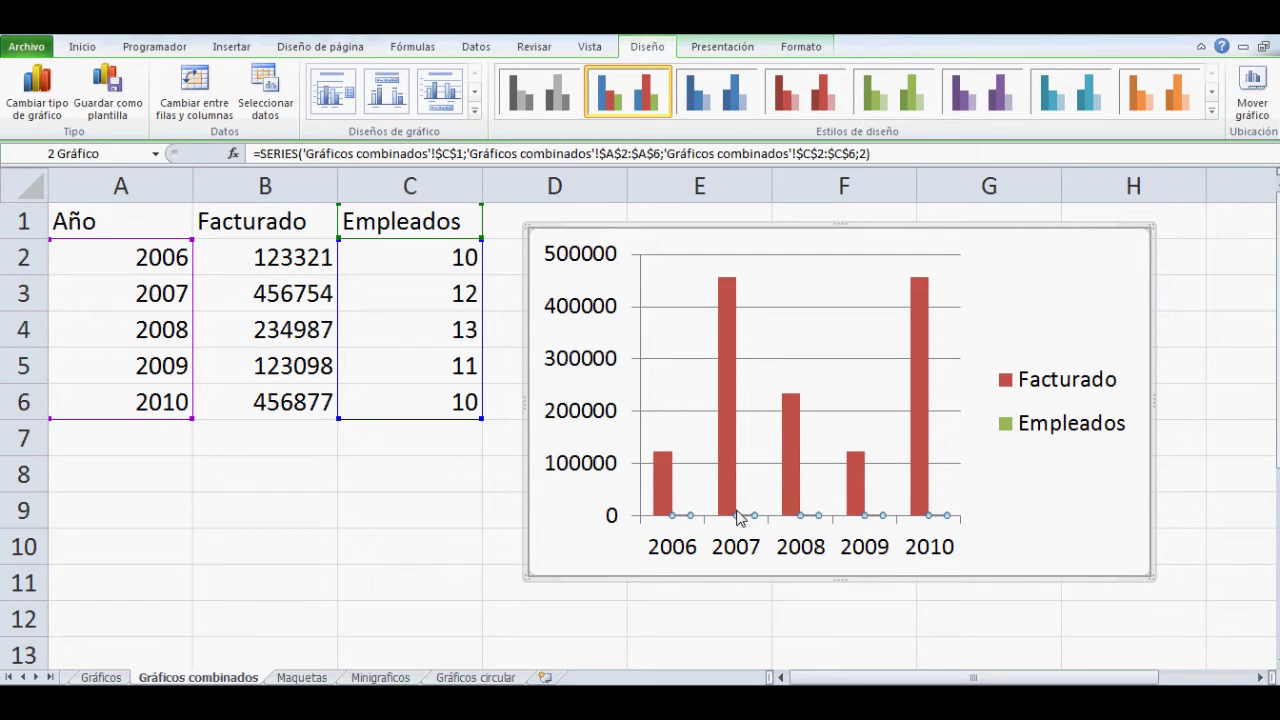
pyautogui.moveTo(738, 517)
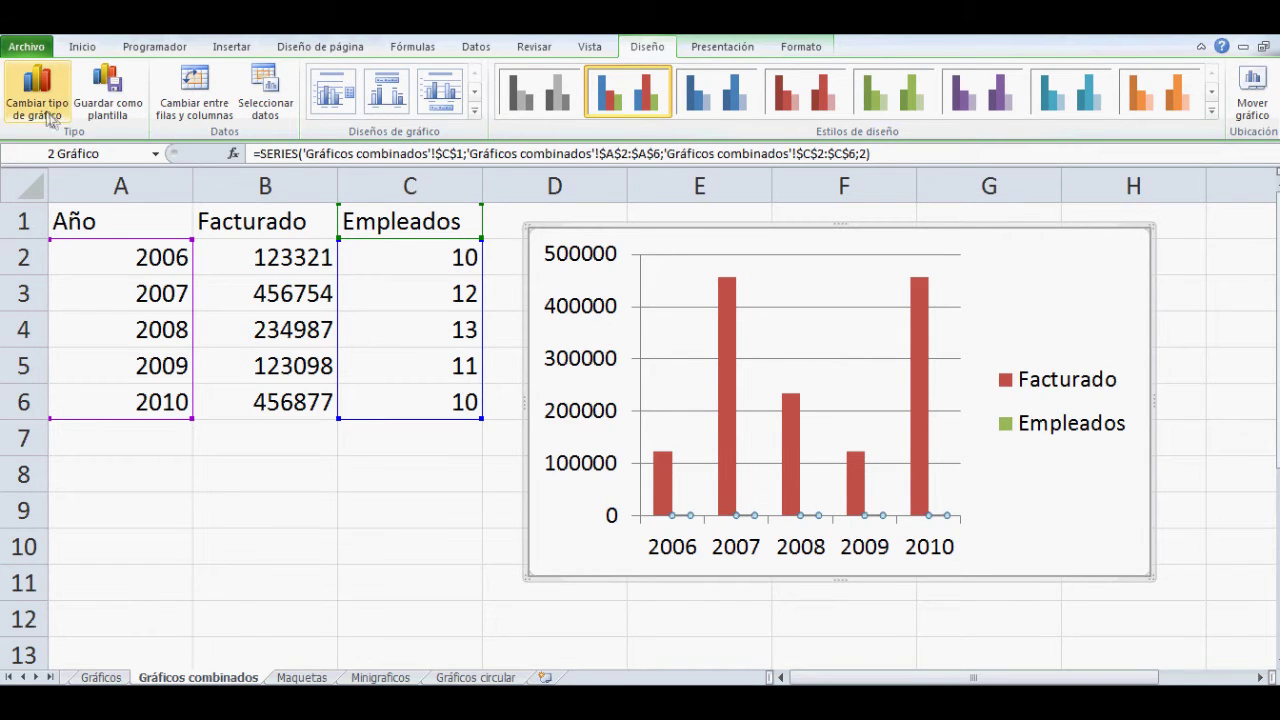
pyautogui.click(740, 47)
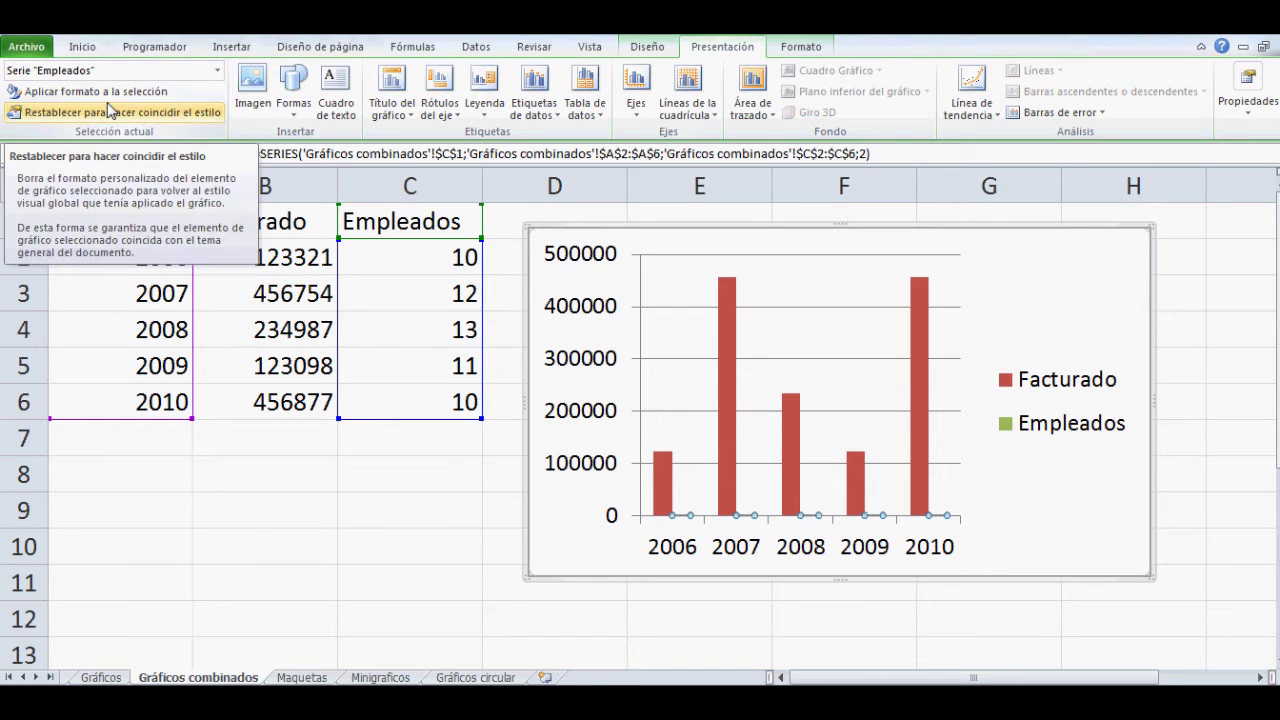
pyautogui.click(218, 71)
pyautogui.click(218, 72)
pyautogui.click(218, 72)
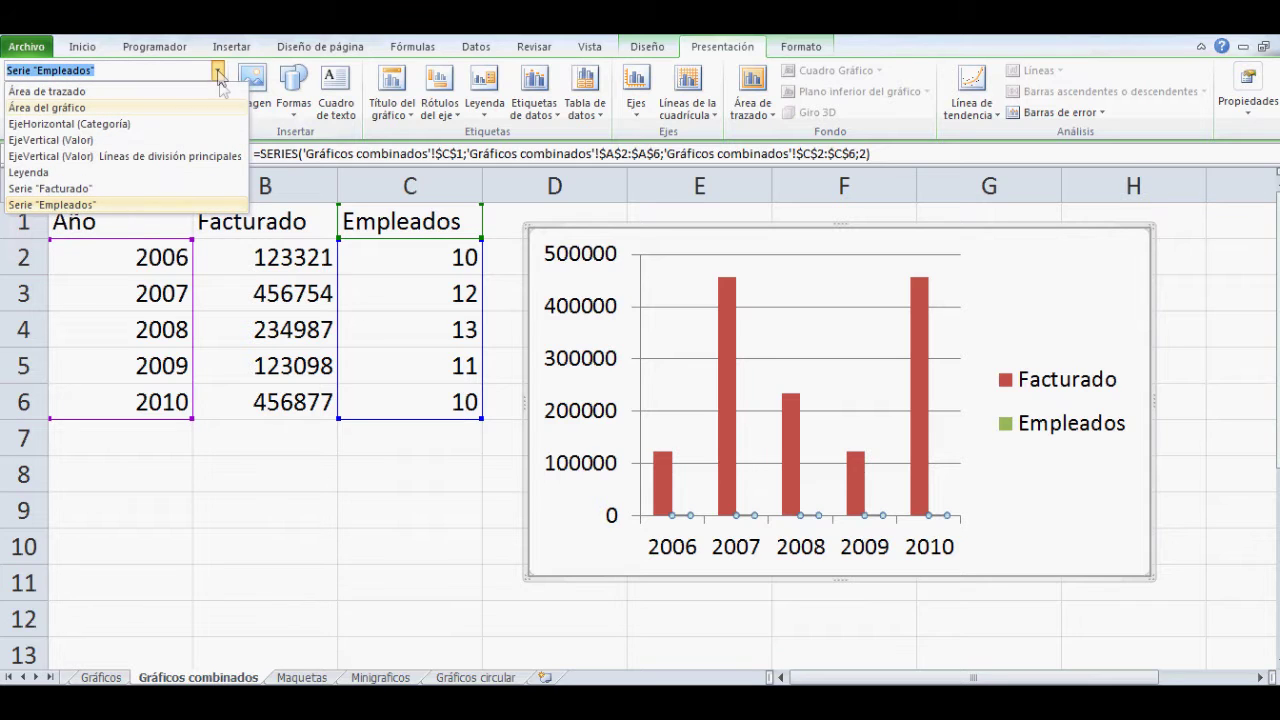
pyautogui.click(65, 205)
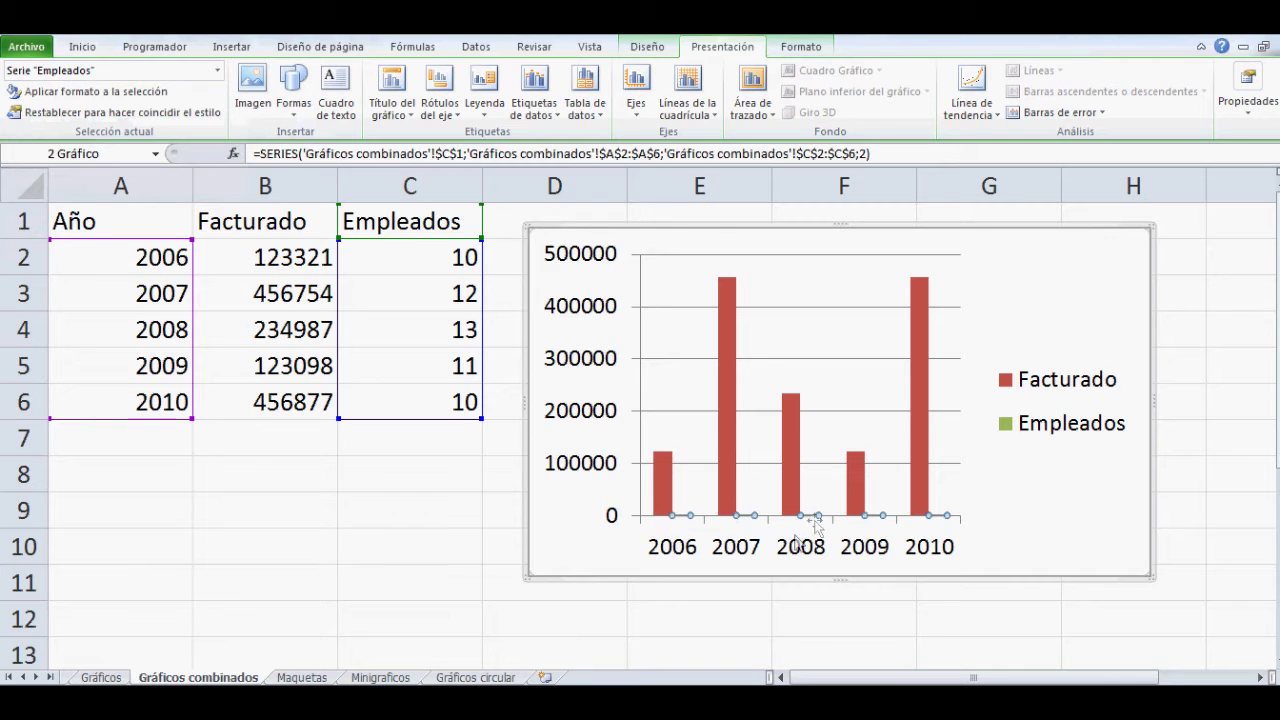
pyautogui.click(97, 93)
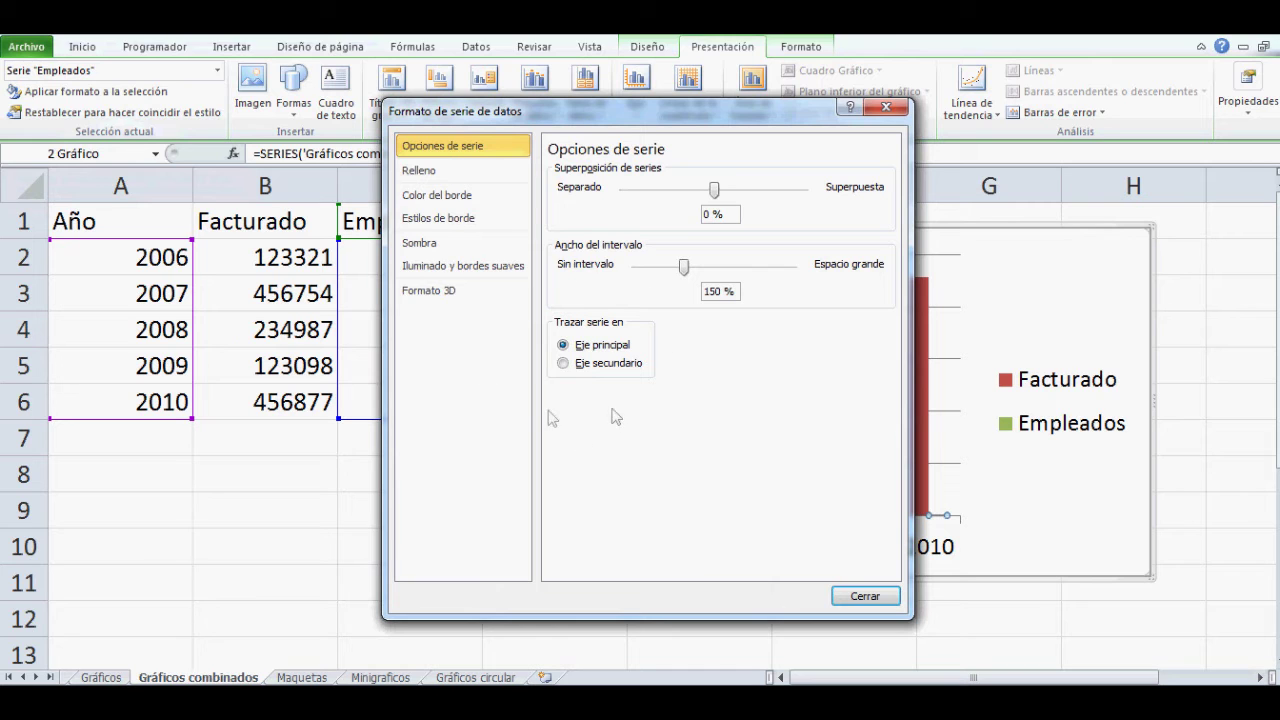
pyautogui.click(563, 363)
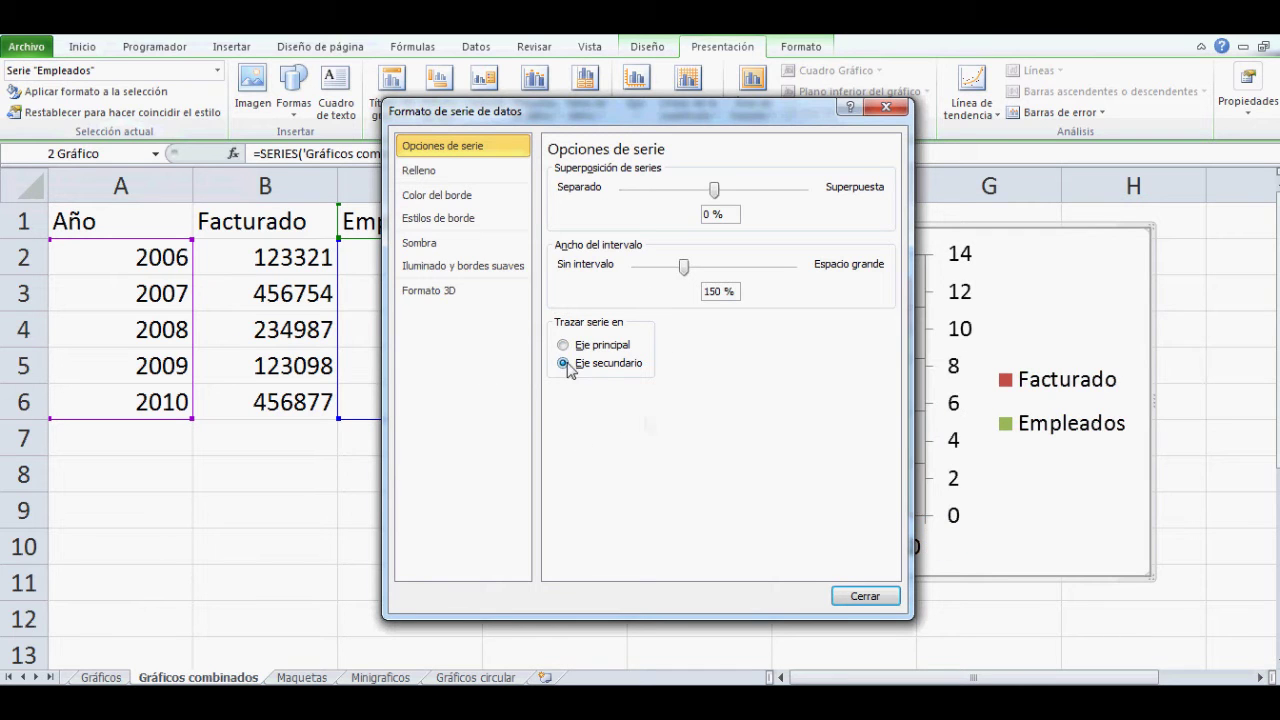
# Step: Change the Empleados series to the first line chart subtype, leaving Facturado as columns
pyautogui.click(862, 597)
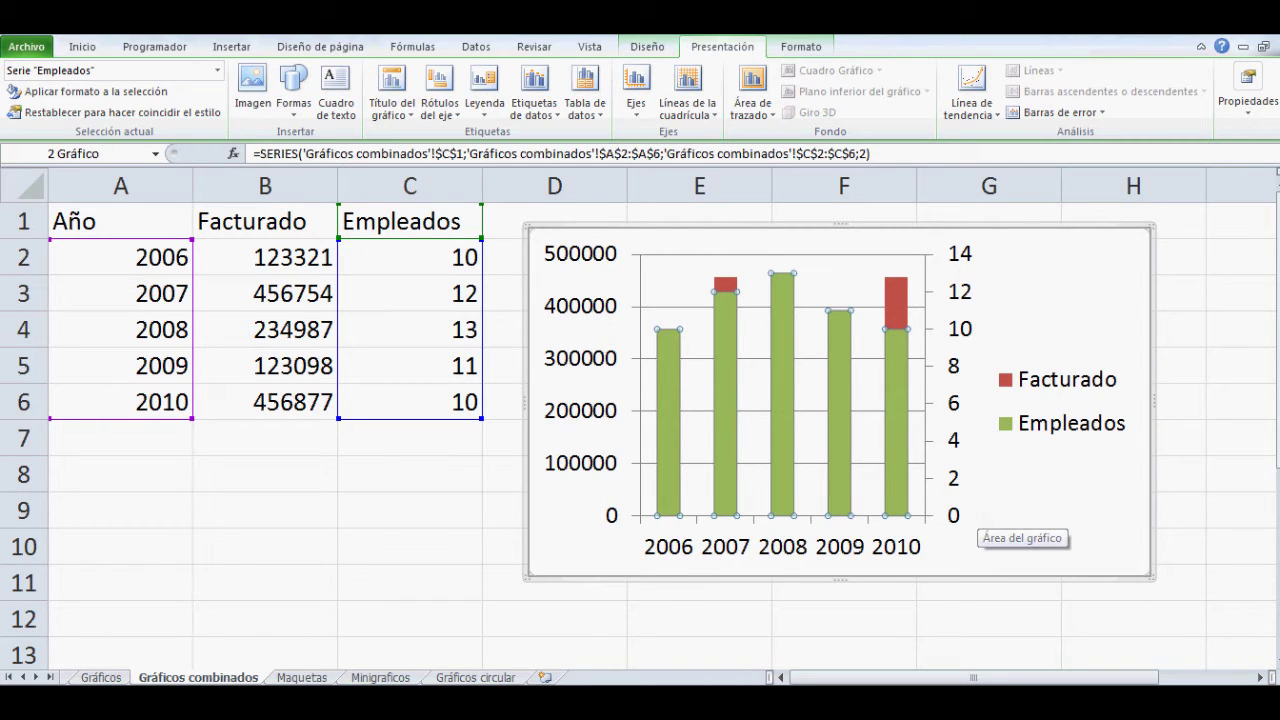
pyautogui.click(648, 50)
pyautogui.click(37, 88)
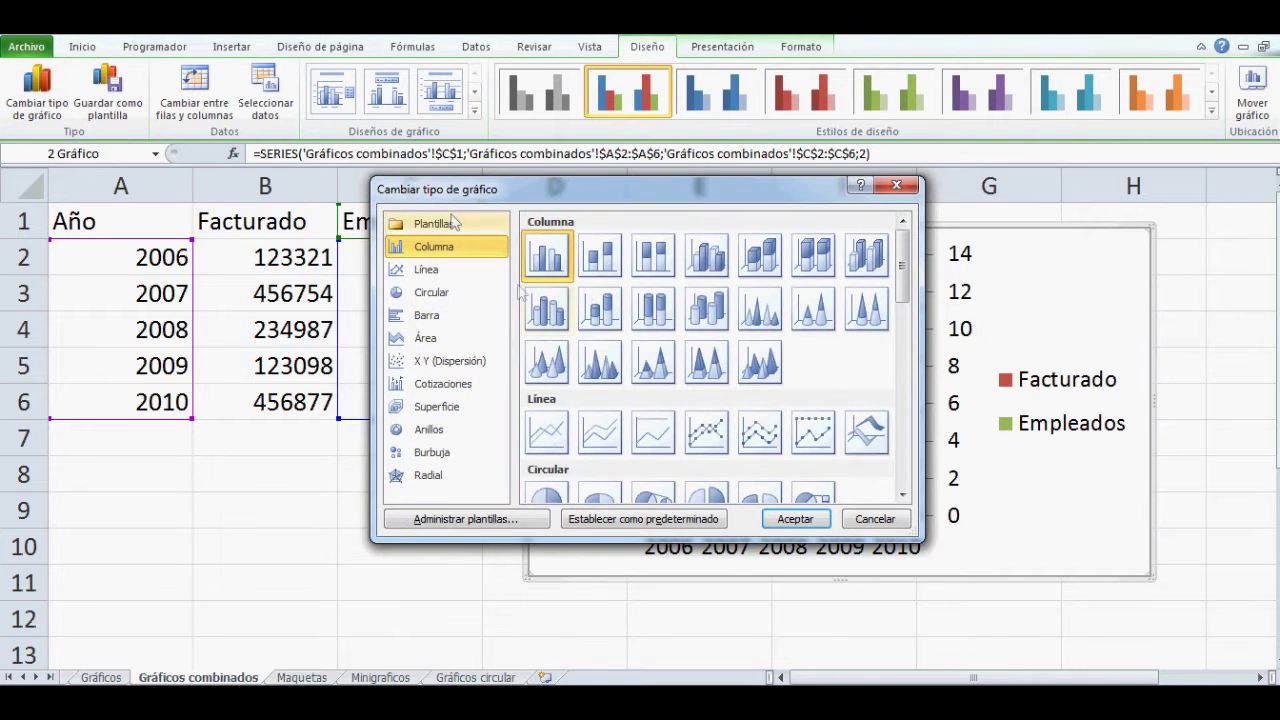
pyautogui.moveTo(656, 193); pyautogui.dragTo(686, 254)
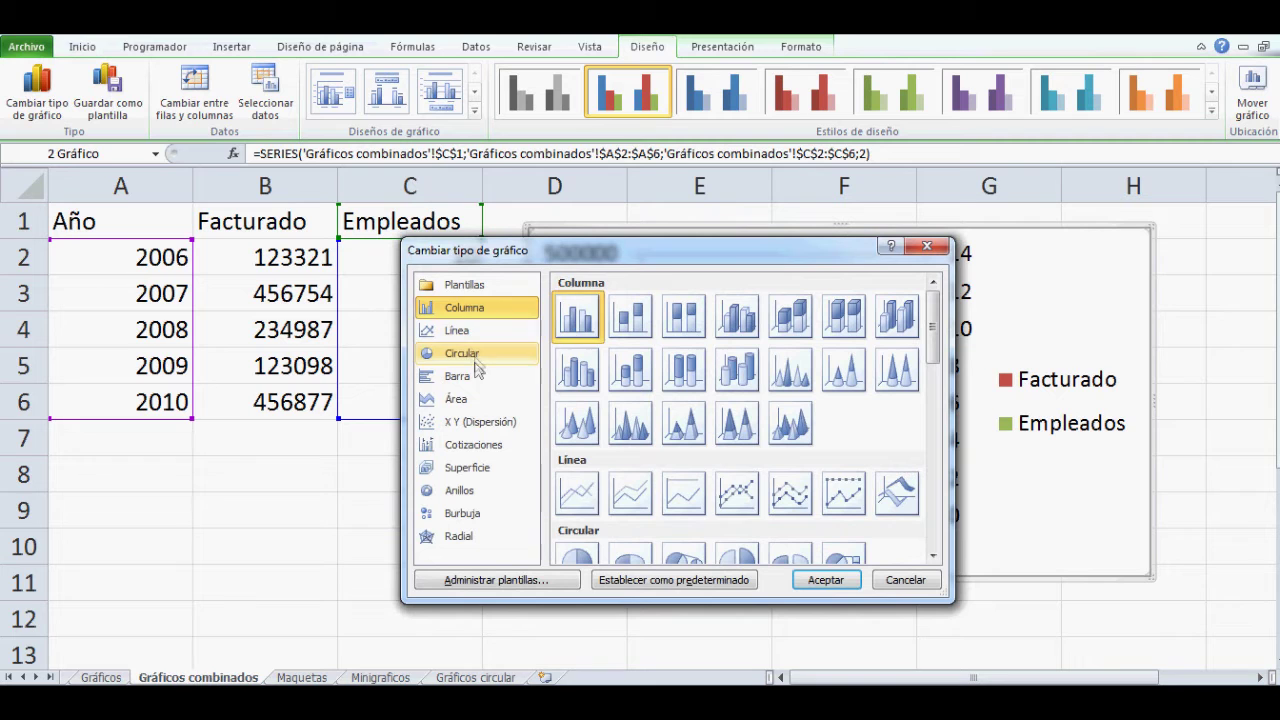
pyautogui.click(456, 330)
pyautogui.click(577, 491)
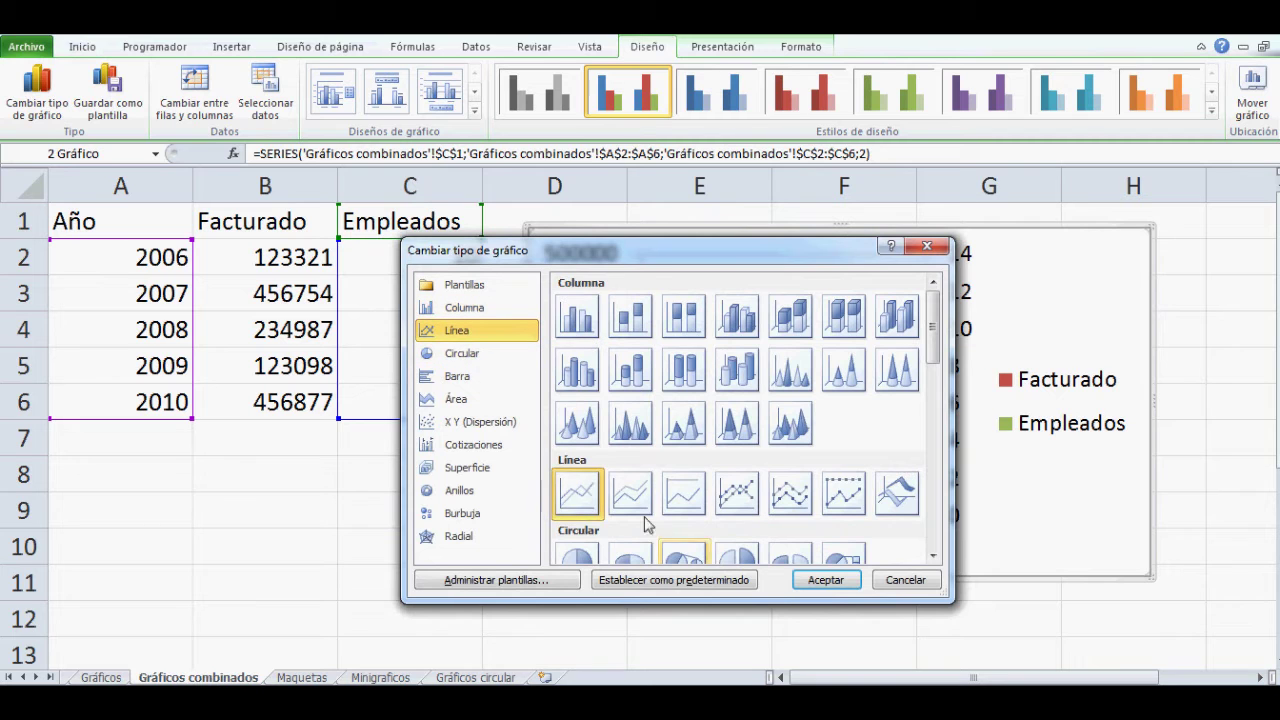
pyautogui.click(824, 578)
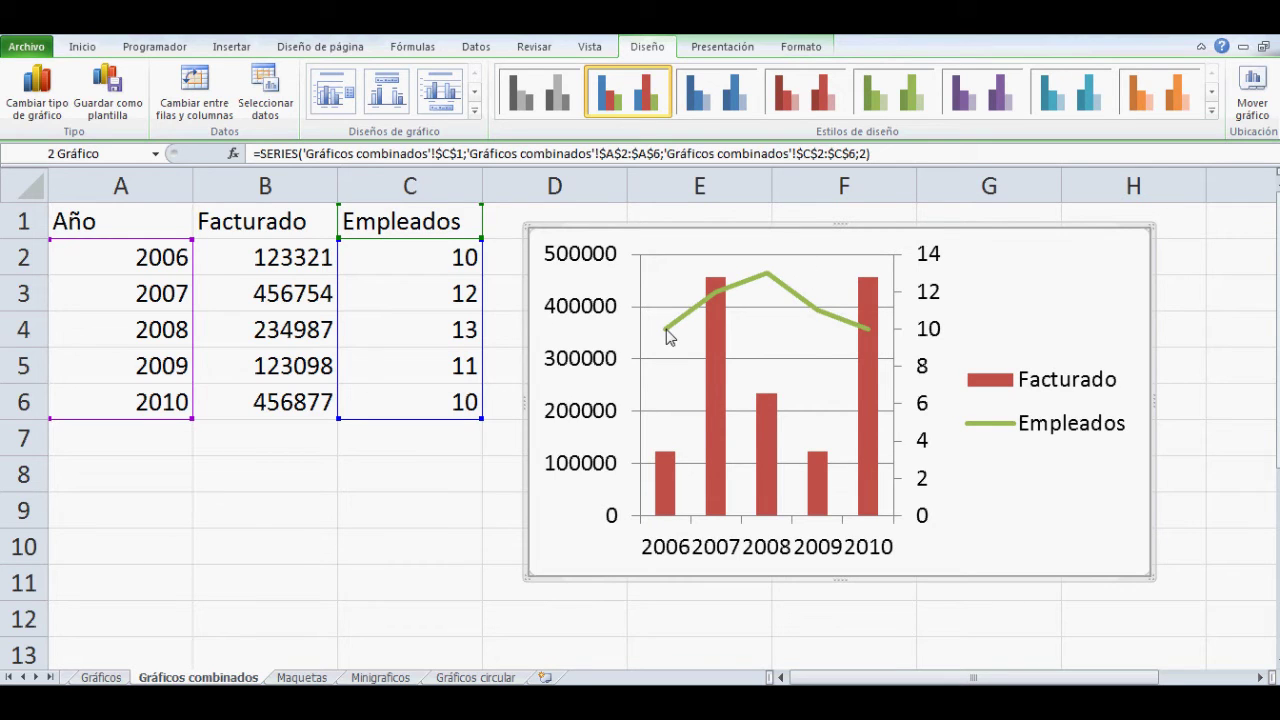
pyautogui.moveTo(668, 336)
pyautogui.moveTo(883, 366)
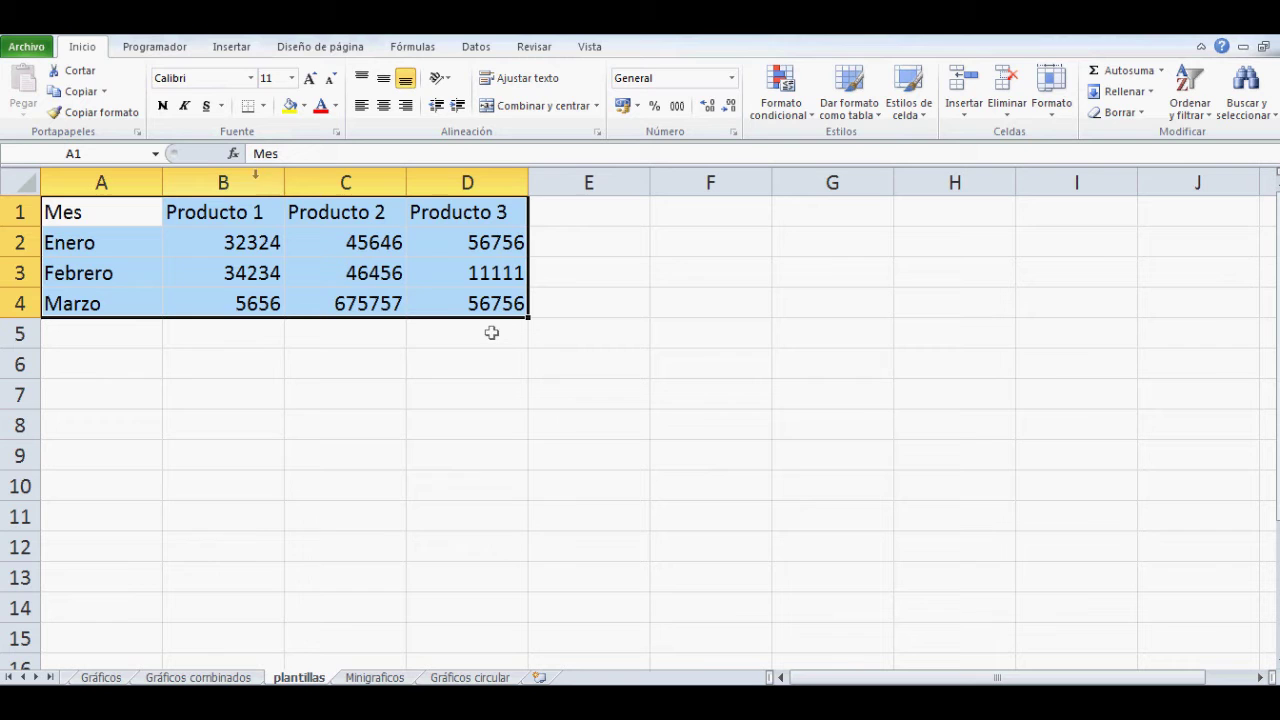
# Step: Insert a 2-D clustered column chart of A1:D4 on the plantillas sheet, with months on the horizontal axis and products as series
pyautogui.click(238, 50)
pyautogui.click(382, 88)
pyautogui.click(390, 171)
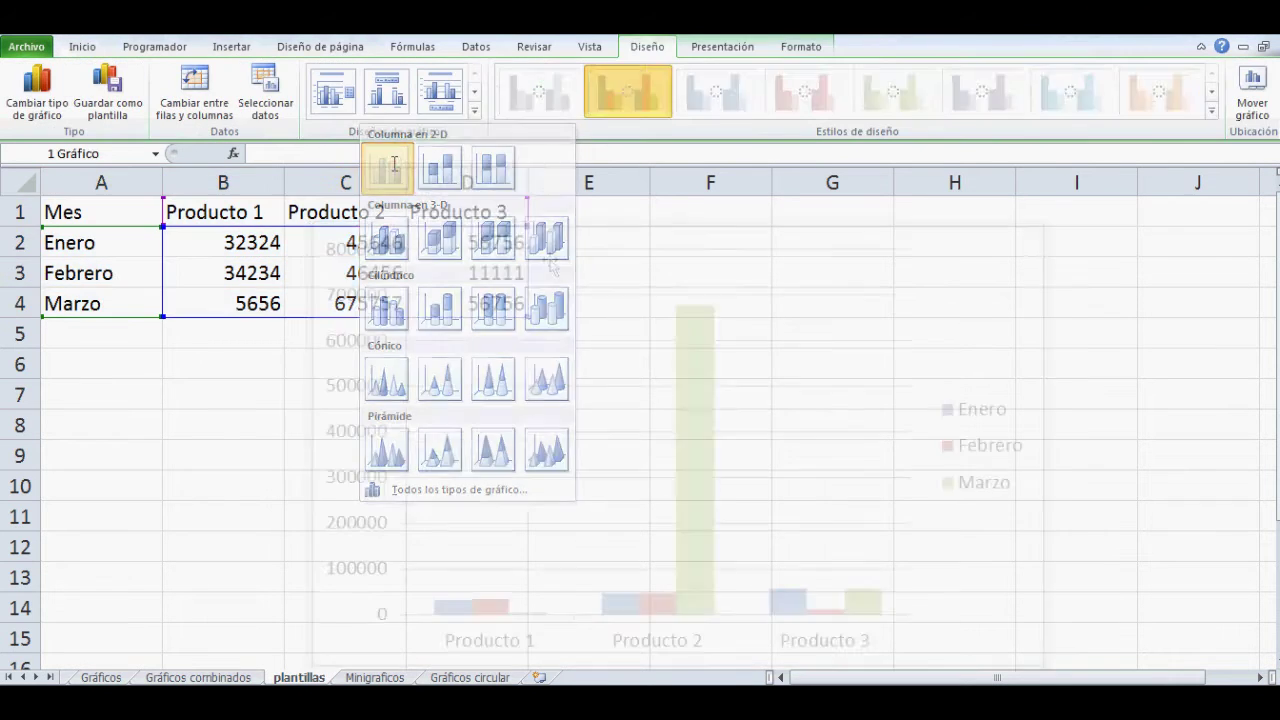
pyautogui.moveTo(859, 231); pyautogui.dragTo(1015, 250)
pyautogui.click(195, 95)
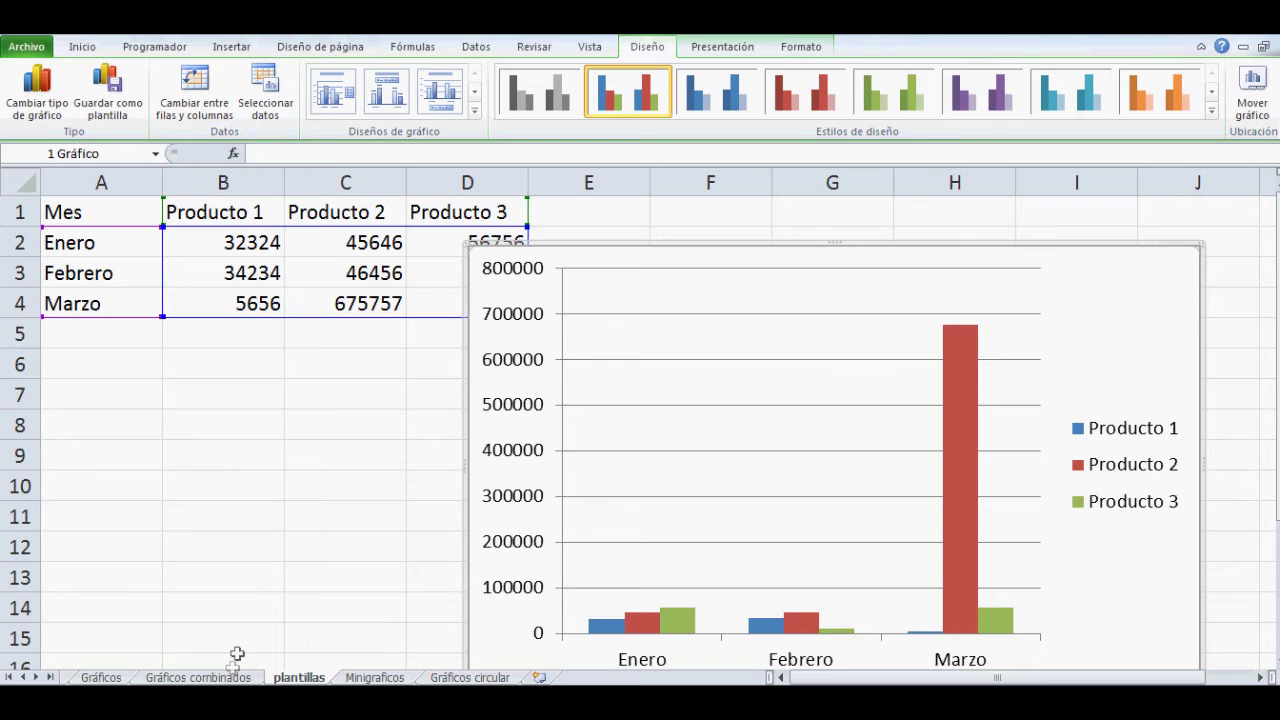
# Step: Compare the monthly product column charts on the Gráficos and plantillas sheets
pyautogui.click(101, 677)
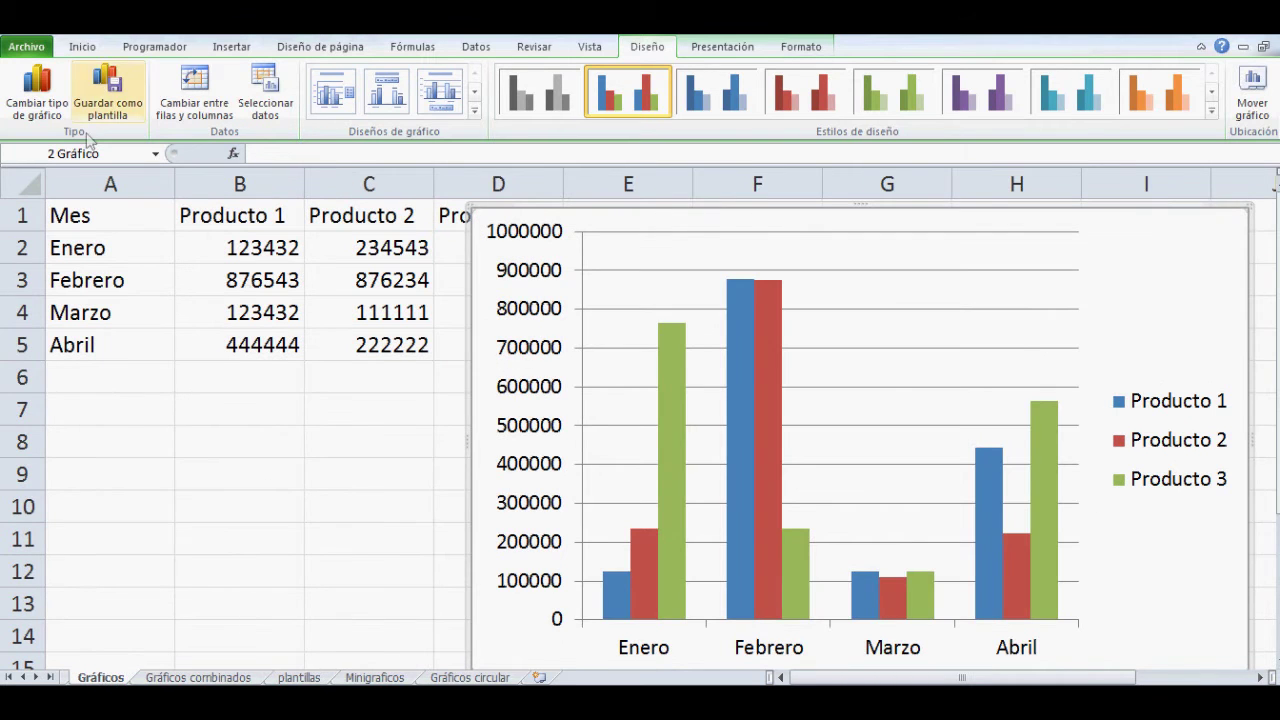
pyautogui.click(299, 677)
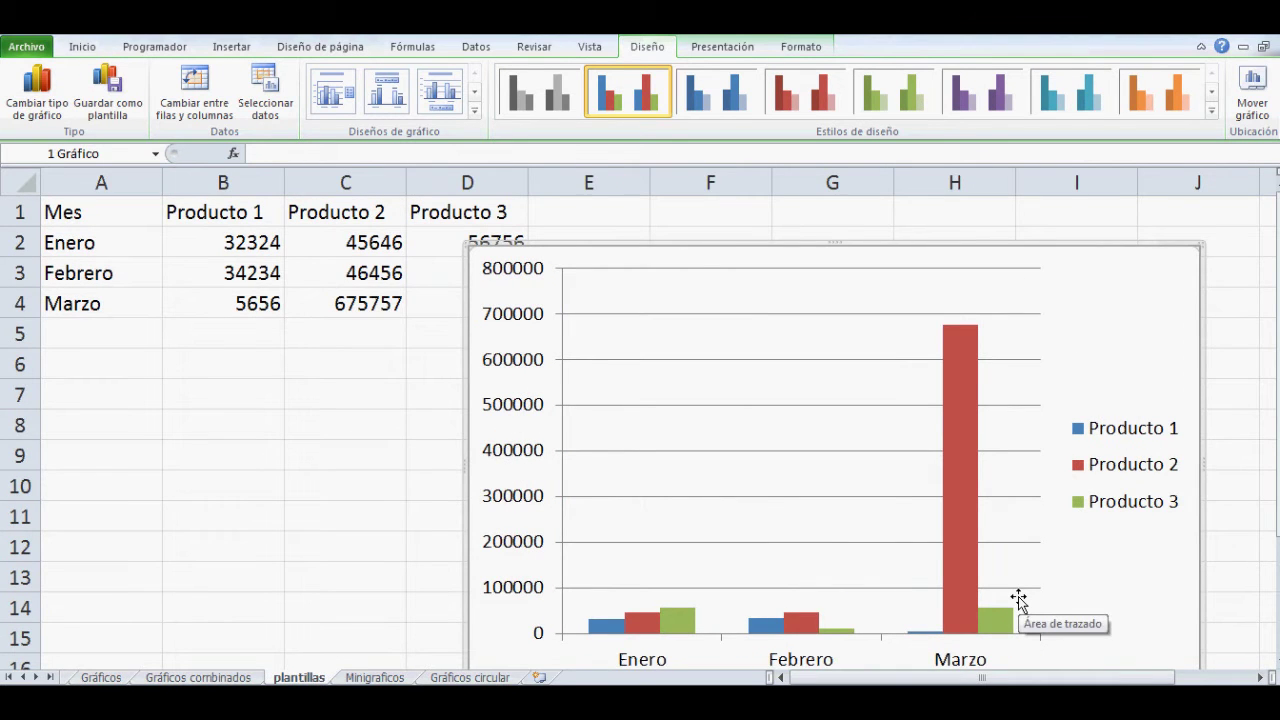
pyautogui.click(102, 677)
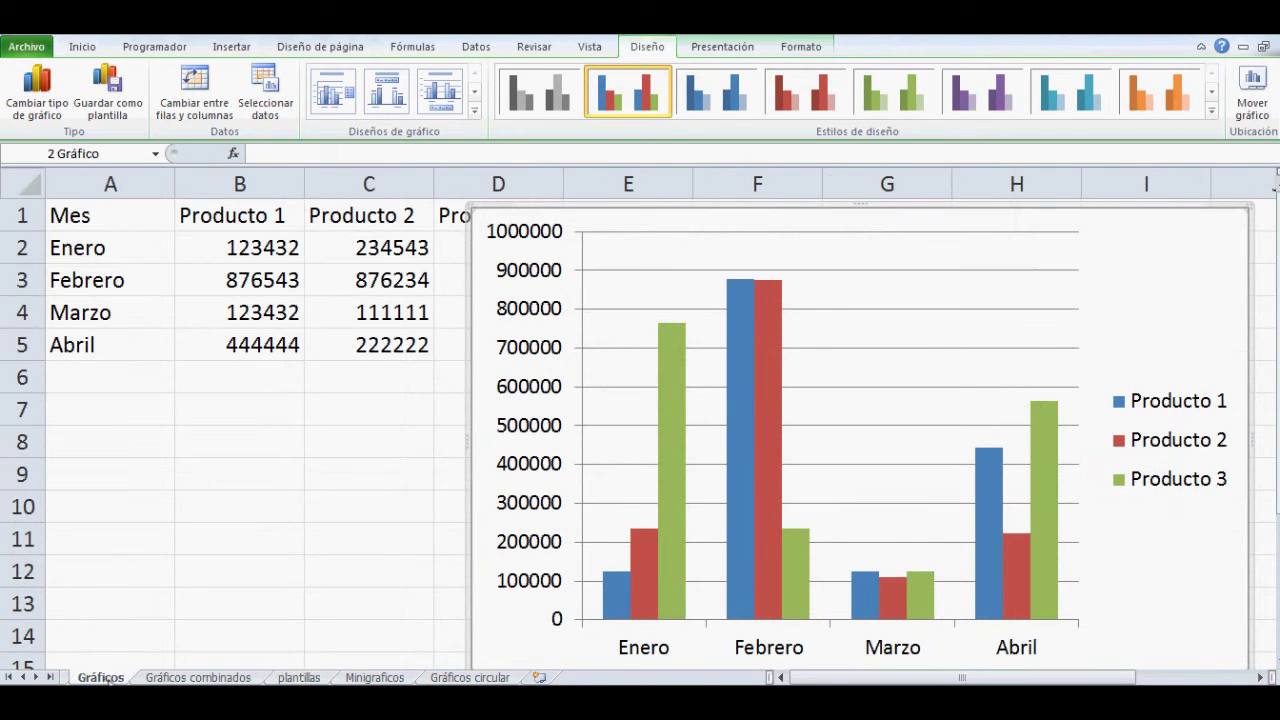
pyautogui.click(298, 677)
pyautogui.click(121, 679)
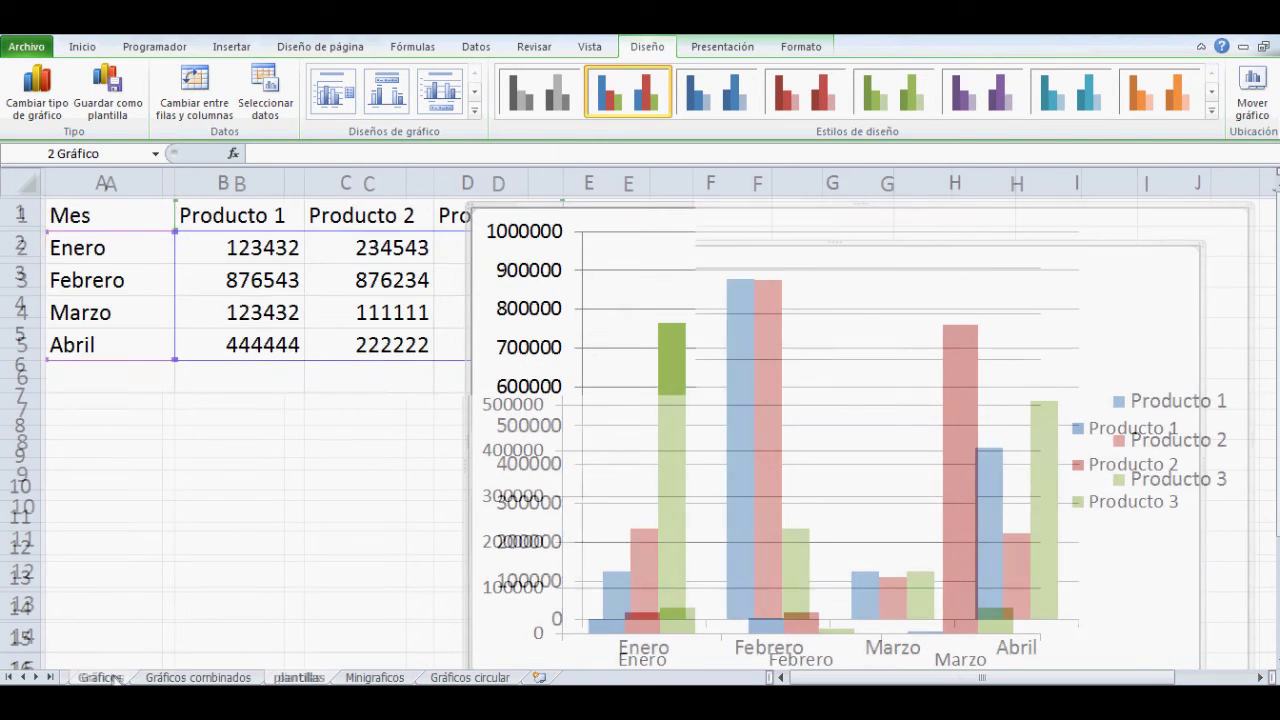
pyautogui.click(298, 678)
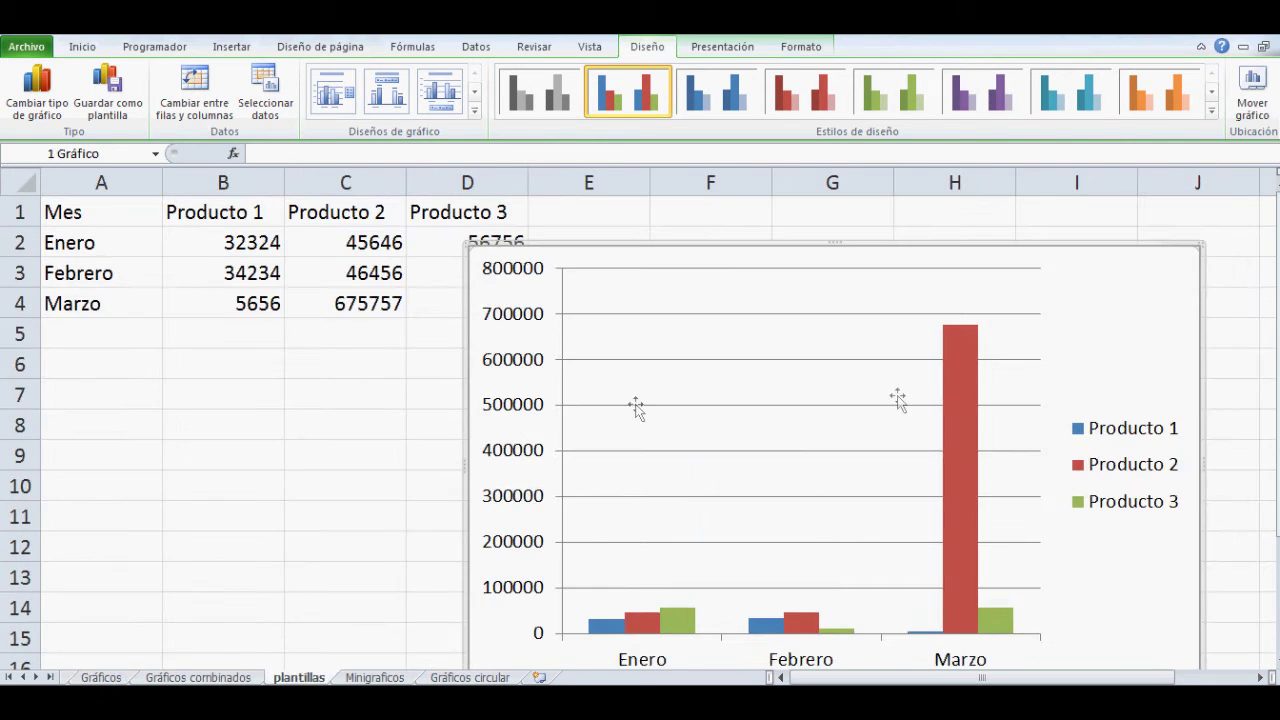
# Step: Move the plantillas chart beside the data table, starting around column E, and fill its chart area with blue
pyautogui.moveTo(924, 248); pyautogui.dragTo(957, 220)
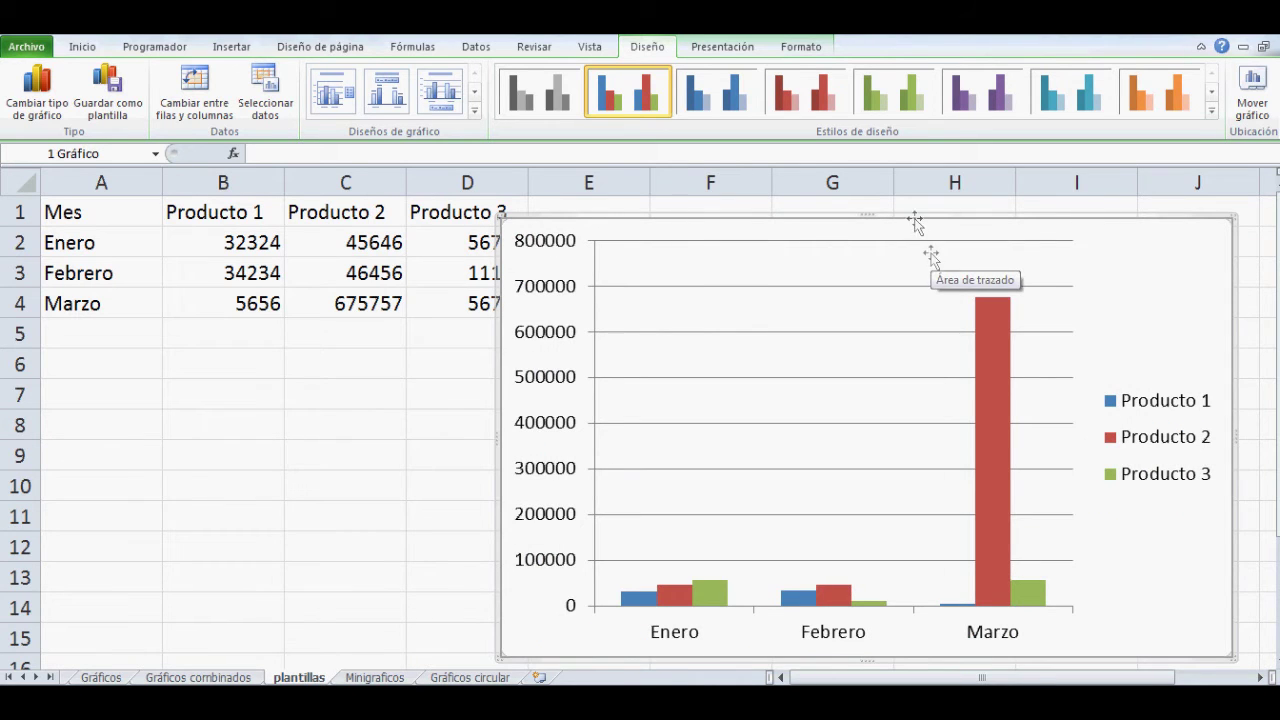
pyautogui.moveTo(907, 222); pyautogui.dragTo(927, 224)
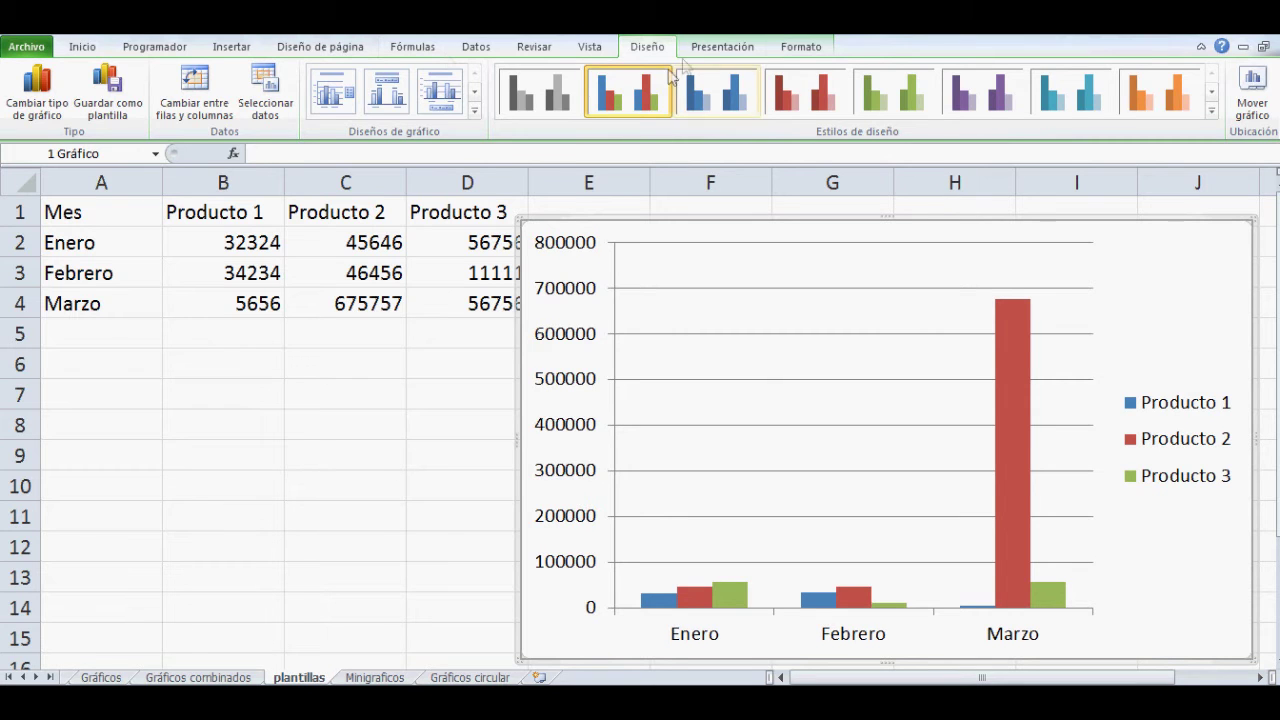
pyautogui.click(722, 46)
pyautogui.click(801, 46)
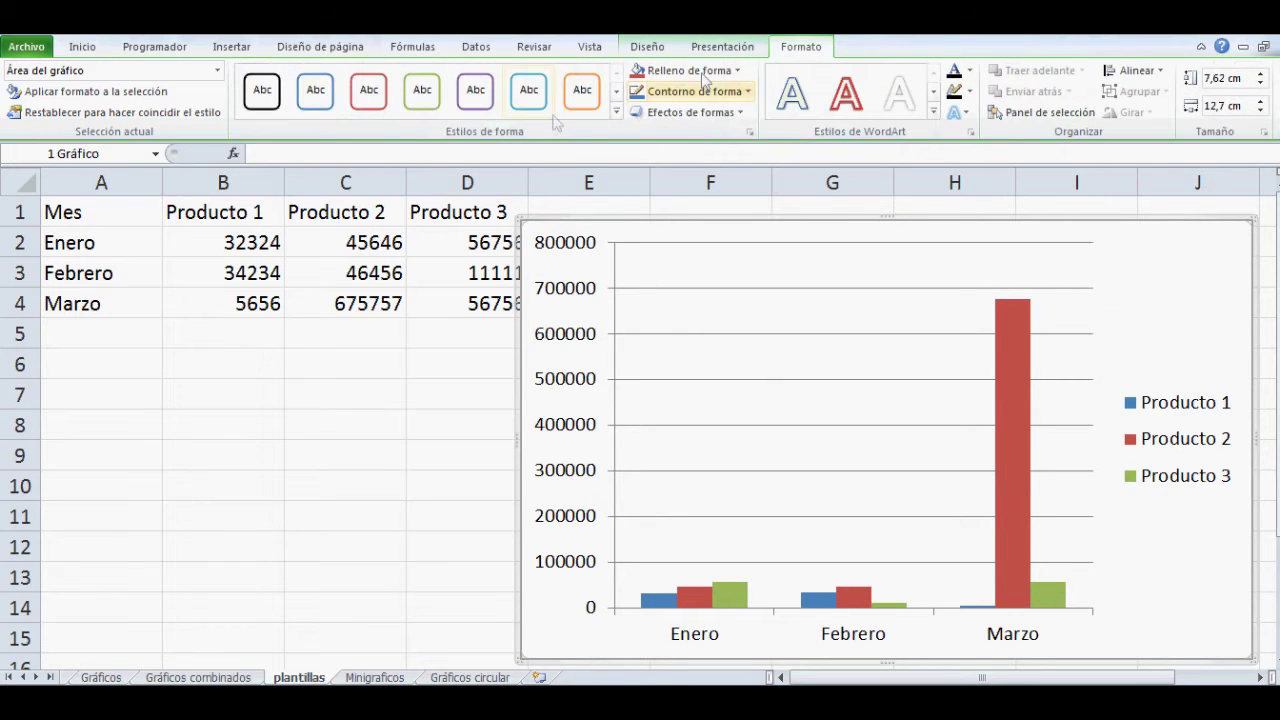
pyautogui.click(667, 72)
pyautogui.click(701, 131)
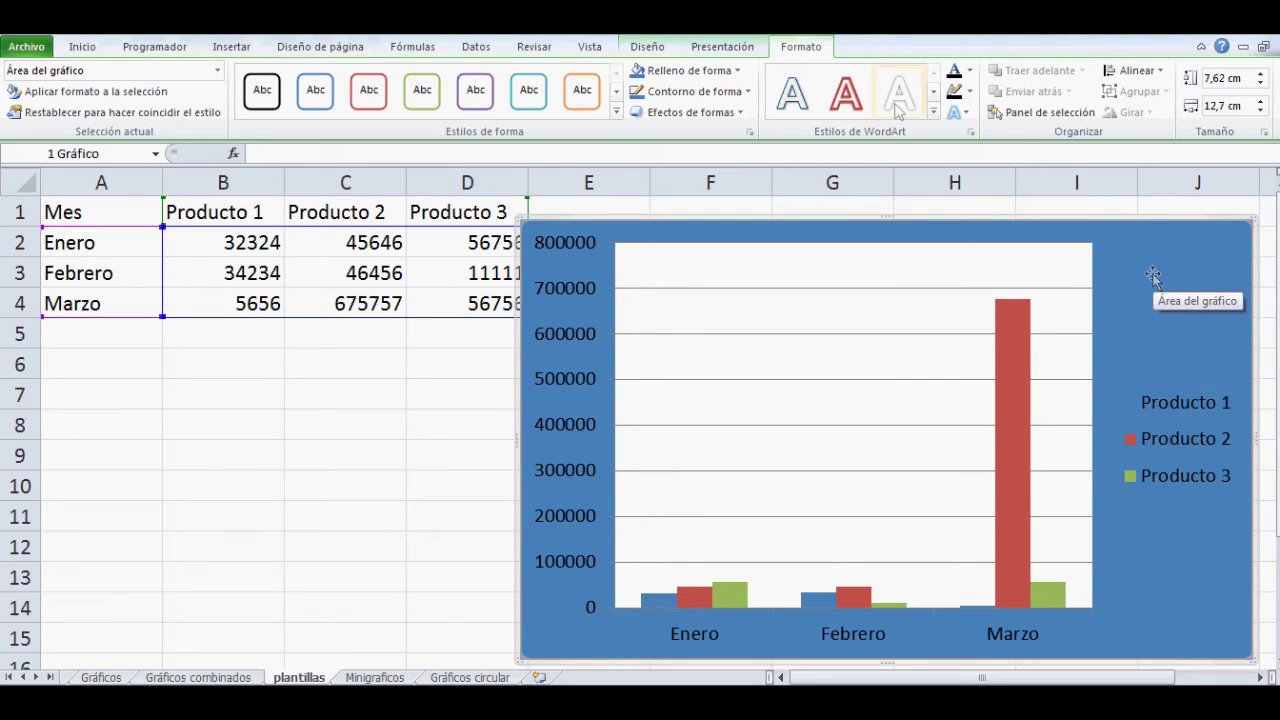
pyautogui.click(647, 46)
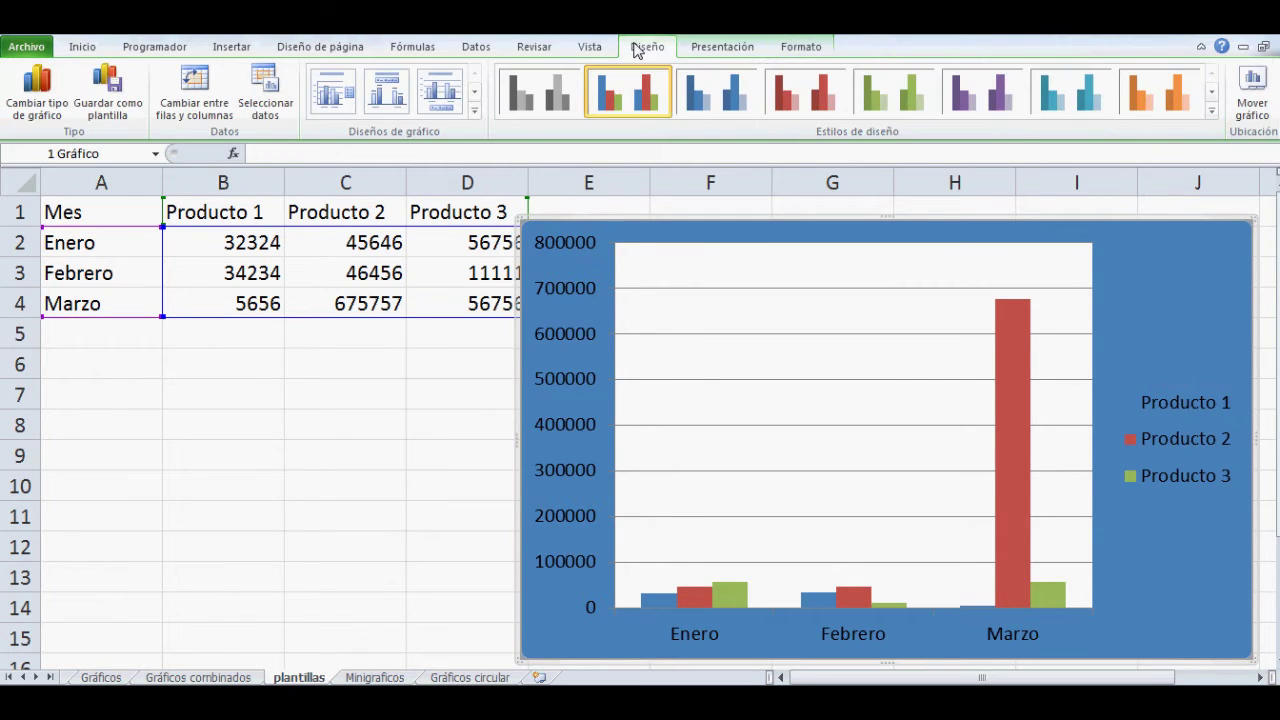
pyautogui.click(110, 100)
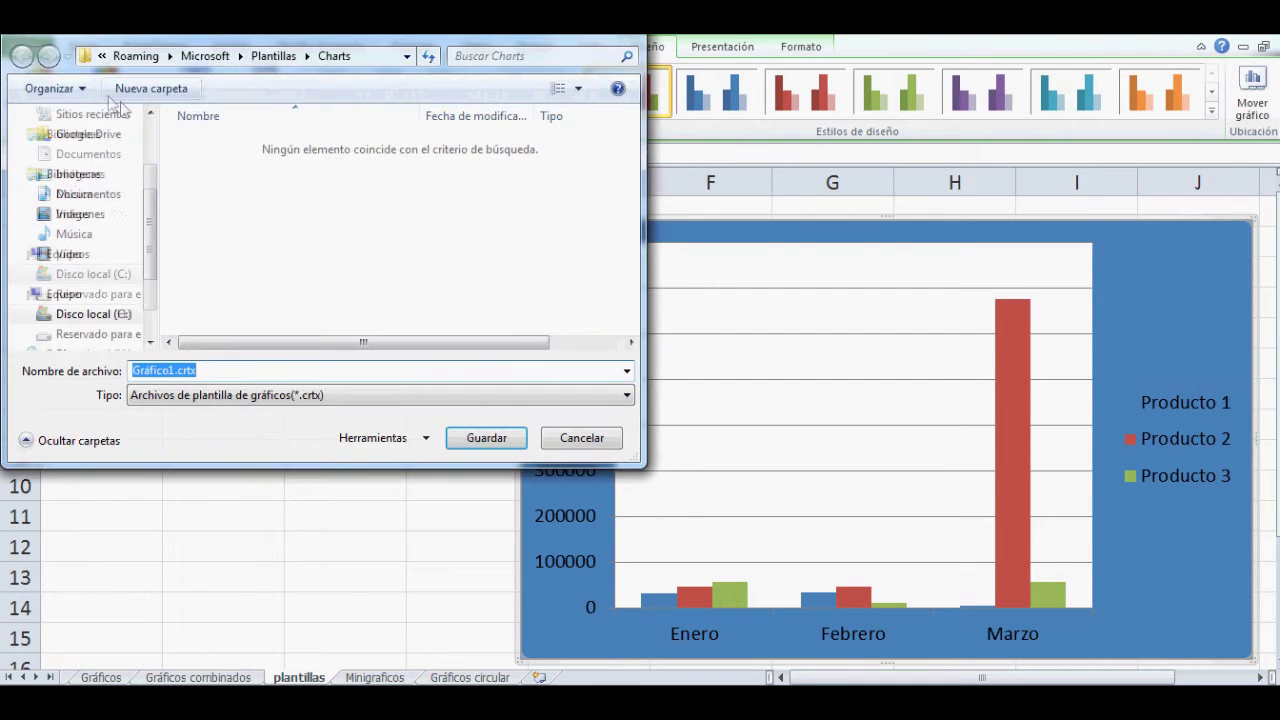
pyautogui.click(563, 438)
pyautogui.rightClick(741, 323)
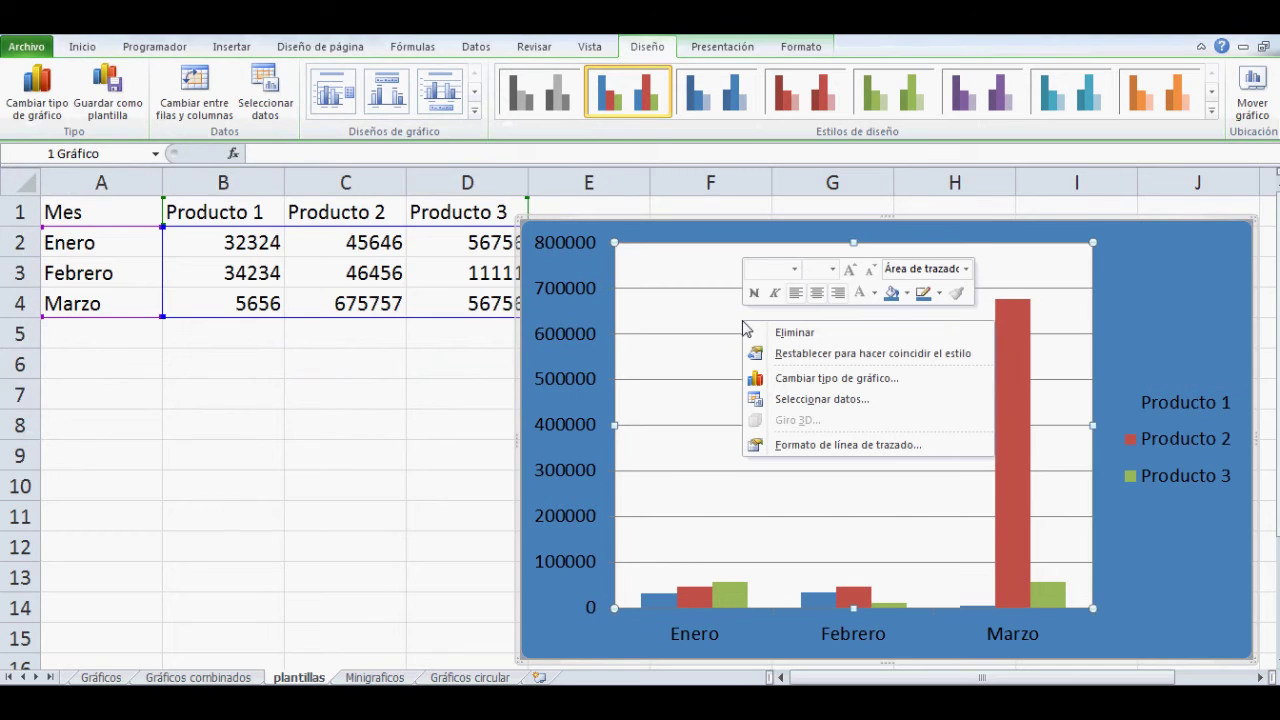
pyautogui.rightClick(1180, 296)
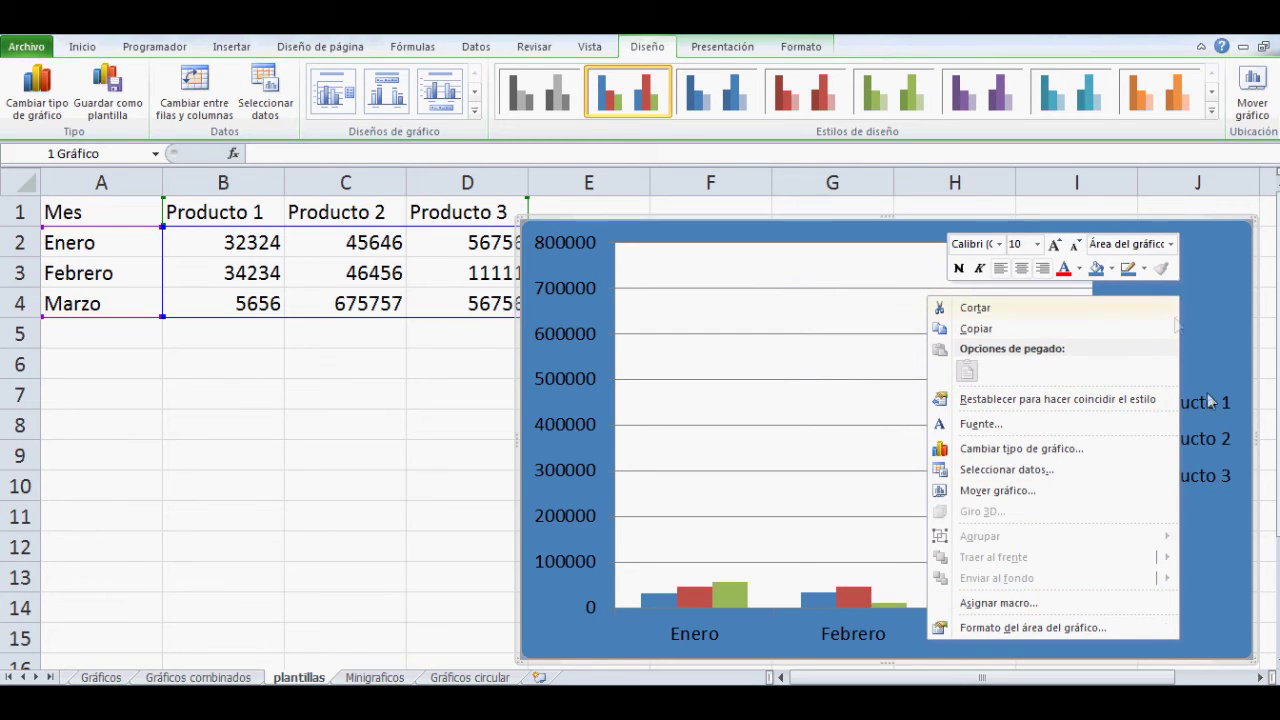
pyautogui.click(1197, 222)
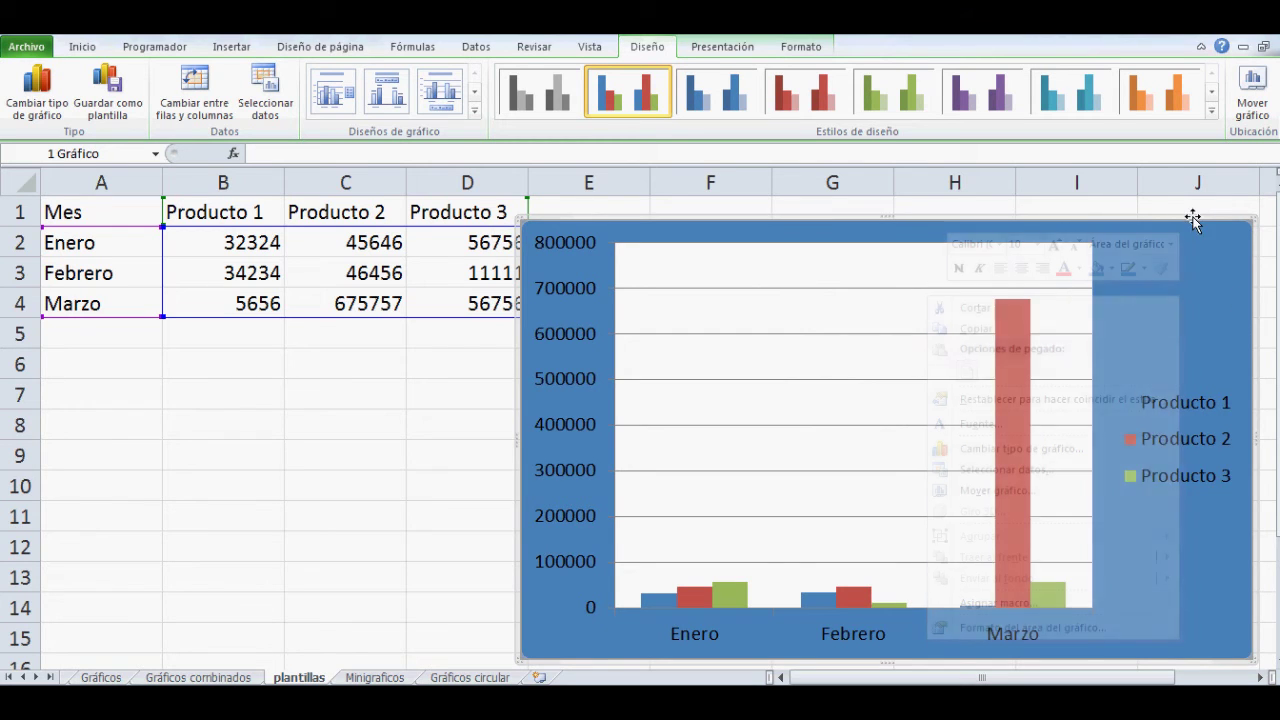
# Step: Save the blue chart as a .crtx chart template in the Charts folder, replacing the suggested file name
pyautogui.click(117, 90)
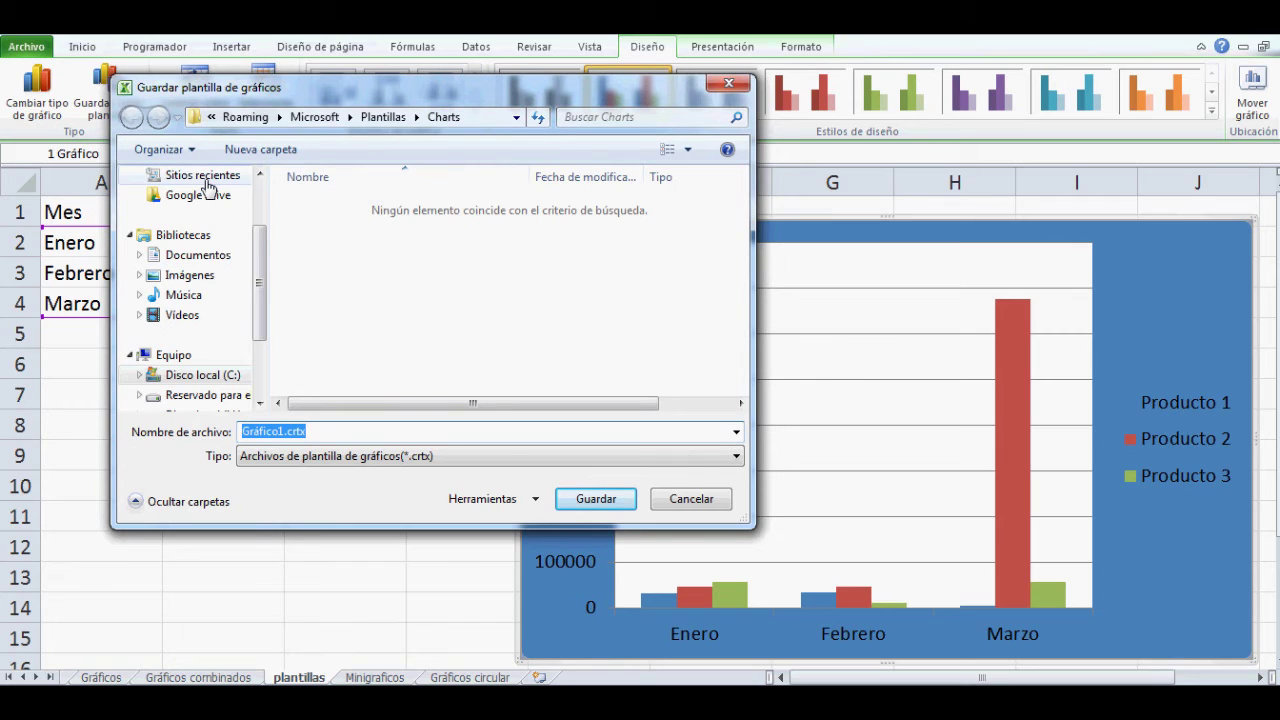
pyautogui.moveTo(283, 431); pyautogui.dragTo(277, 431)
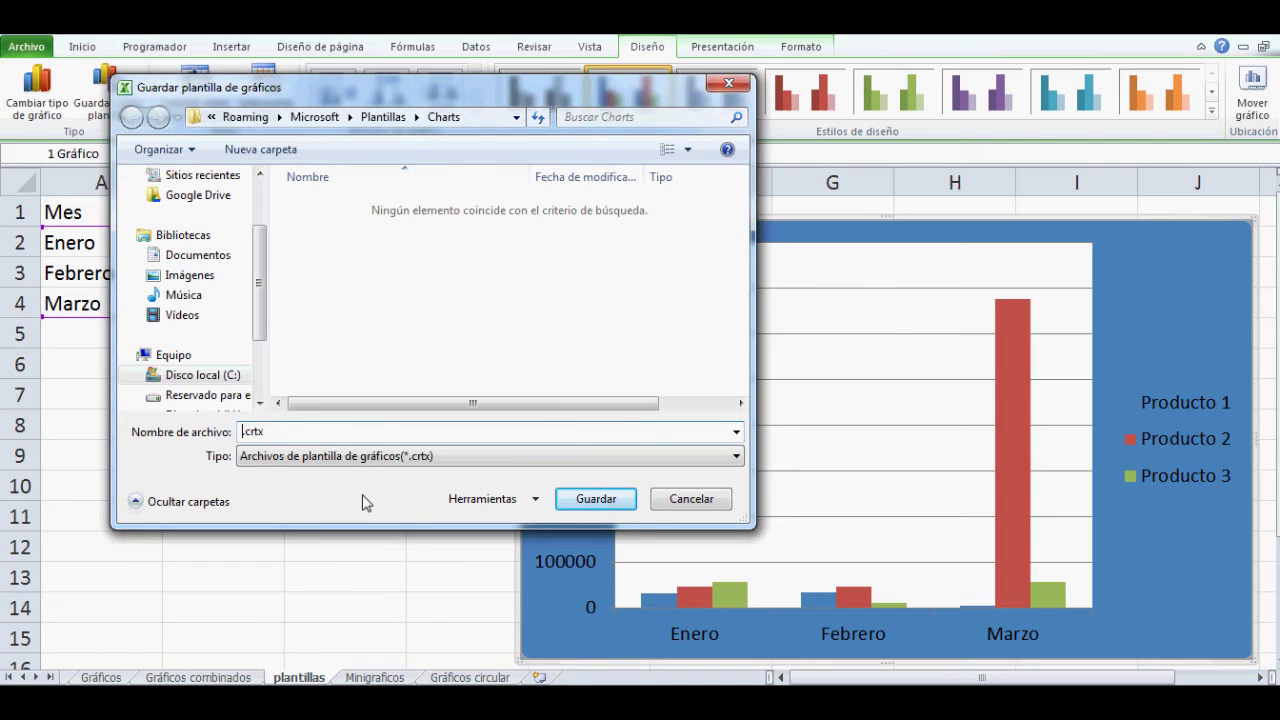
pyautogui.click(576, 501)
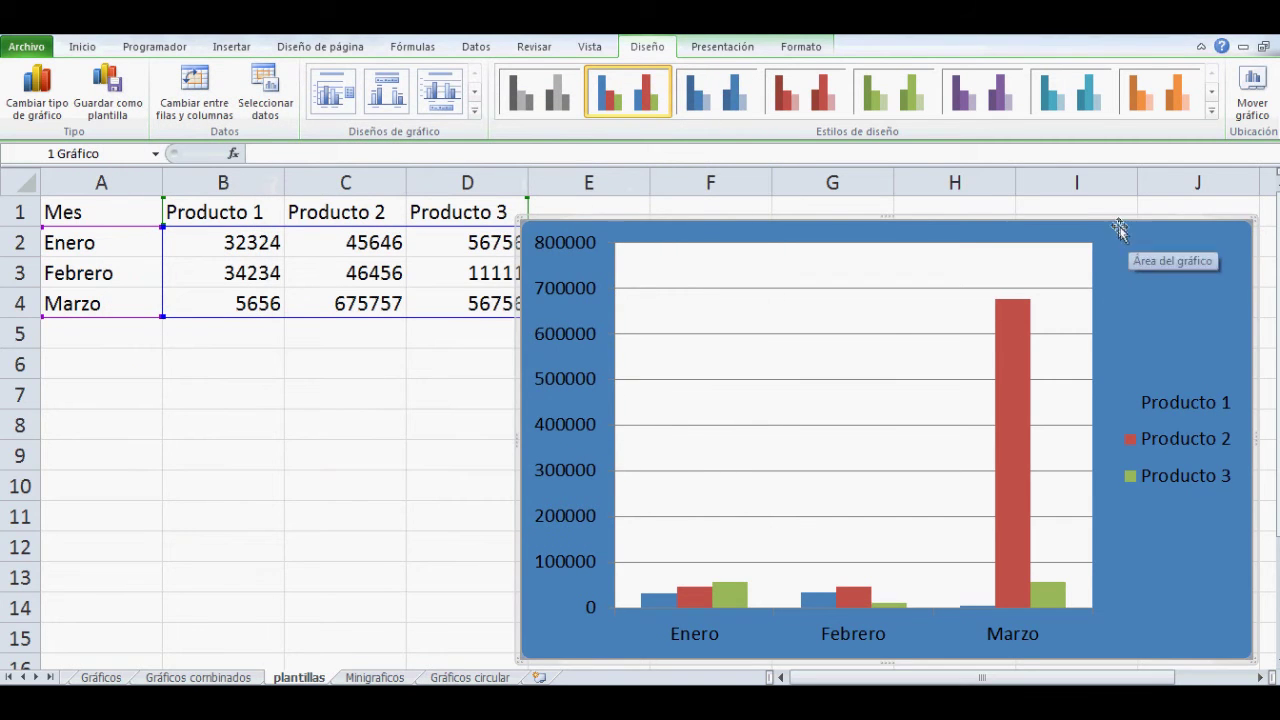
# Step: Delete the blue chart and insert a new 2-D clustered column chart of A1:D4, placed beside the data table
pyautogui.press('Delete')
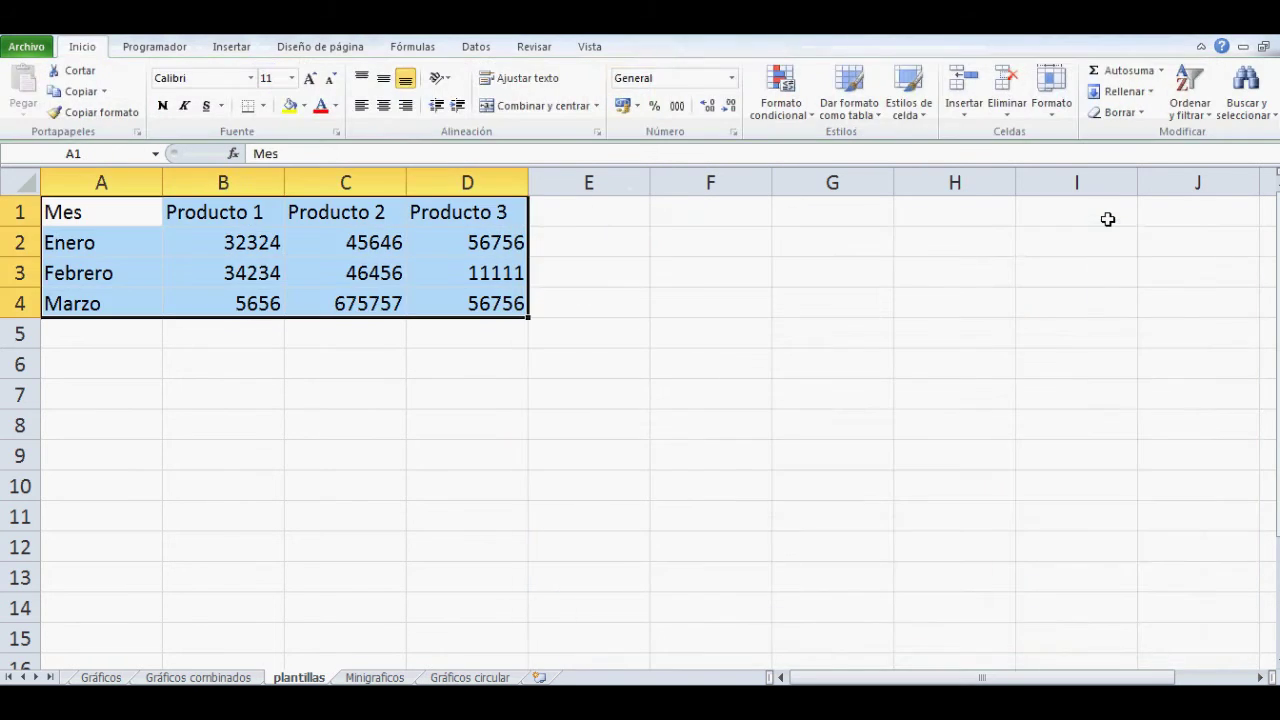
pyautogui.click(232, 47)
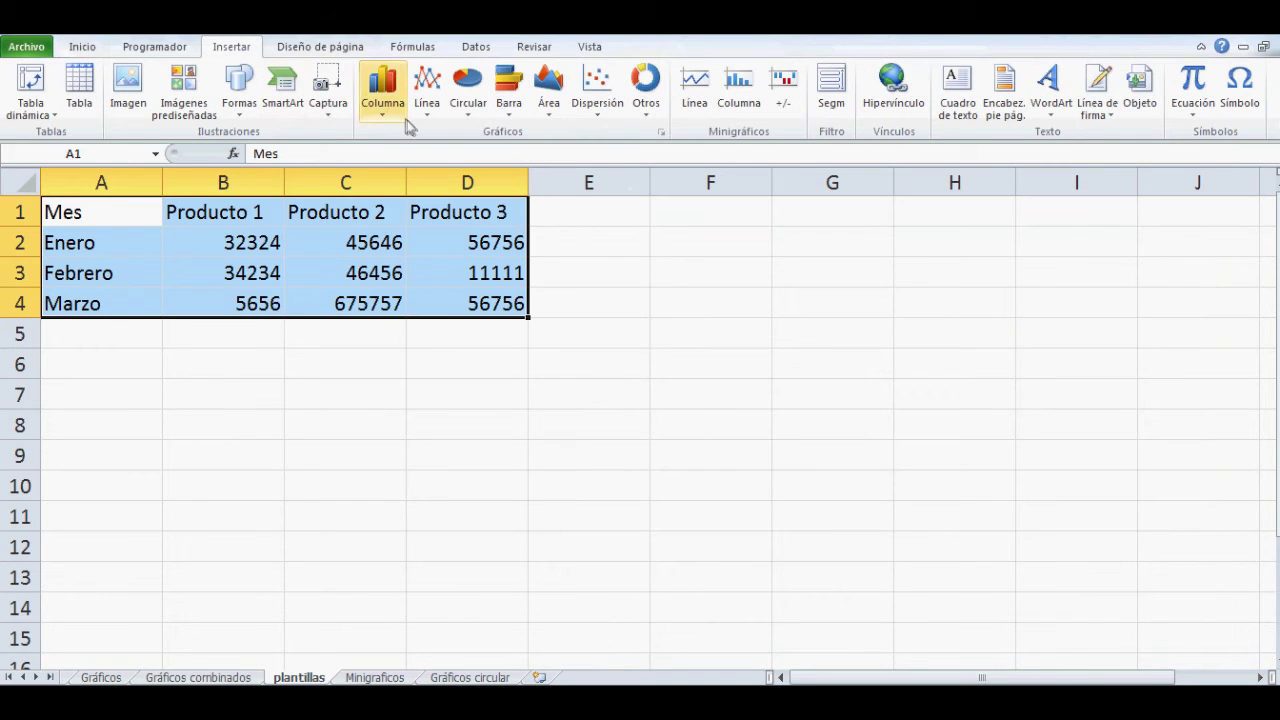
pyautogui.click(388, 100)
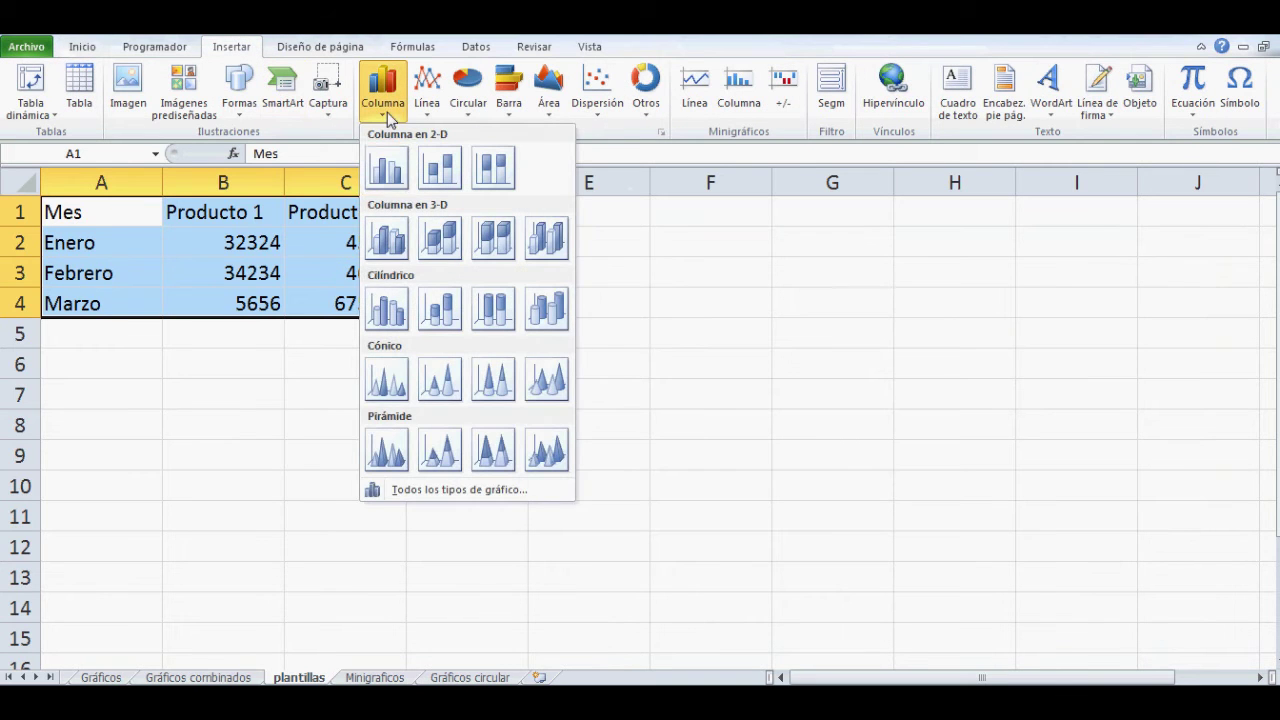
pyautogui.click(388, 172)
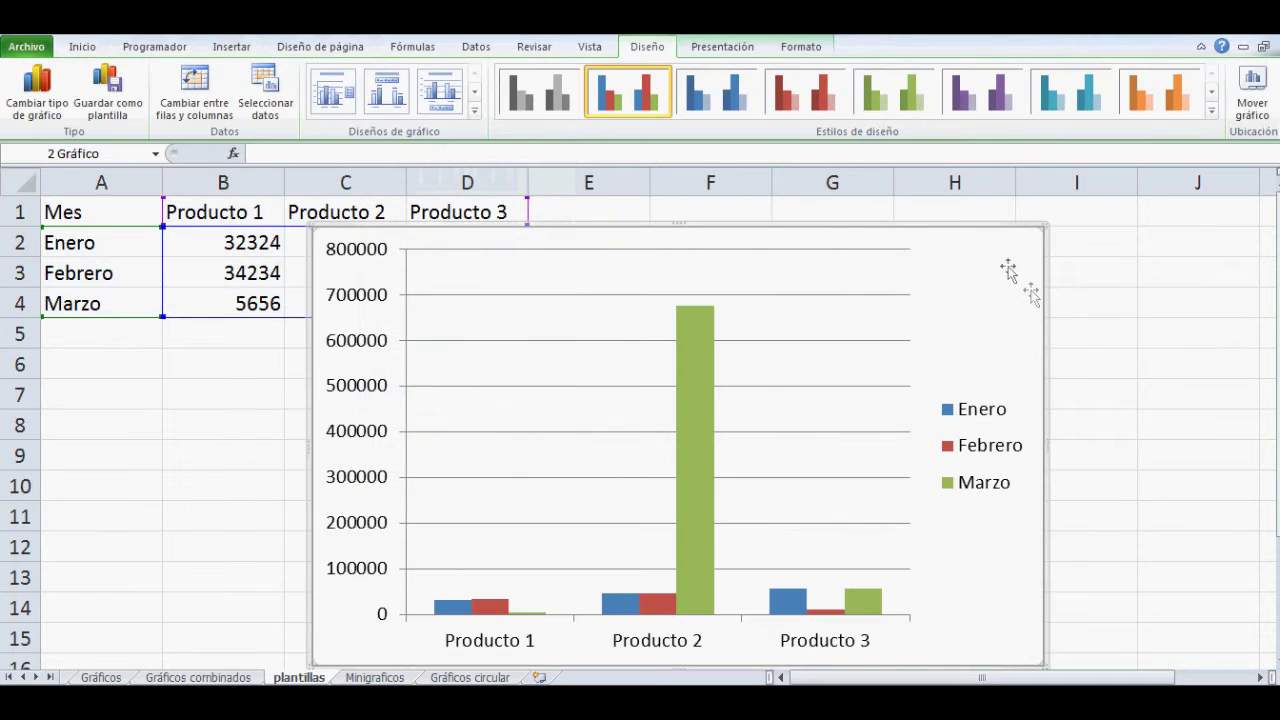
pyautogui.moveTo(920, 234); pyautogui.dragTo(1060, 206)
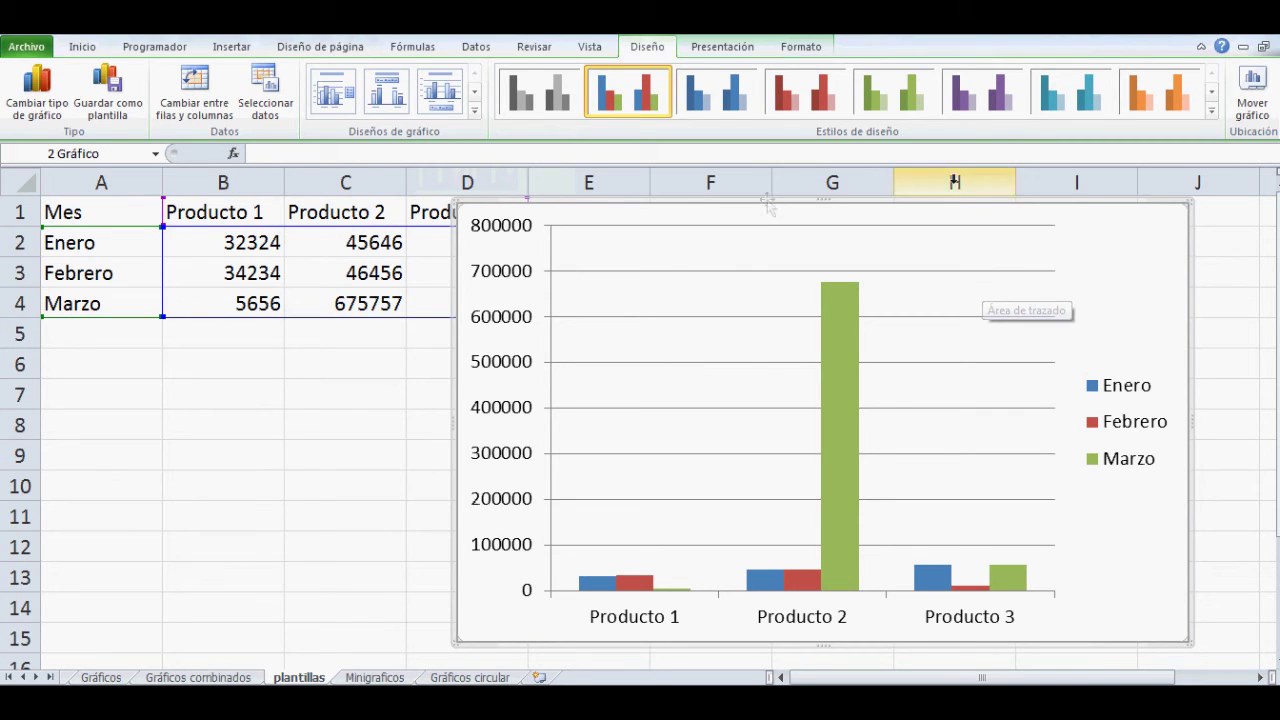
# Step: Apply the saved chart template from Mis plantillas to the new column chart
pyautogui.click(36, 108)
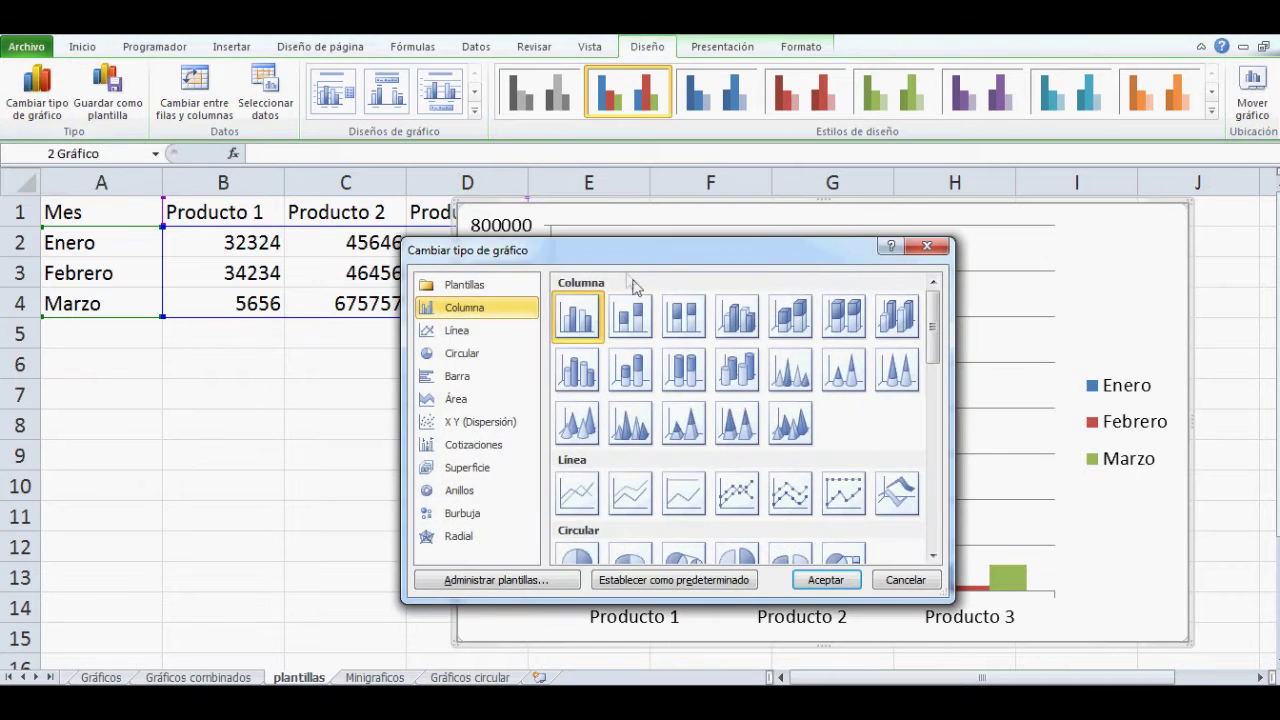
pyautogui.moveTo(615, 267); pyautogui.dragTo(473, 382)
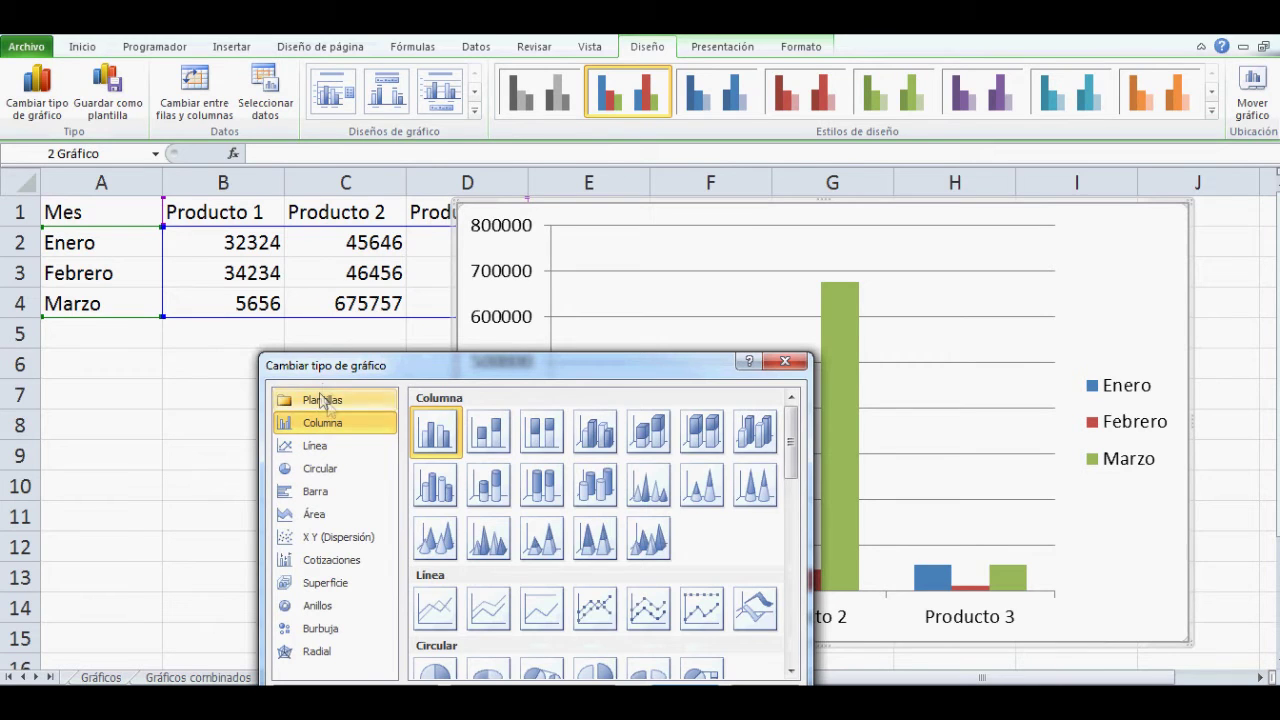
pyautogui.click(323, 401)
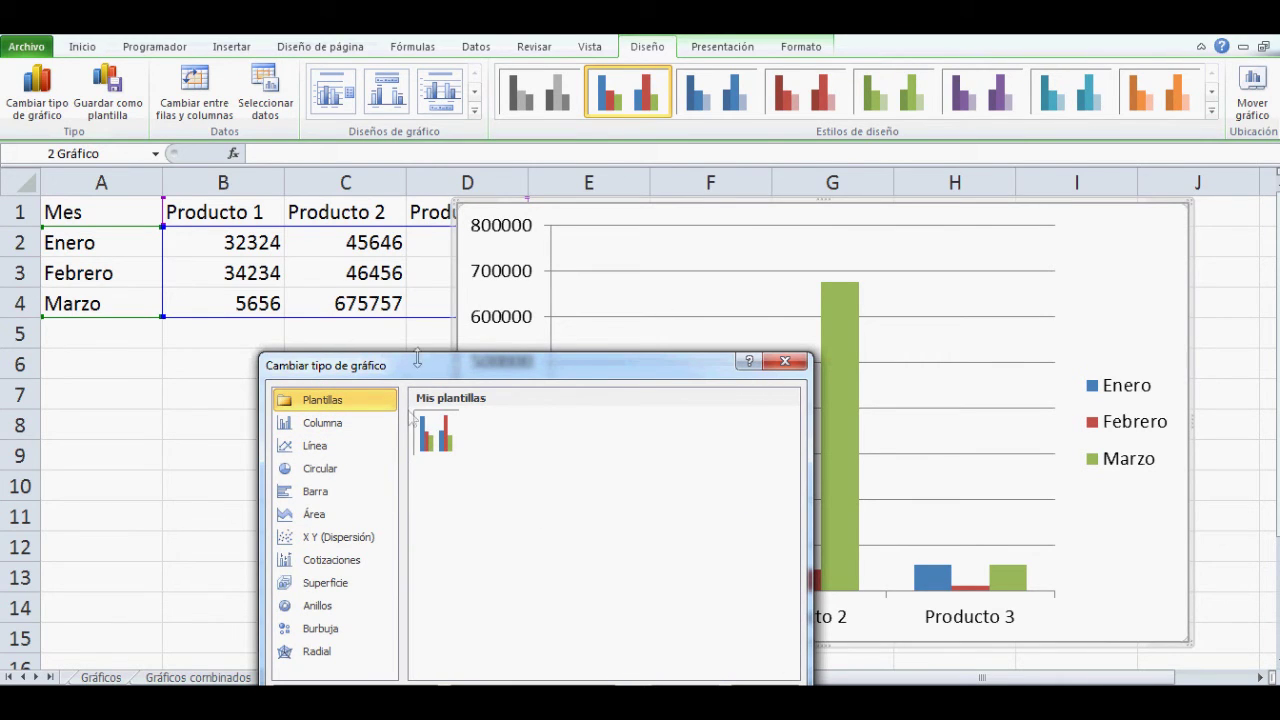
pyautogui.click(436, 432)
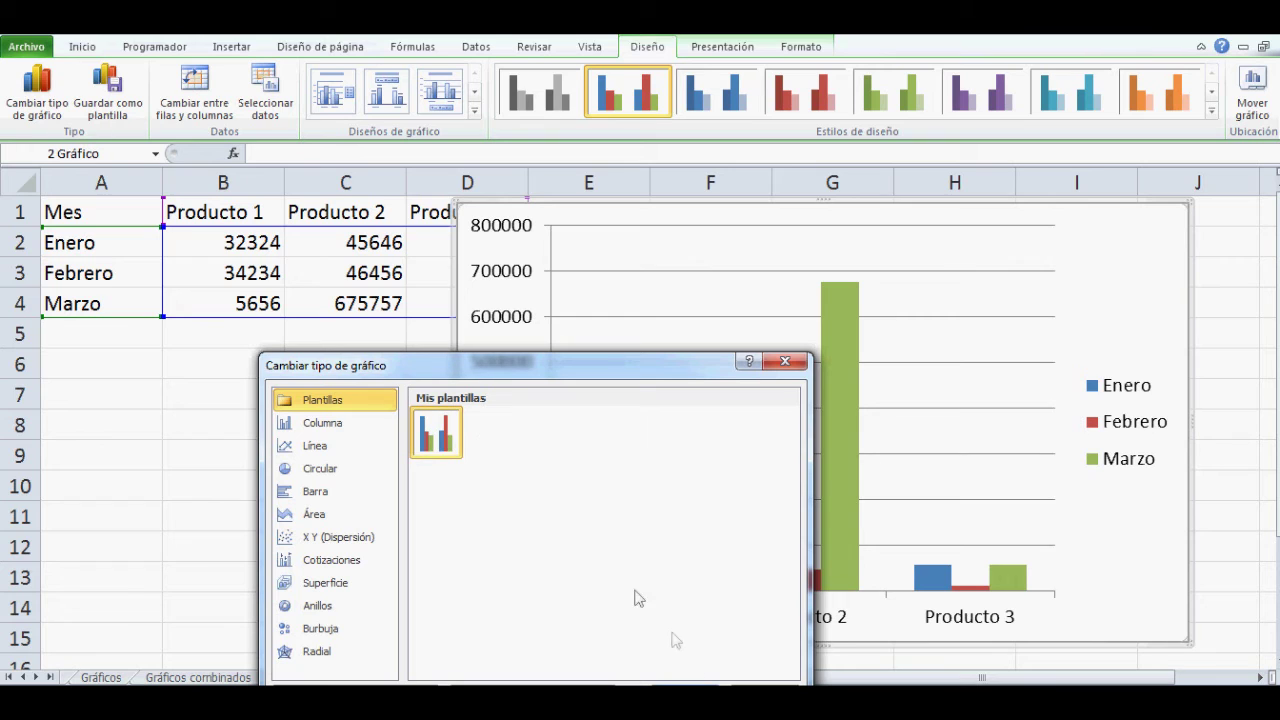
pyautogui.doubleClick(445, 428)
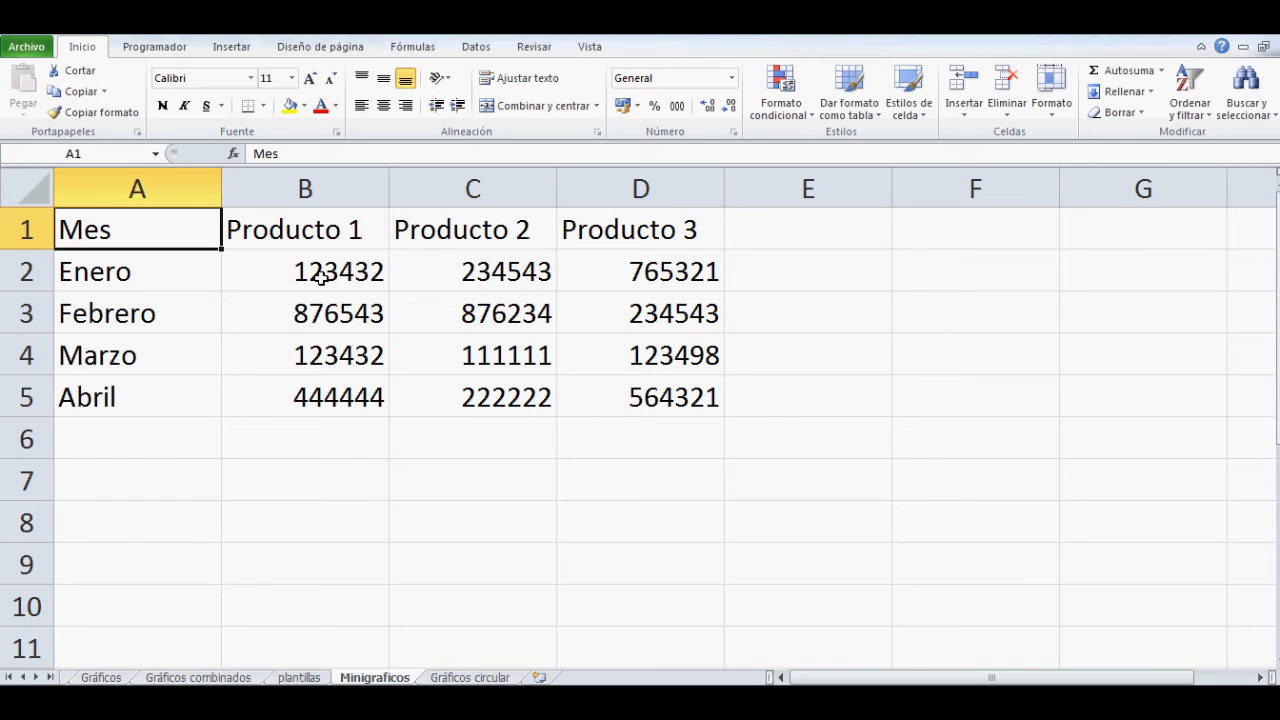
# Step: Insert a column sparkline in cell E2 of the Minigraficos sheet, using B2:D2 as its data range
pyautogui.moveTo(321, 279); pyautogui.dragTo(594, 283)
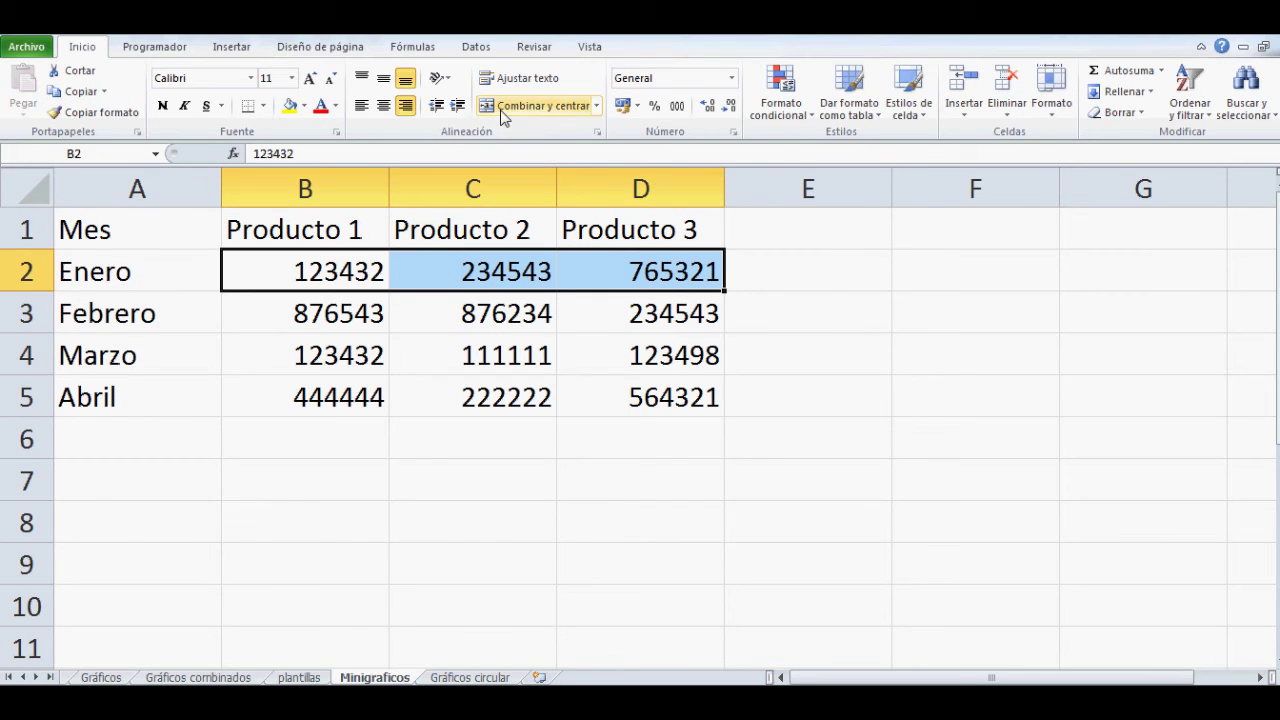
pyautogui.click(231, 46)
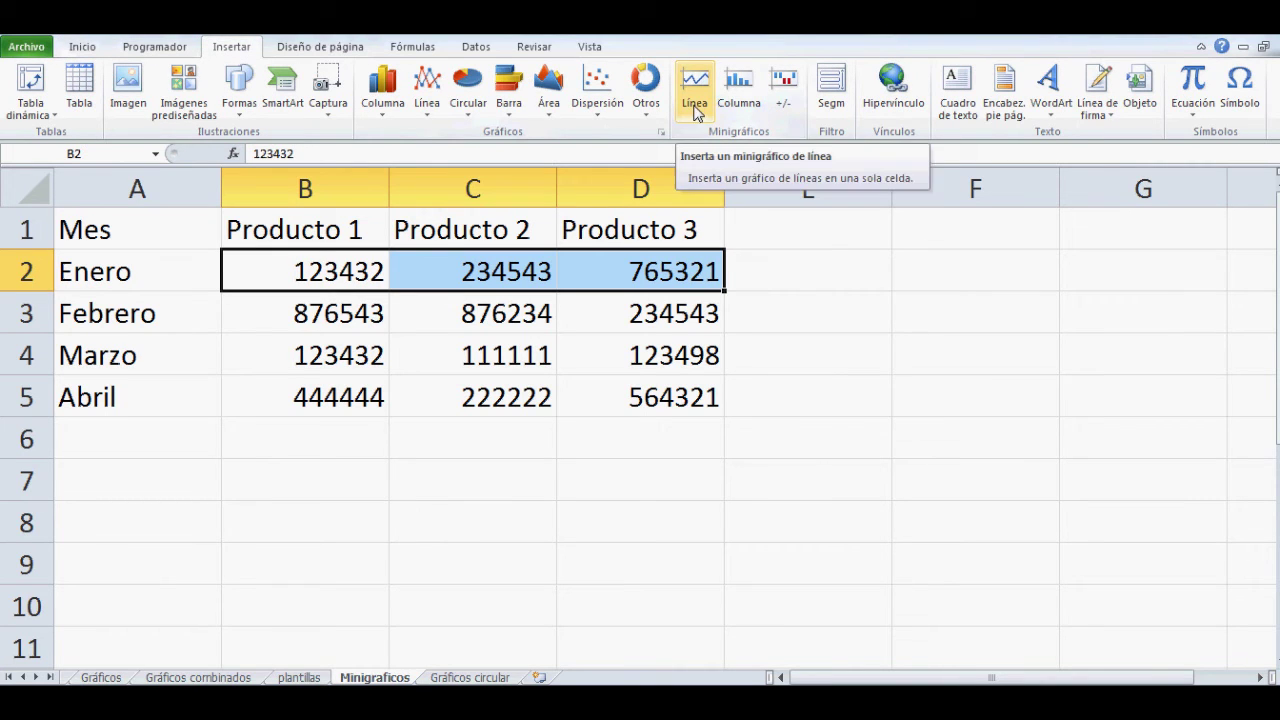
pyautogui.click(811, 270)
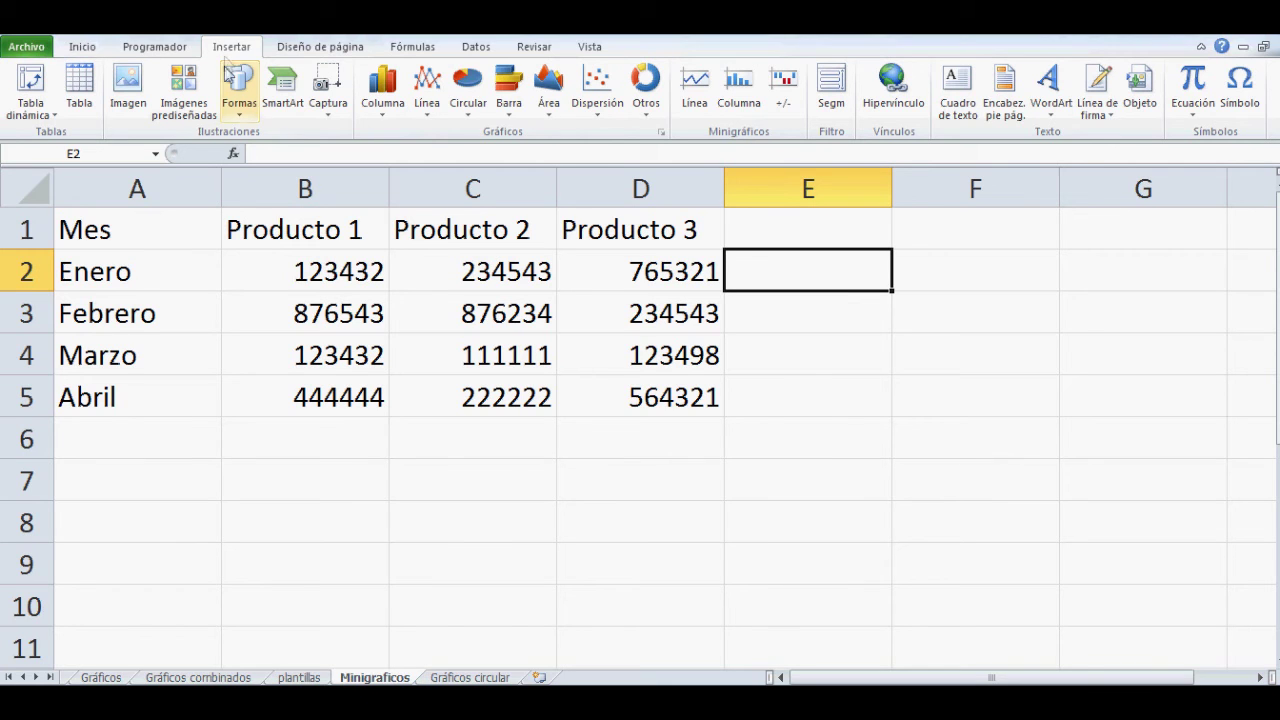
pyautogui.click(737, 95)
pyautogui.moveTo(351, 381); pyautogui.dragTo(988, 354)
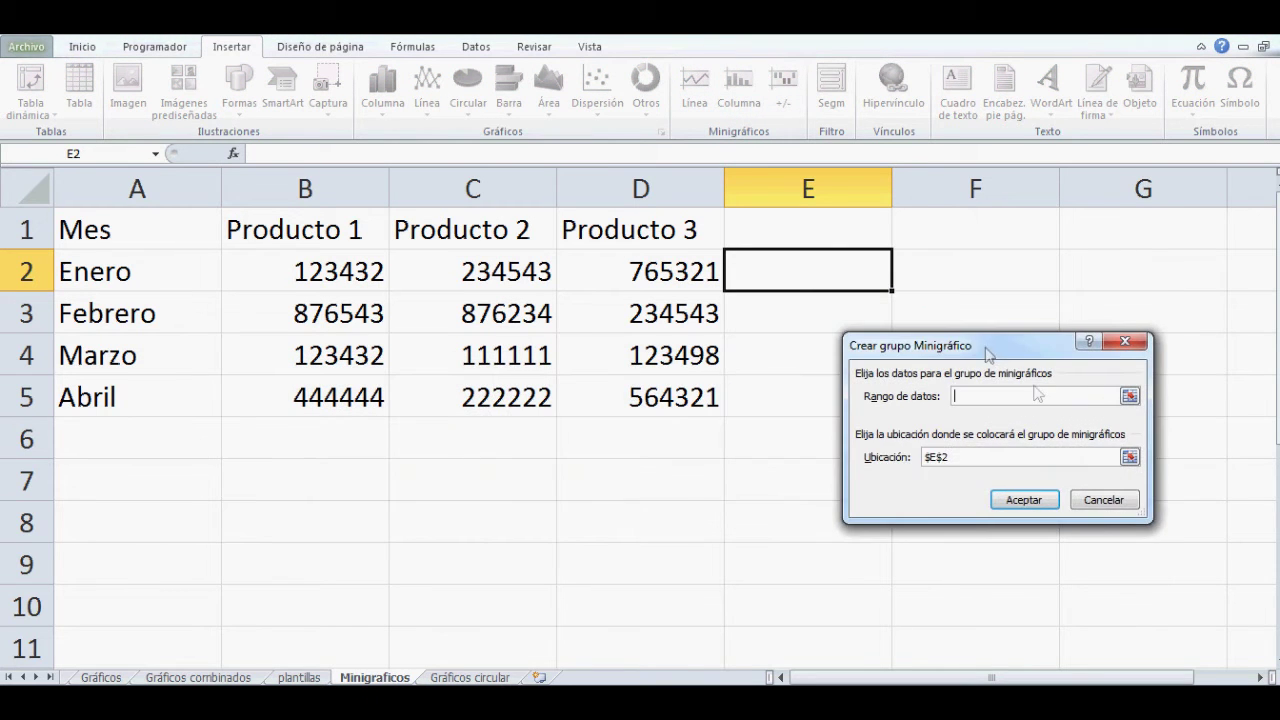
pyautogui.click(1129, 396)
pyautogui.moveTo(320, 268); pyautogui.dragTo(655, 265)
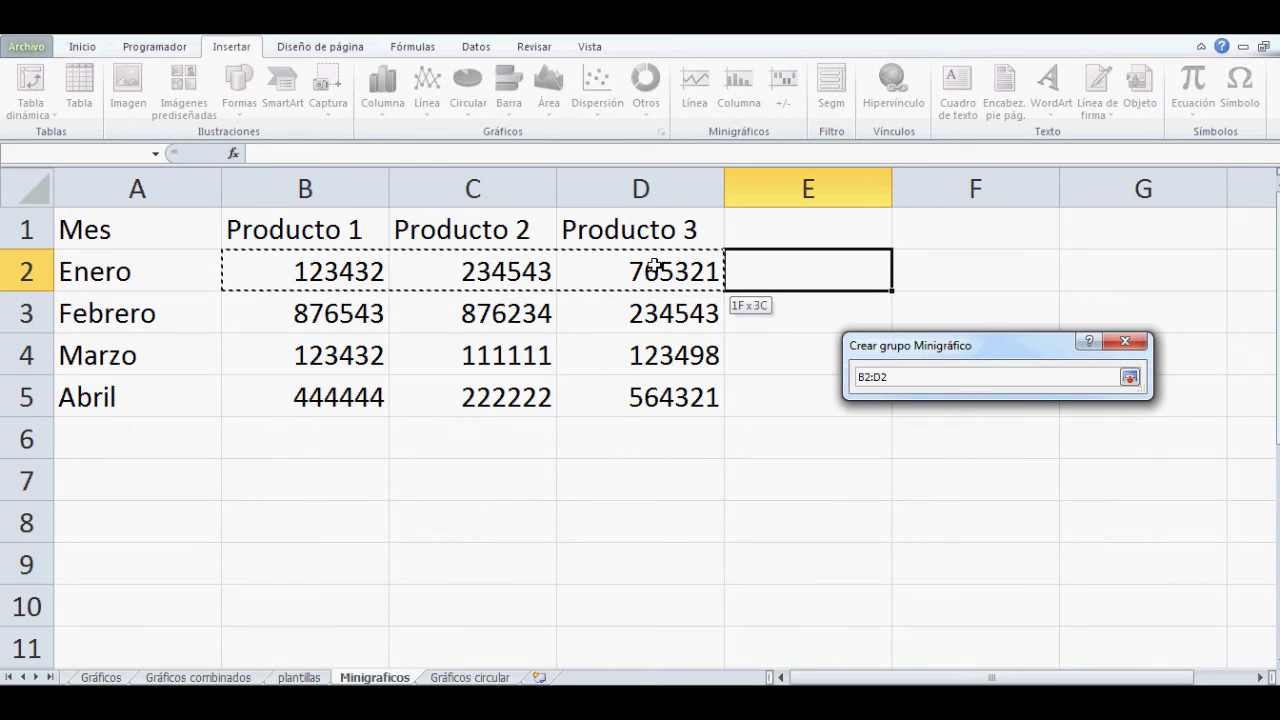
pyautogui.click(1129, 377)
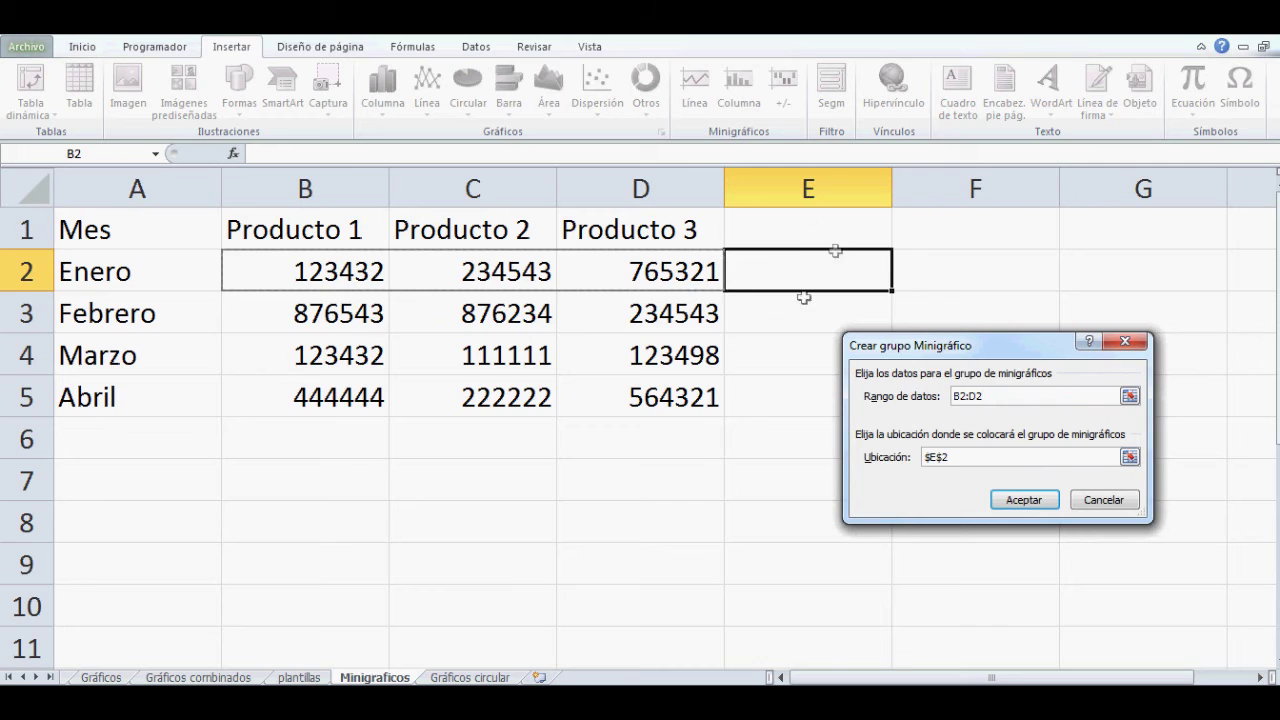
pyautogui.click(1010, 502)
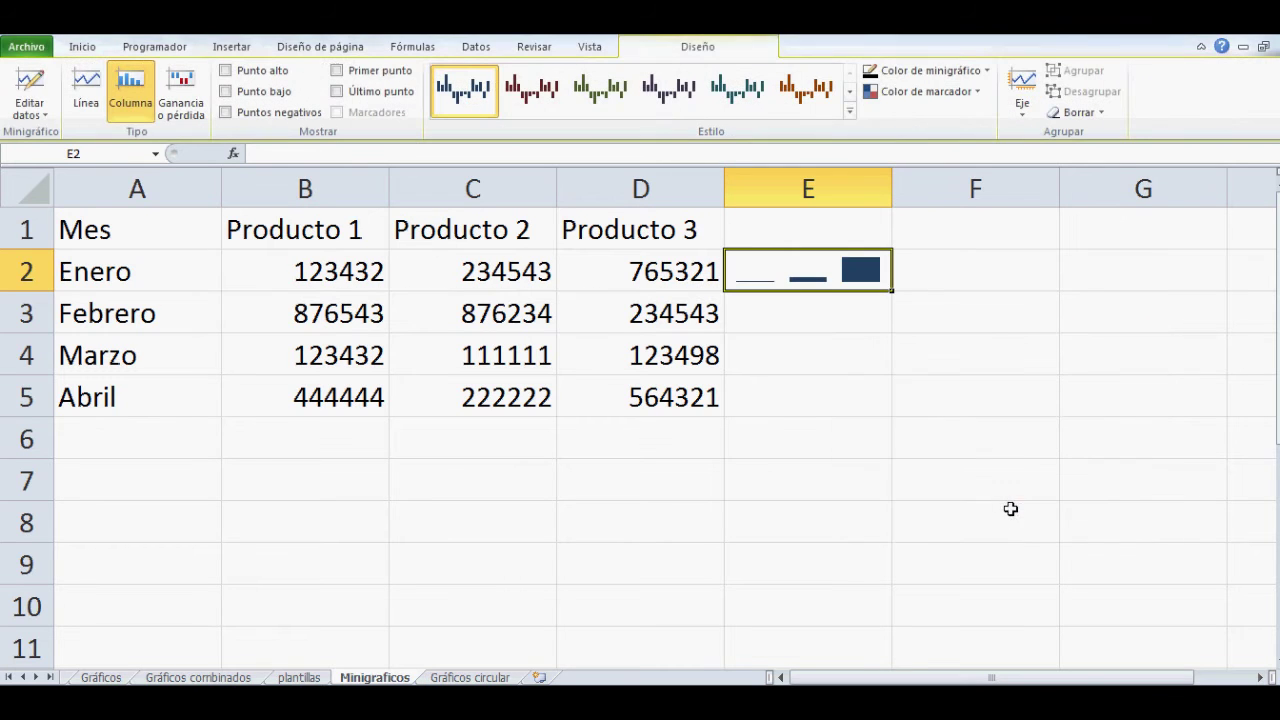
# Step: Fill the column sparkline down through E5 and apply the green sparkline style to the group
pyautogui.moveTo(893, 297); pyautogui.dragTo(893, 420)
pyautogui.click(806, 286)
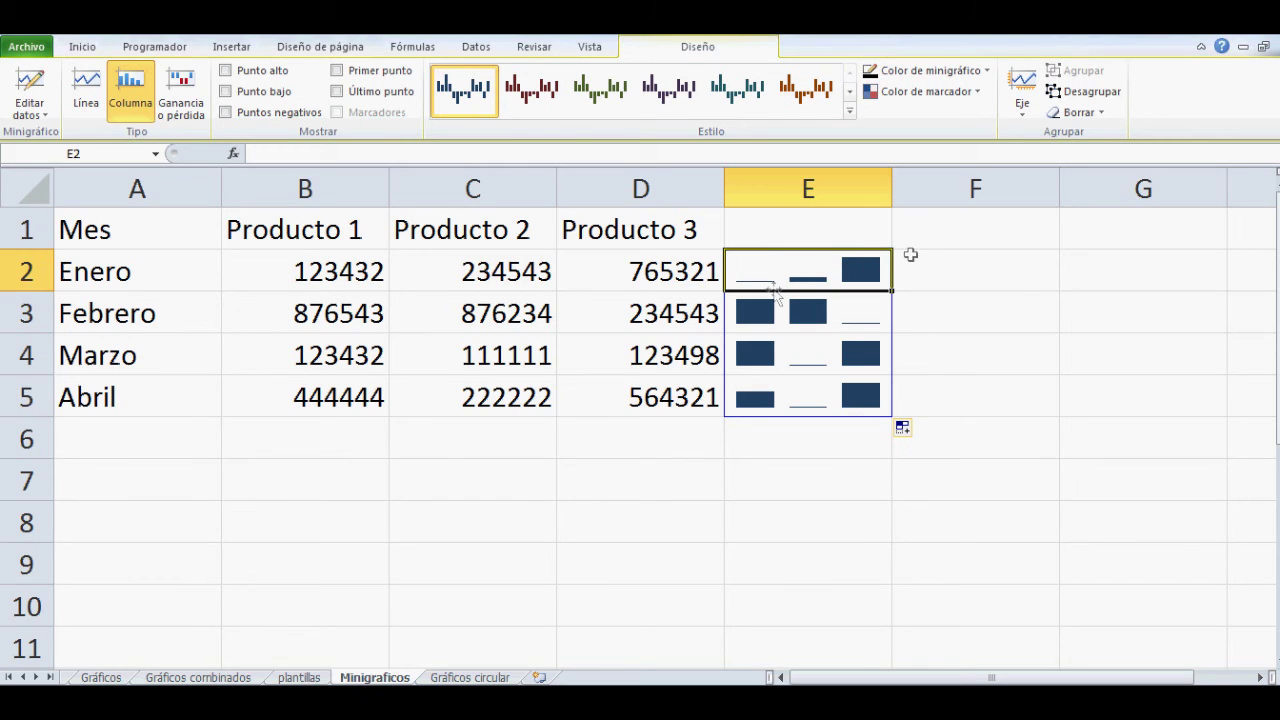
pyautogui.click(600, 88)
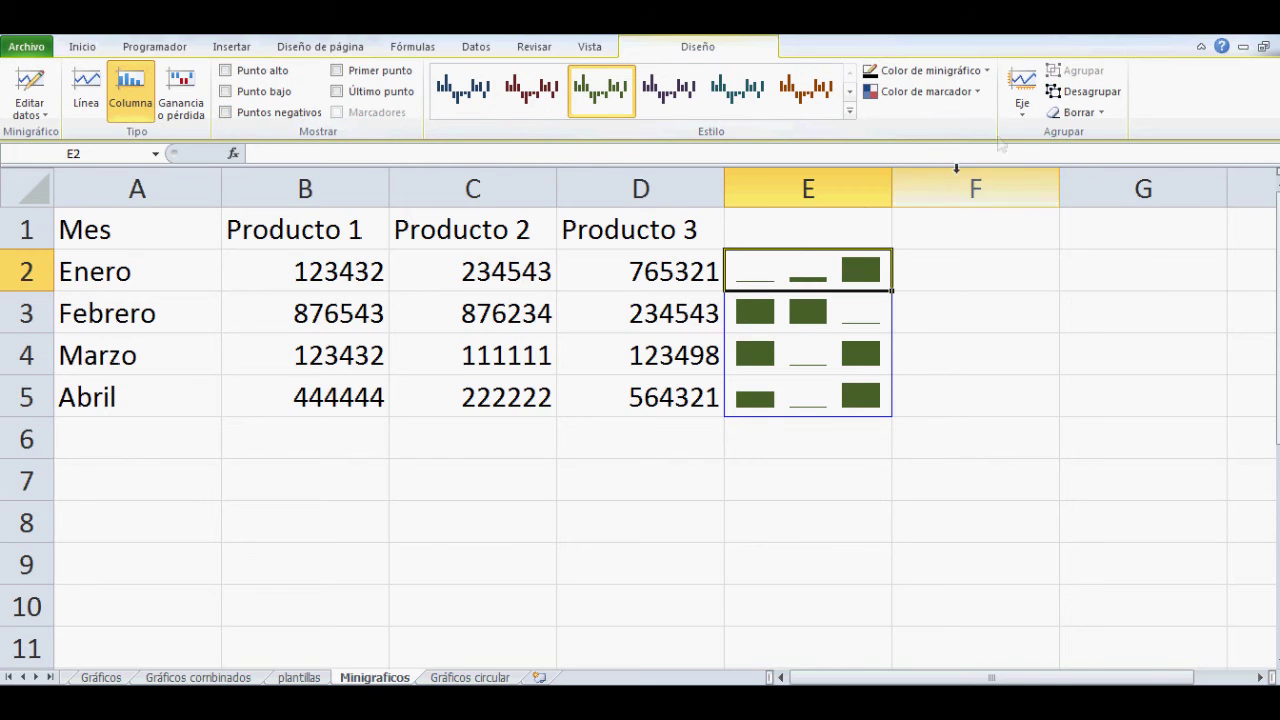
# Step: Examine the sparkline axis and data-editing options, and compare each month's sparkline in E2:E5 with its product values
pyautogui.click(1022, 110)
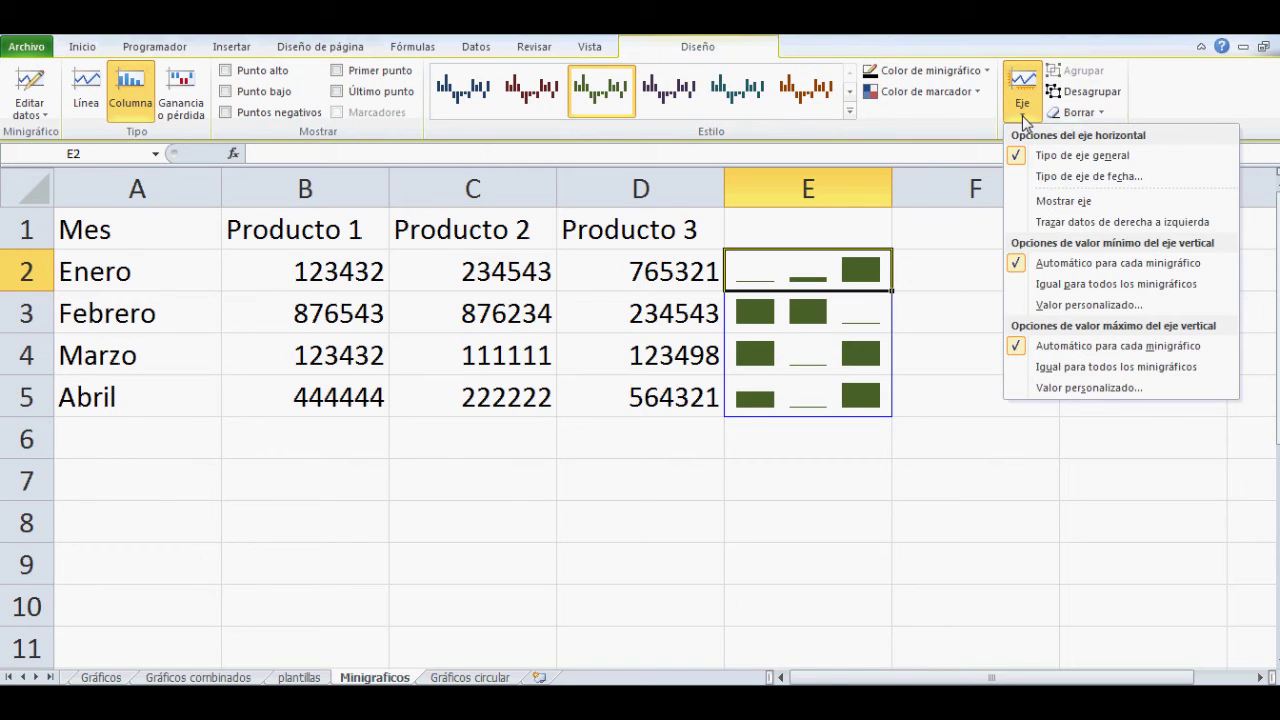
pyautogui.click(1022, 118)
pyautogui.click(45, 115)
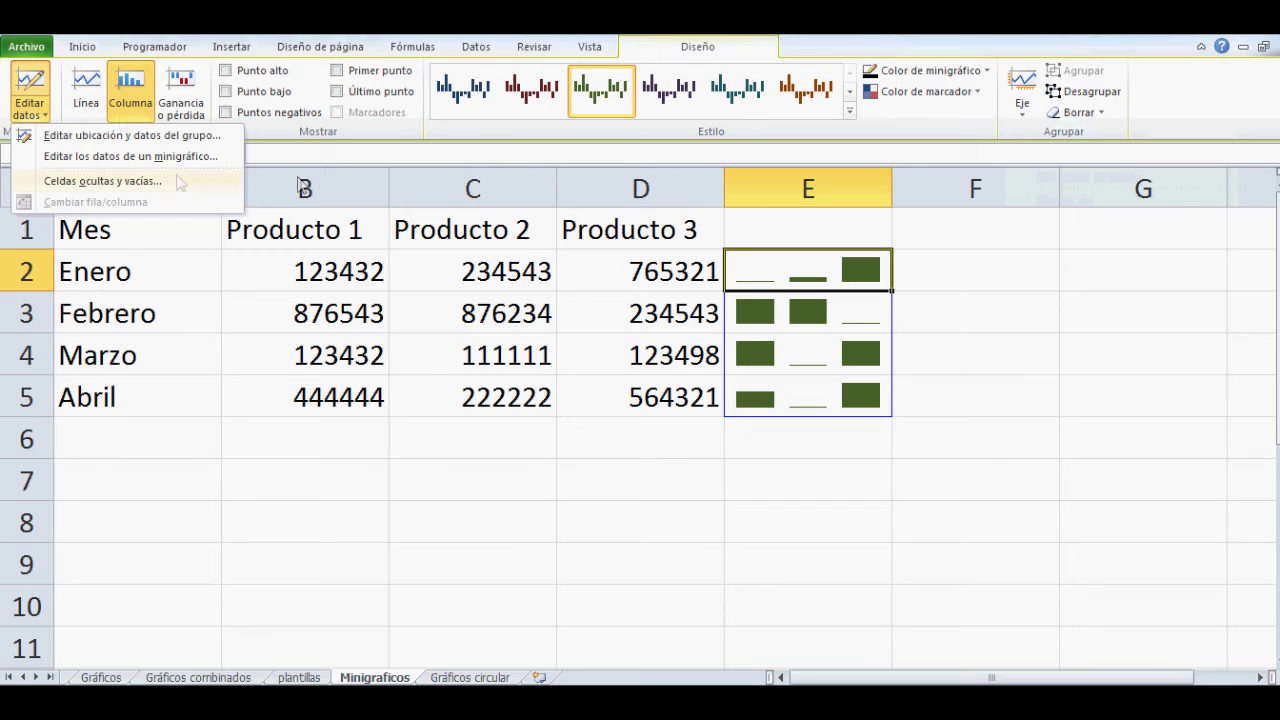
pyautogui.click(783, 280)
pyautogui.click(829, 311)
pyautogui.click(829, 269)
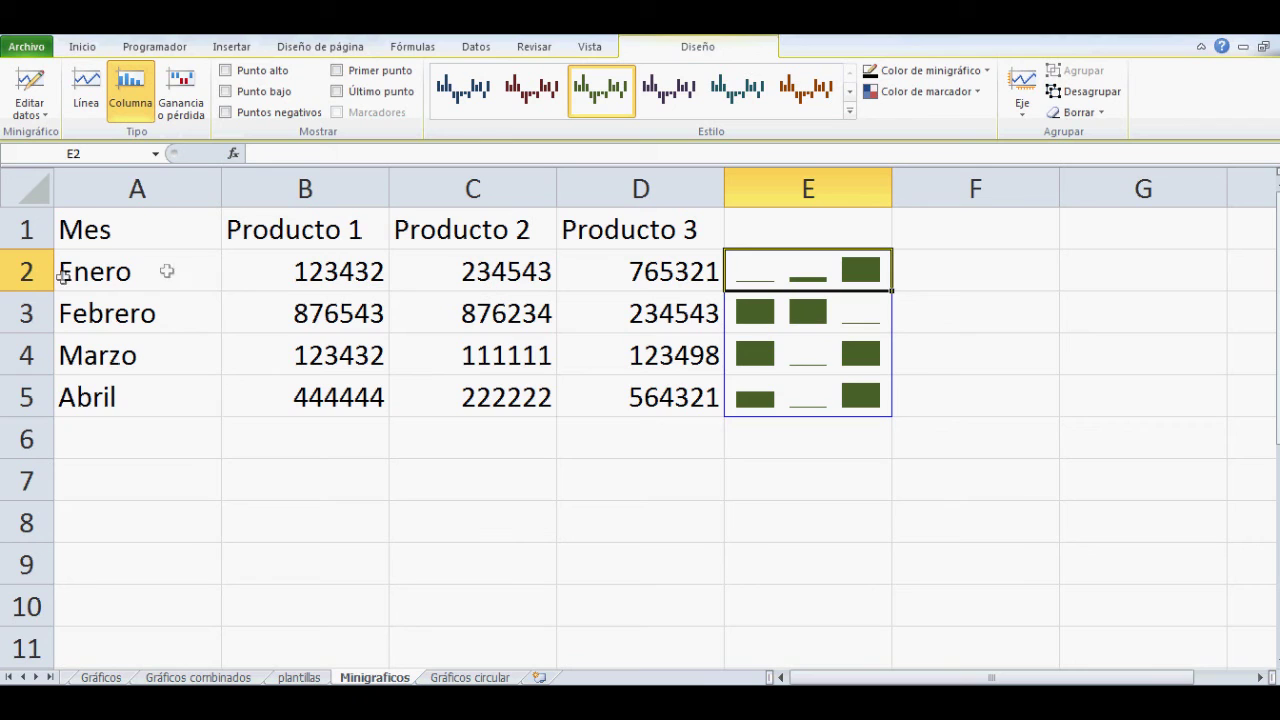
pyautogui.click(817, 320)
pyautogui.click(822, 371)
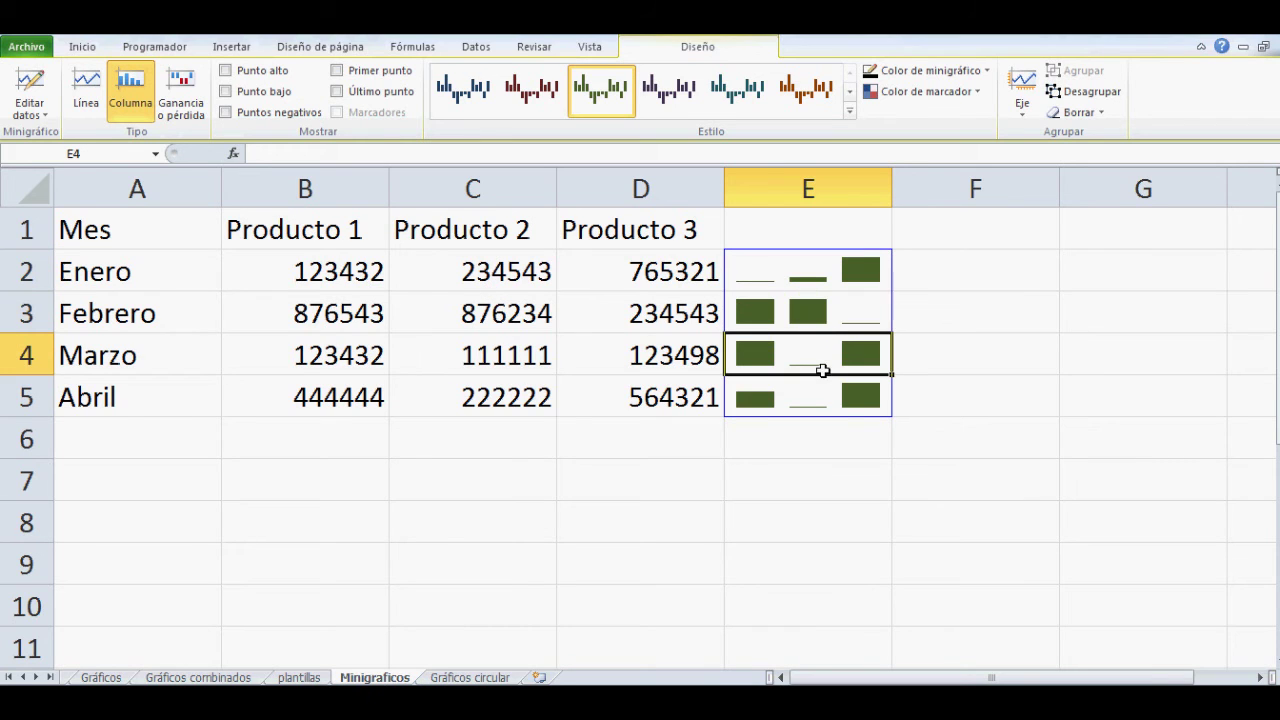
pyautogui.click(815, 410)
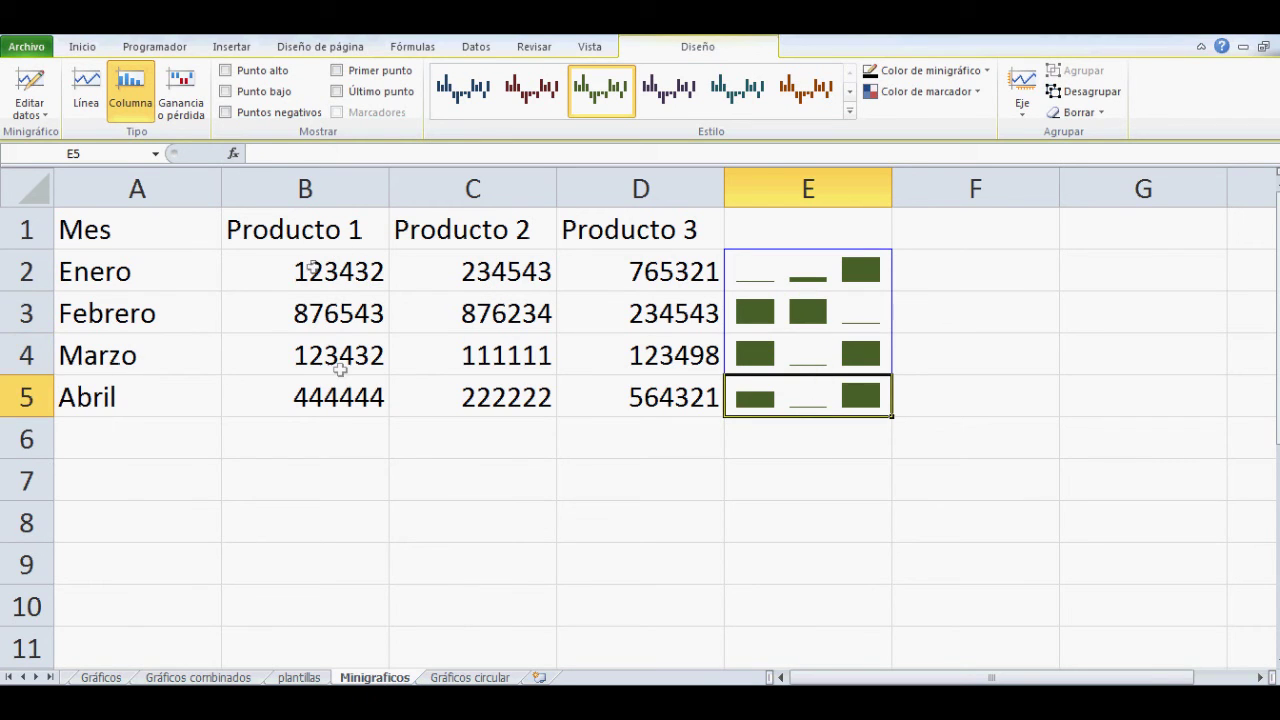
pyautogui.click(327, 443)
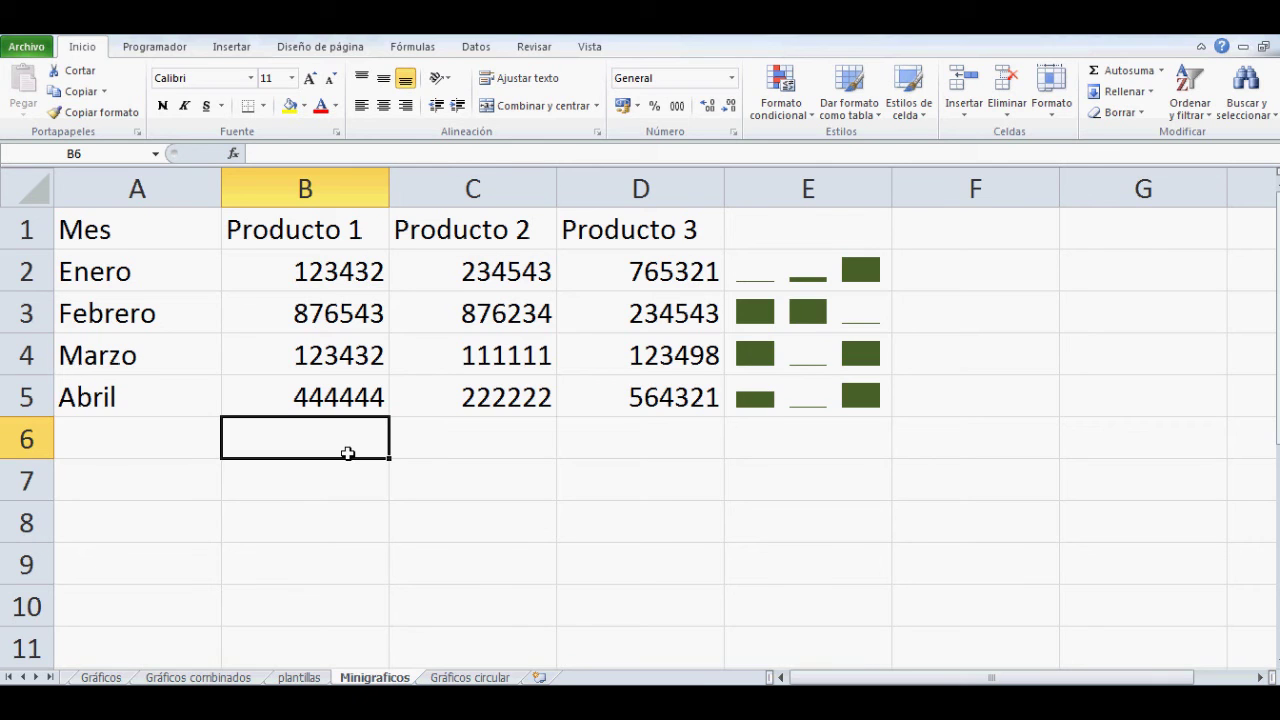
# Step: Insert a 2-D pie chart of A1:D5 on the Gráficos circular sheet
pyautogui.click(470, 677)
pyautogui.click(127, 232)
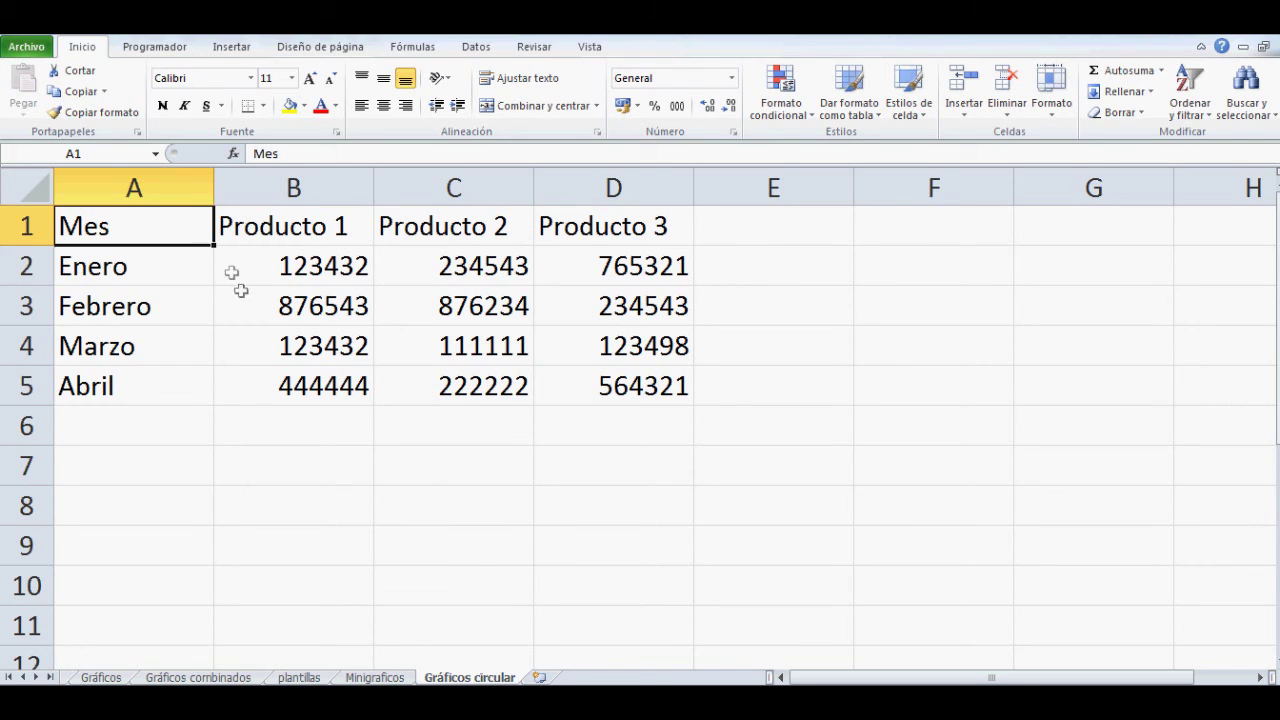
pyautogui.moveTo(131, 225); pyautogui.dragTo(620, 396)
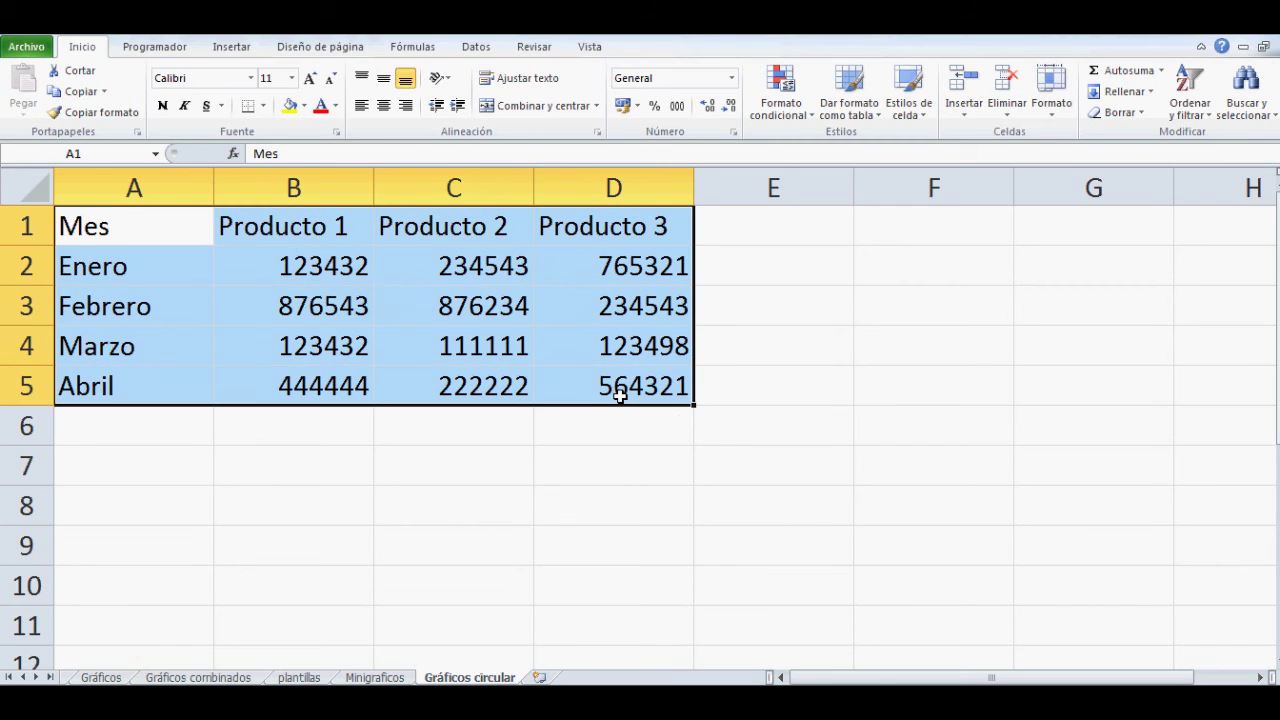
pyautogui.click(233, 47)
pyautogui.click(468, 90)
pyautogui.click(476, 172)
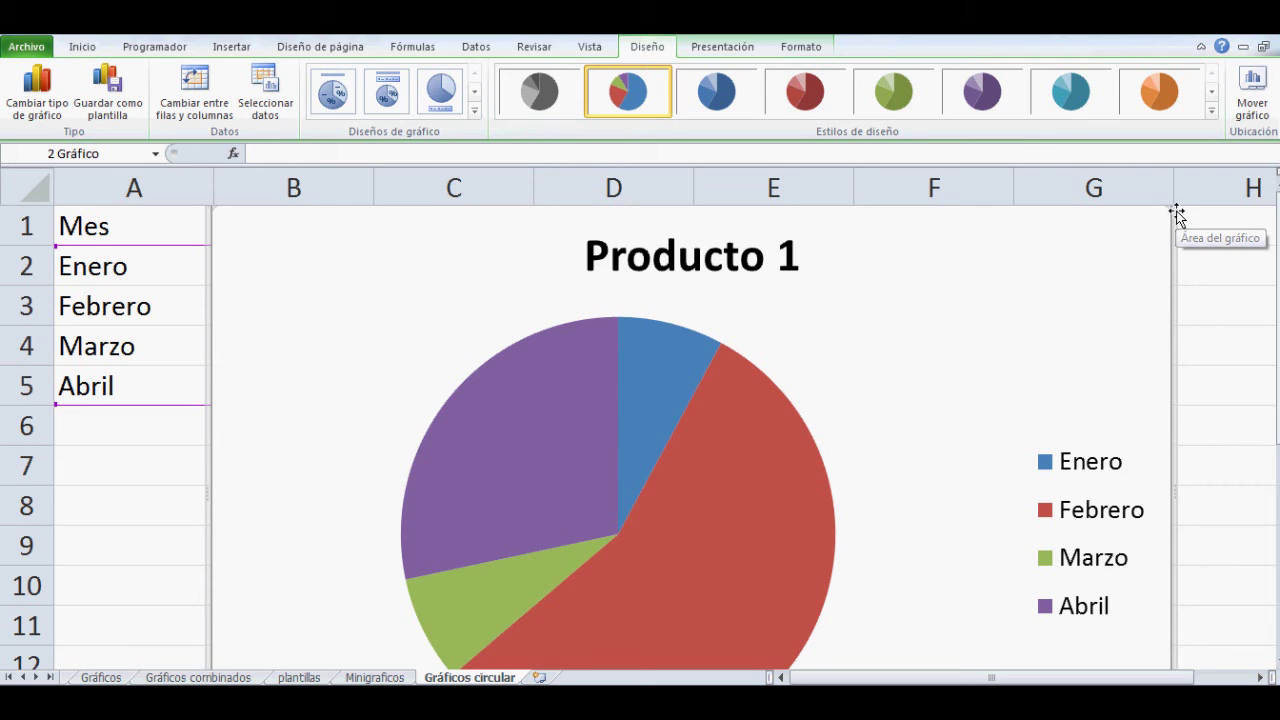
# Step: Shrink the pie chart and place it beside the data table, from column E to column H starting around row 3
pyautogui.moveTo(1174, 205); pyautogui.dragTo(929, 397)
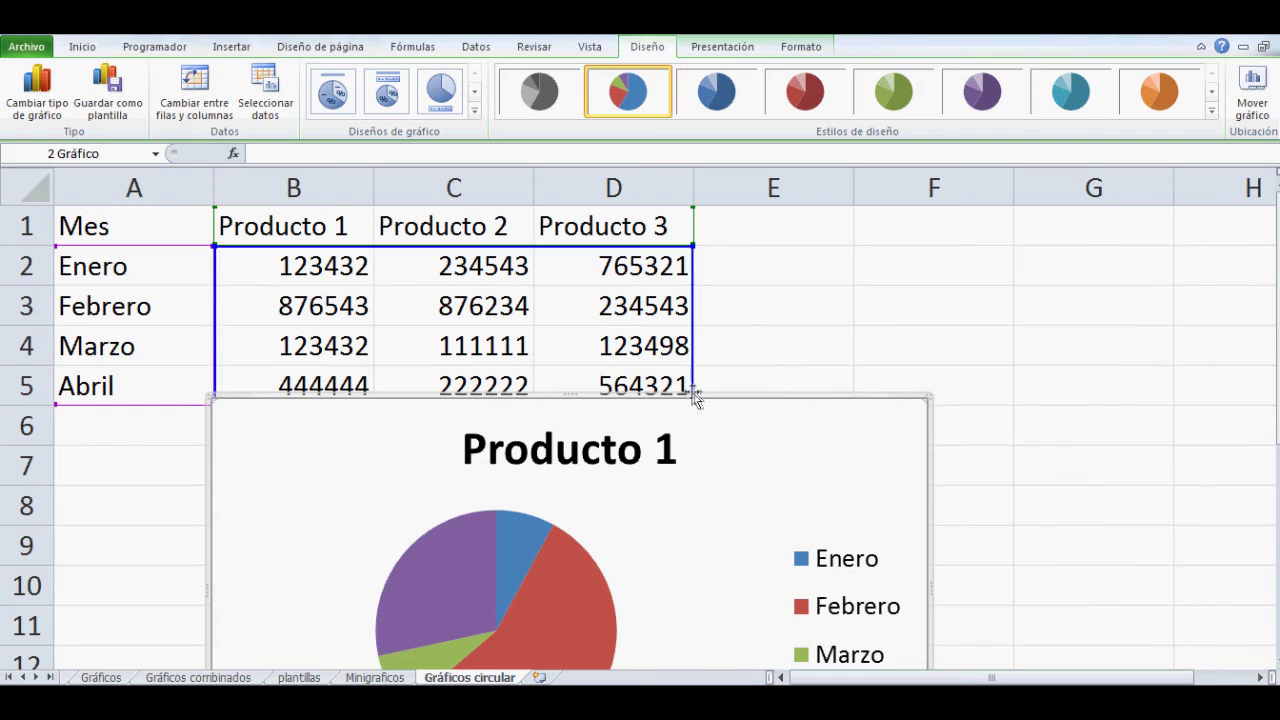
pyautogui.moveTo(686, 403); pyautogui.dragTo(1164, 285)
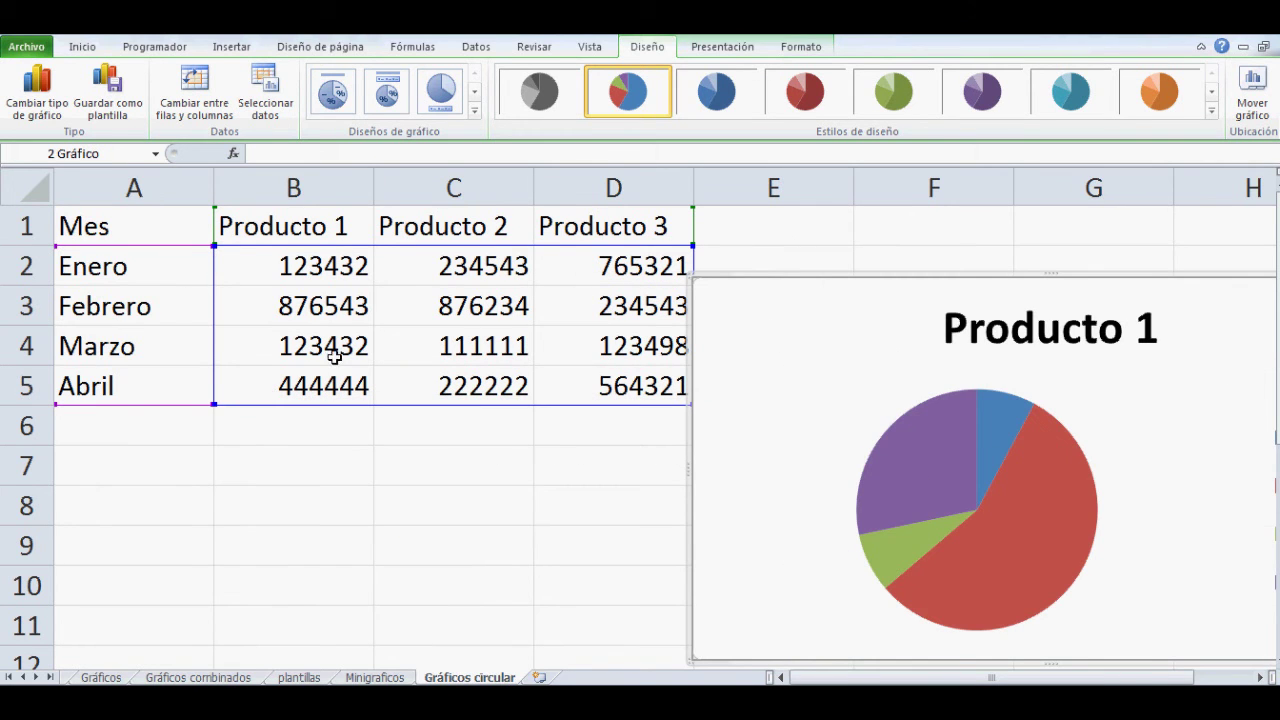
pyautogui.moveTo(986, 277); pyautogui.dragTo(529, 366)
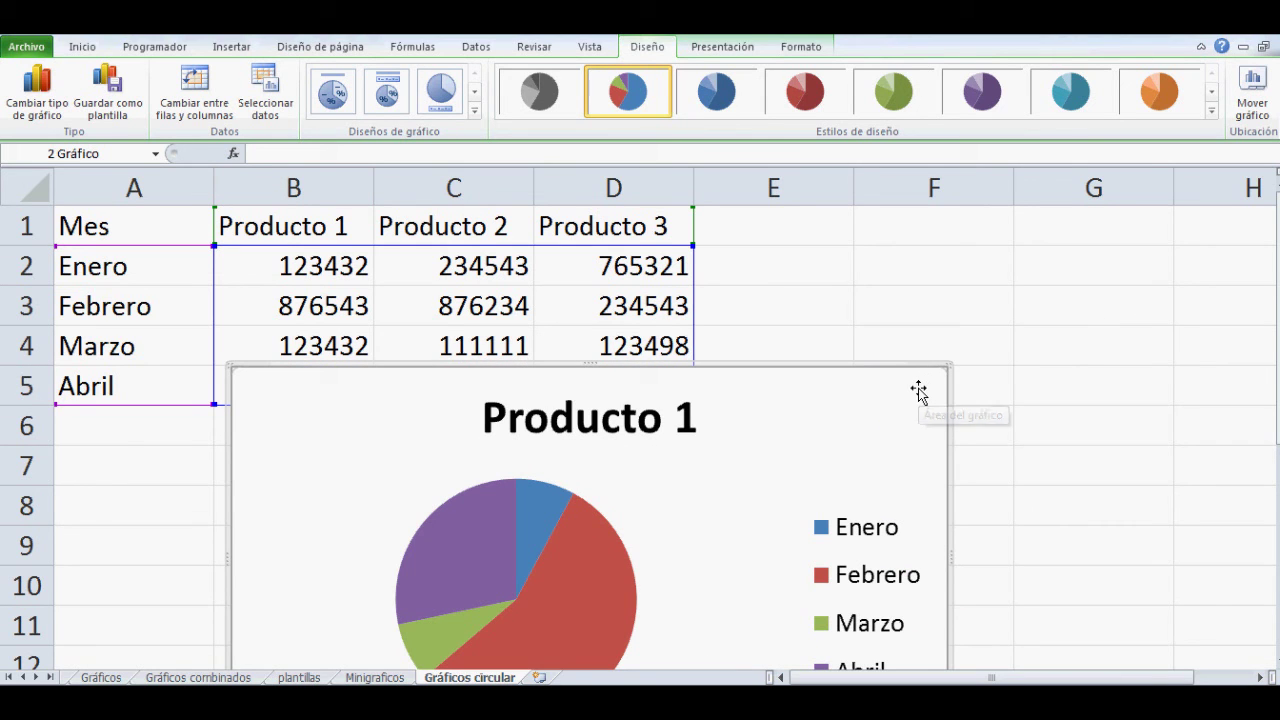
pyautogui.moveTo(831, 374); pyautogui.dragTo(346, 306)
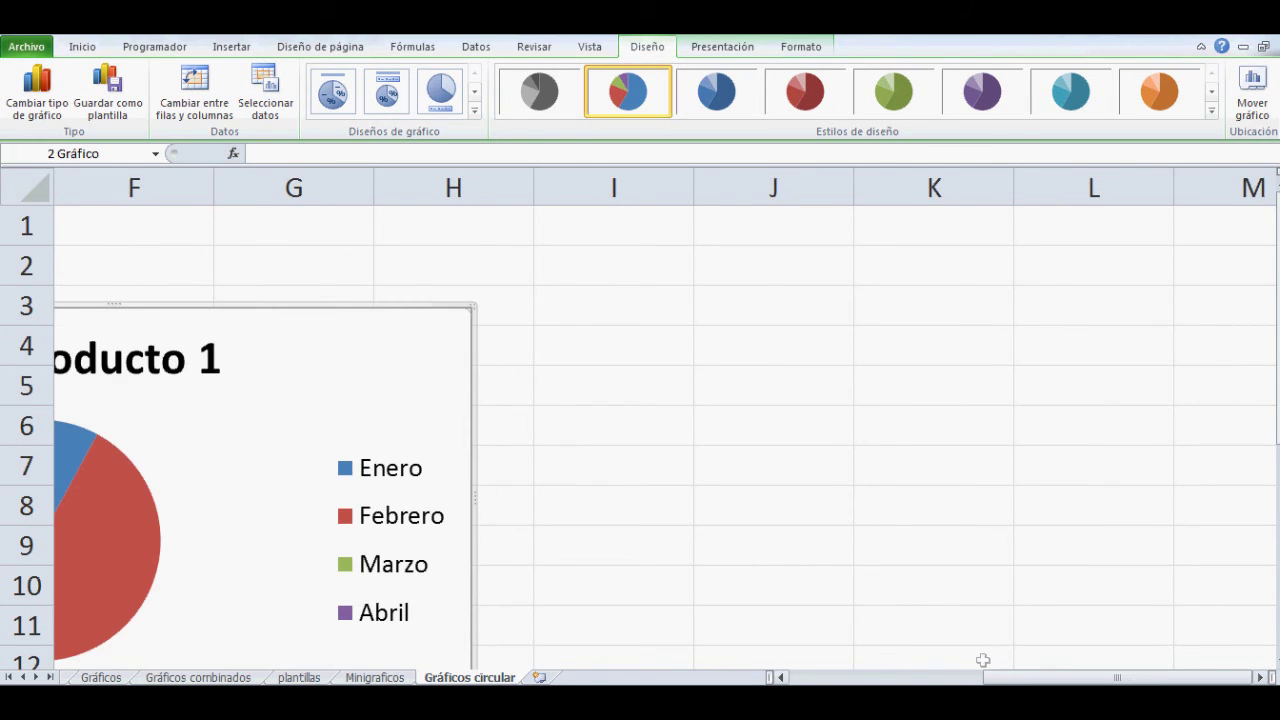
pyautogui.moveTo(1014, 678); pyautogui.dragTo(820, 678)
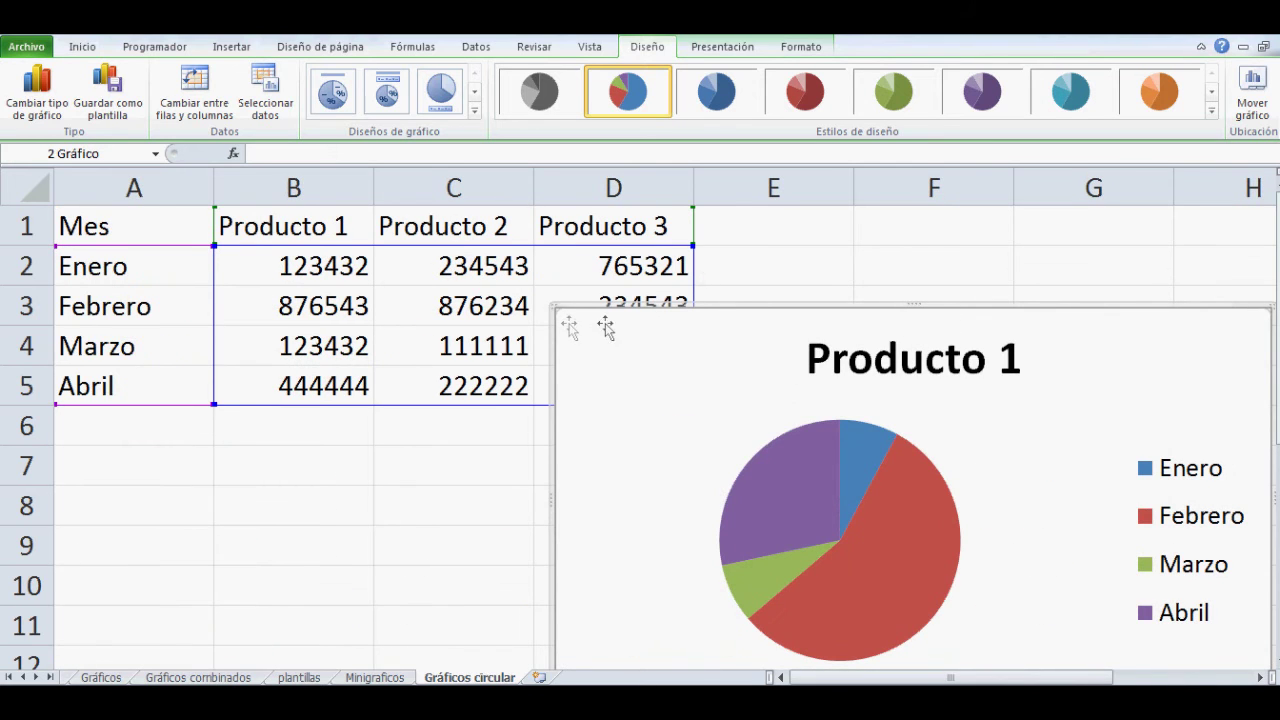
pyautogui.moveTo(557, 311); pyautogui.dragTo(781, 345)
pyautogui.moveTo(862, 343); pyautogui.dragTo(792, 300)
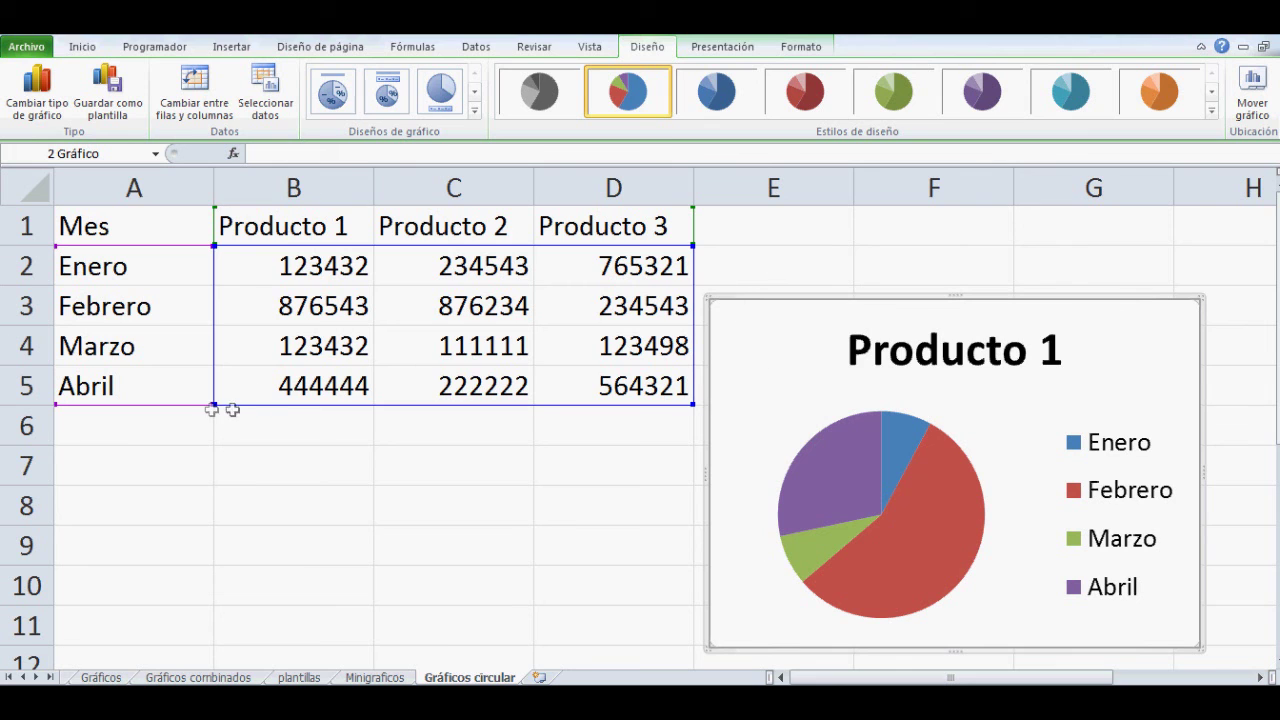
# Step: Narrow the pie chart's data range to a single product column and shift it across Producto 2 to Producto 3
pyautogui.moveTo(692, 270); pyautogui.dragTo(692, 262)
pyautogui.moveTo(662, 403); pyautogui.dragTo(380, 397)
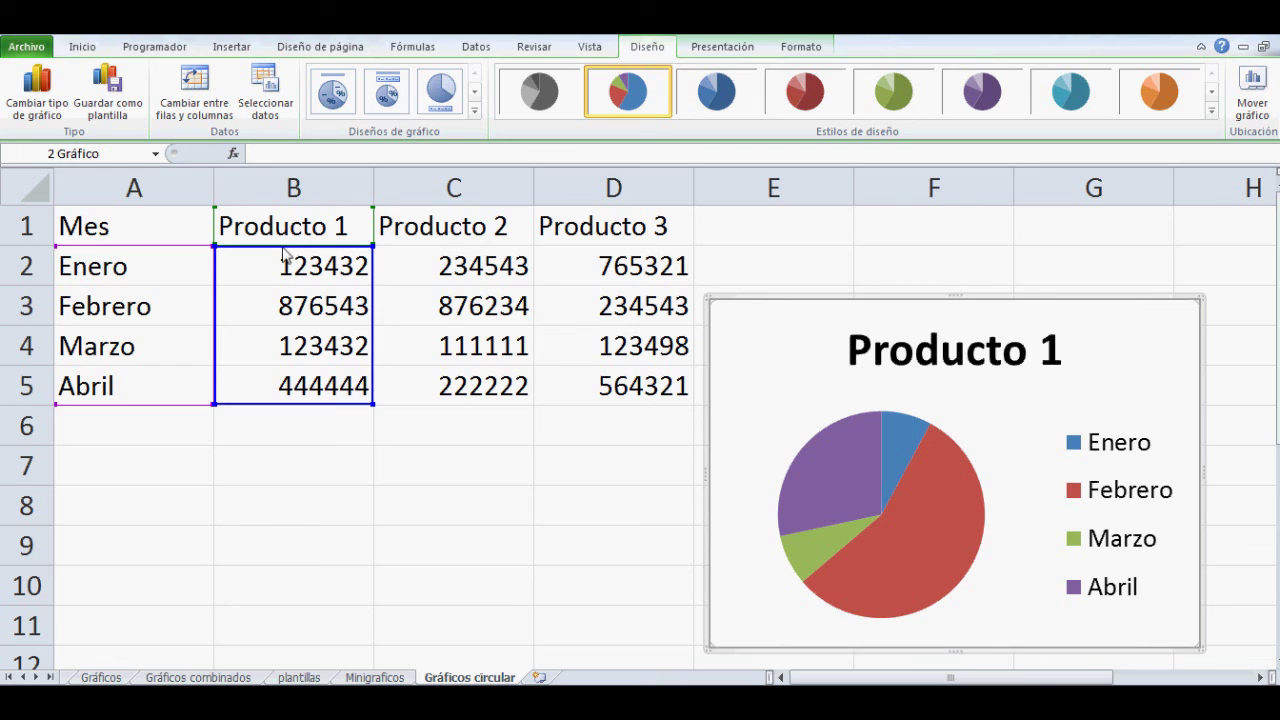
pyautogui.moveTo(314, 247); pyautogui.dragTo(422, 259)
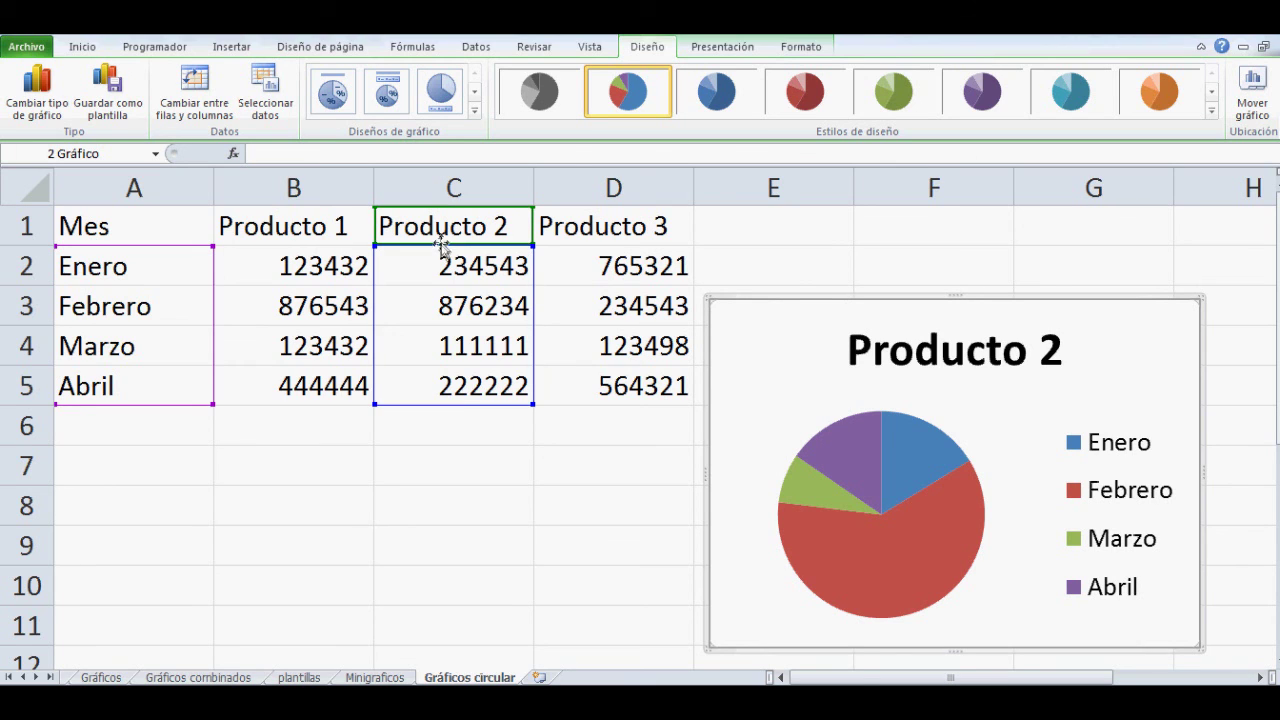
pyautogui.moveTo(522, 262); pyautogui.dragTo(561, 269)
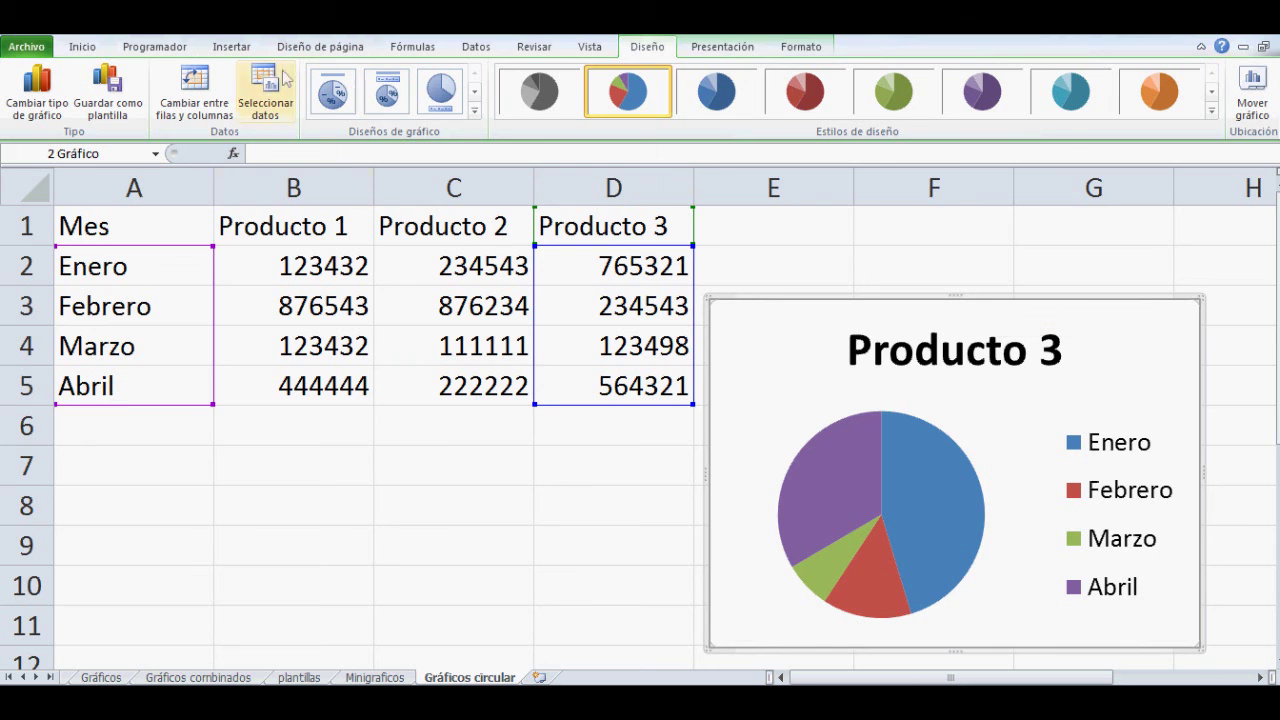
# Step: Review the pie chart's layout and format options, and shift its data range to the Producto 2 column
pyautogui.click(722, 50)
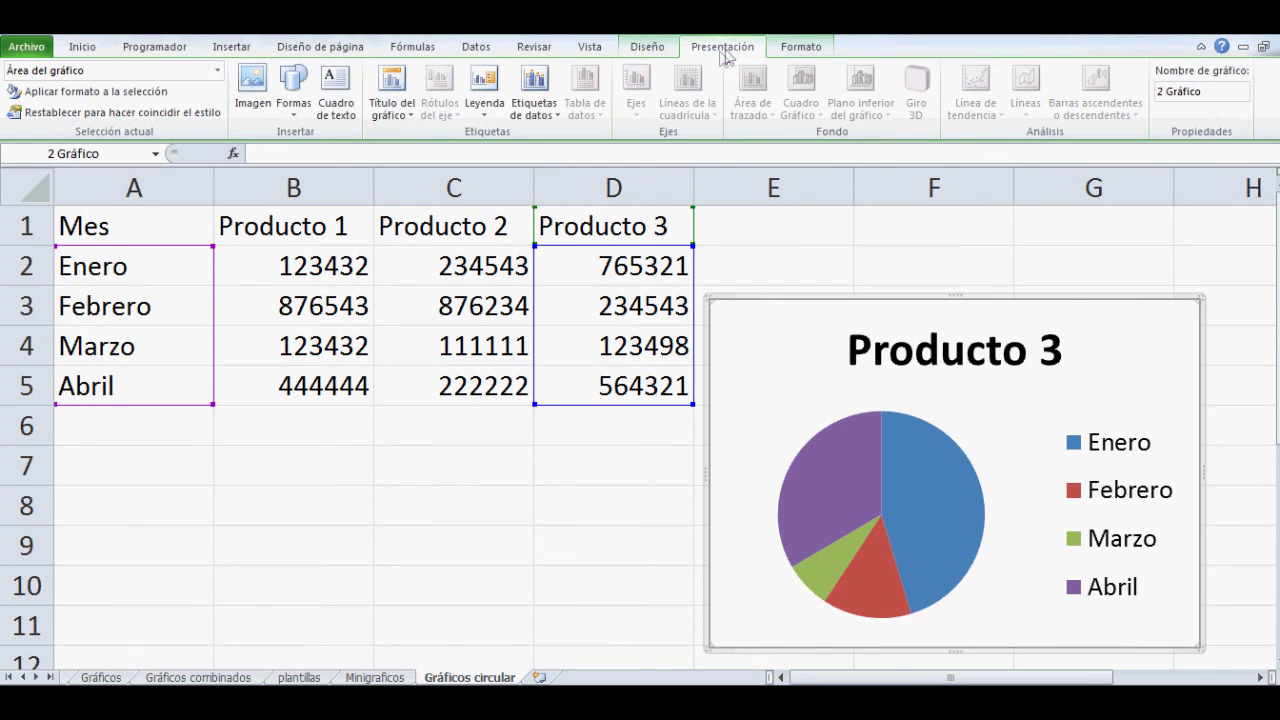
pyautogui.click(790, 46)
pyautogui.click(647, 46)
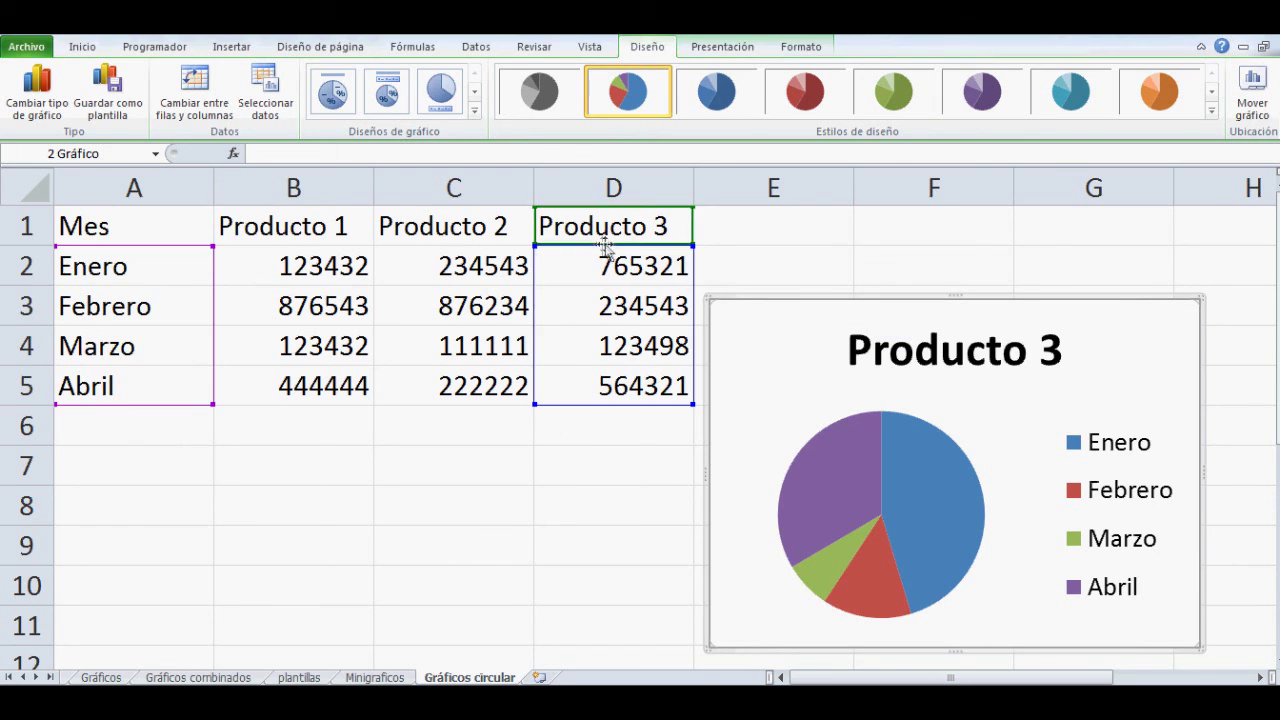
pyautogui.moveTo(596, 255); pyautogui.dragTo(430, 265)
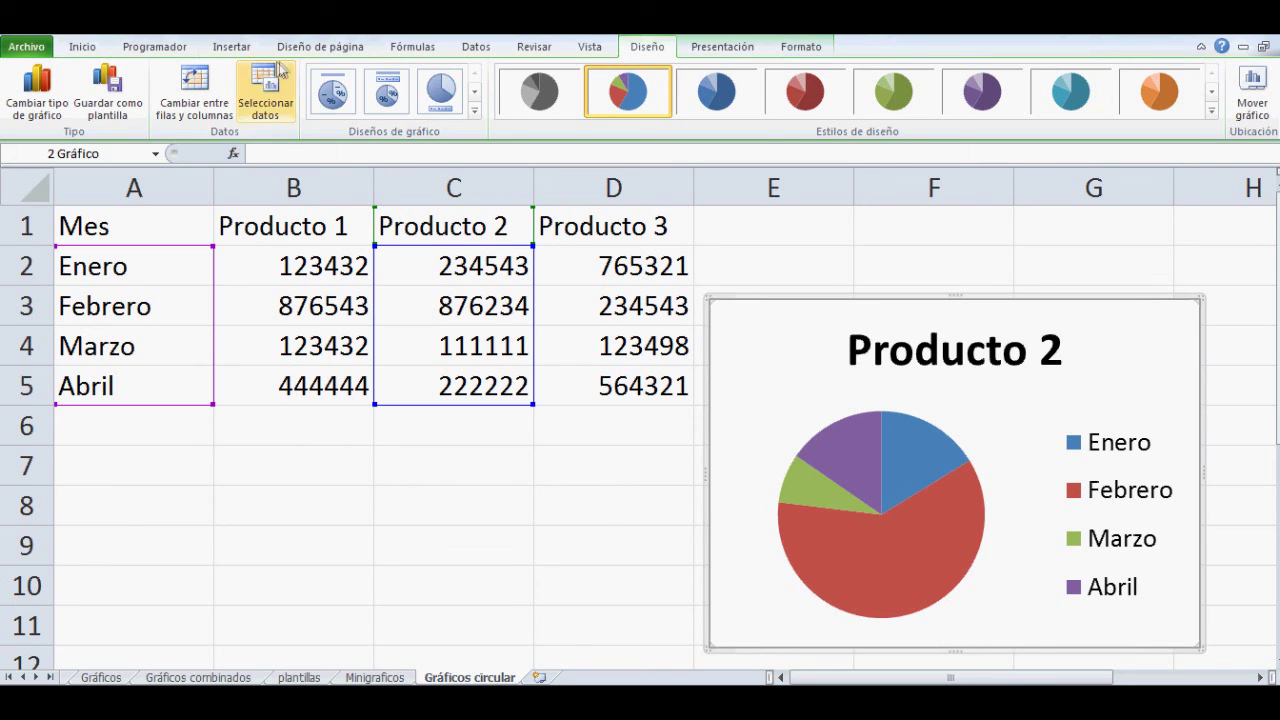
# Step: Replace the pie chart with a doughnut chart of A1:D5 that shows all three products by month
pyautogui.click(244, 47)
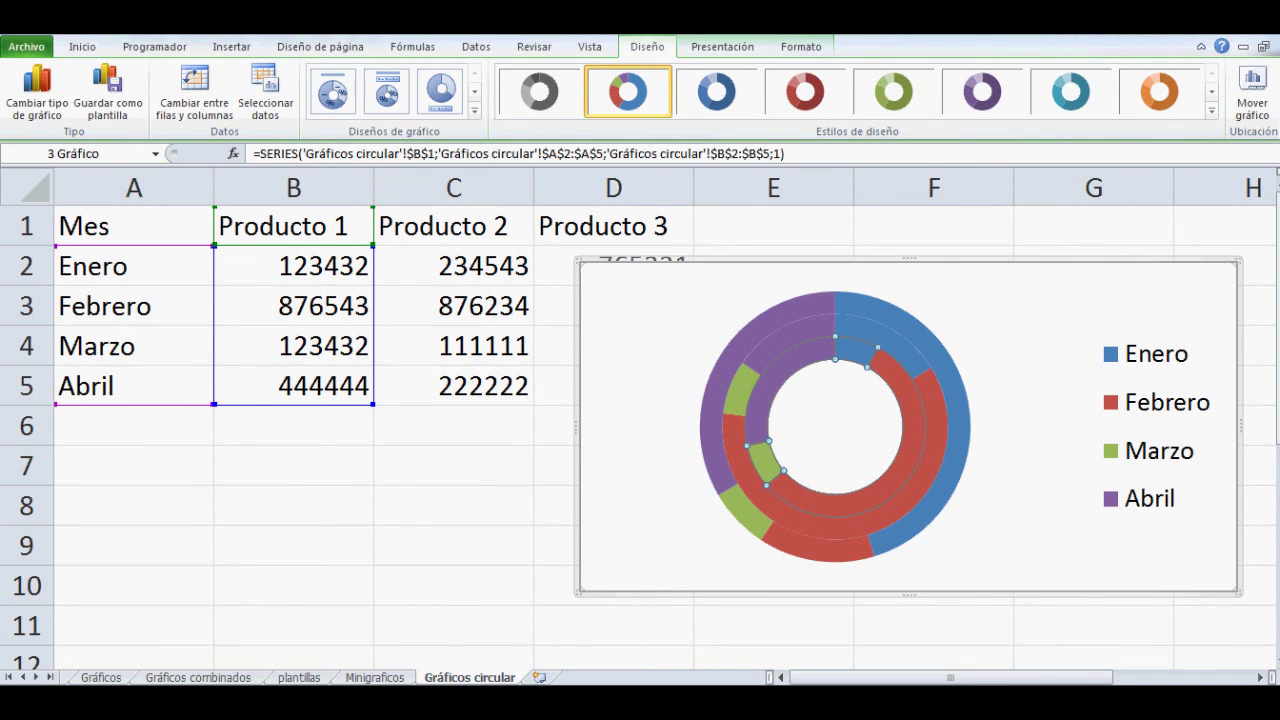
pyautogui.click(232, 47)
pyautogui.click(645, 110)
pyautogui.click(775, 389)
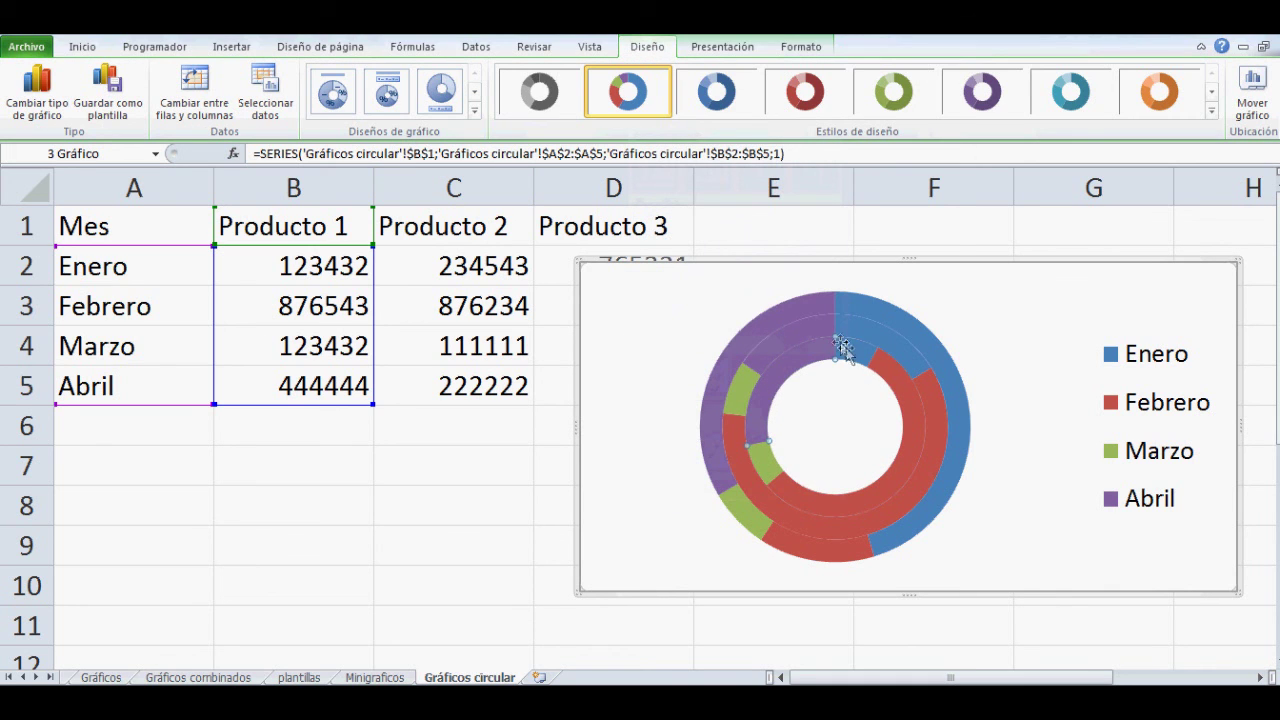
# Step: Examine which product series each doughnut ring represents, checking the inner, middle and outer rings against the table
pyautogui.moveTo(893, 476)
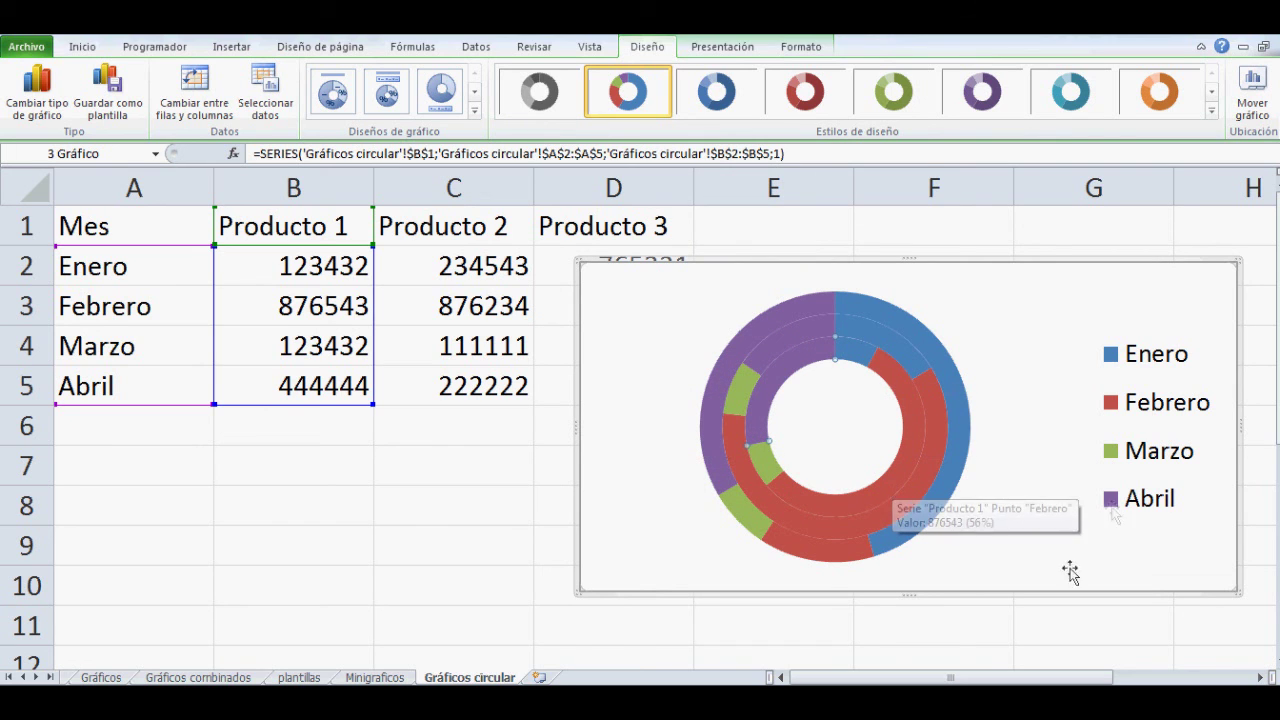
pyautogui.click(817, 324)
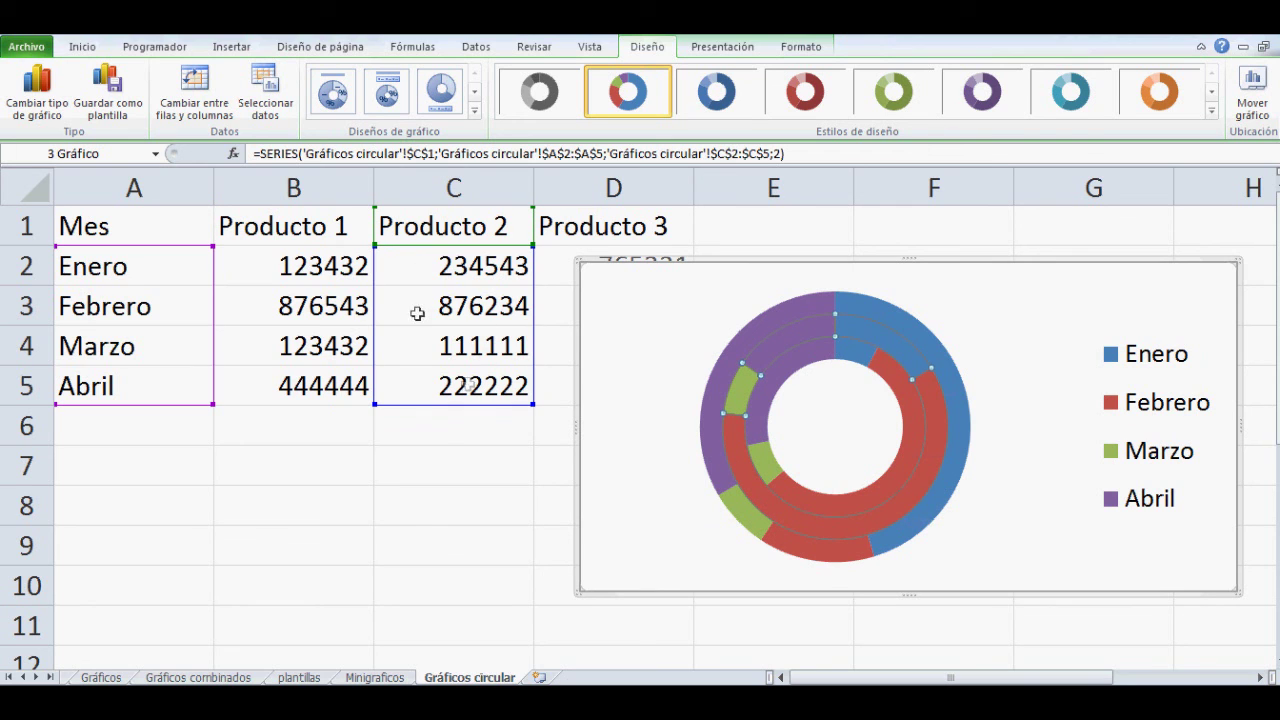
pyautogui.moveTo(826, 333)
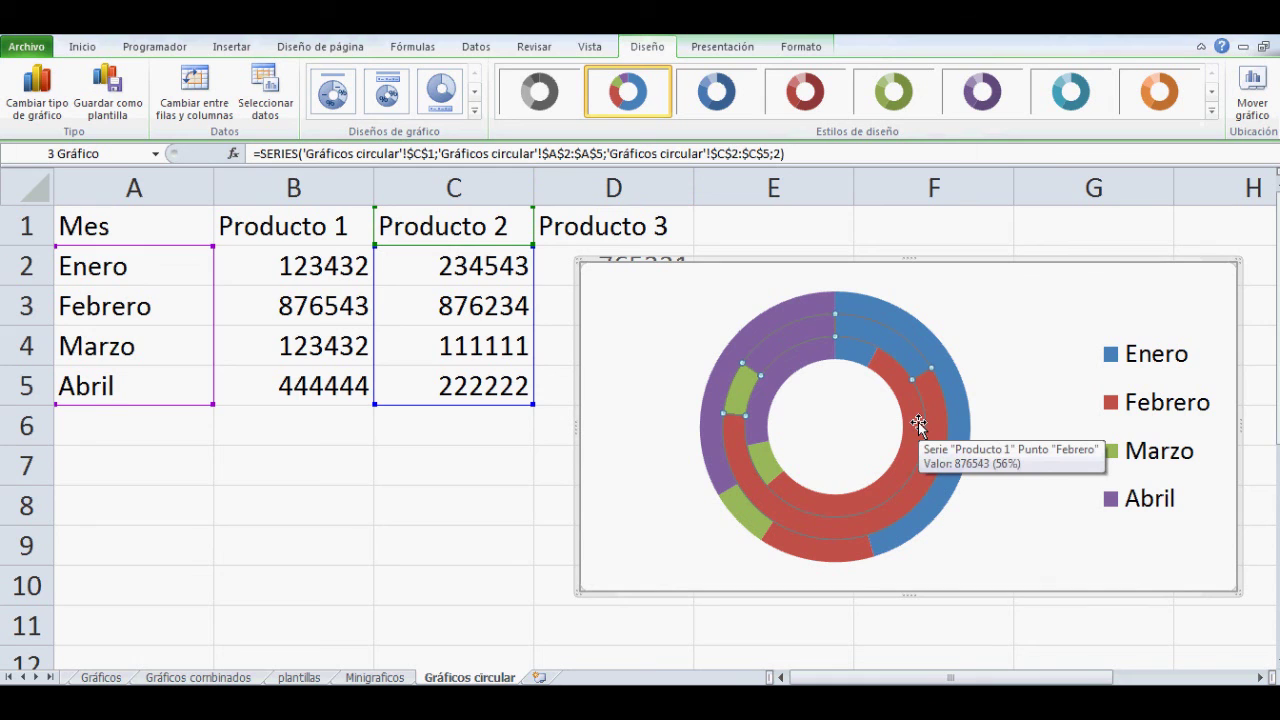
pyautogui.click(812, 347)
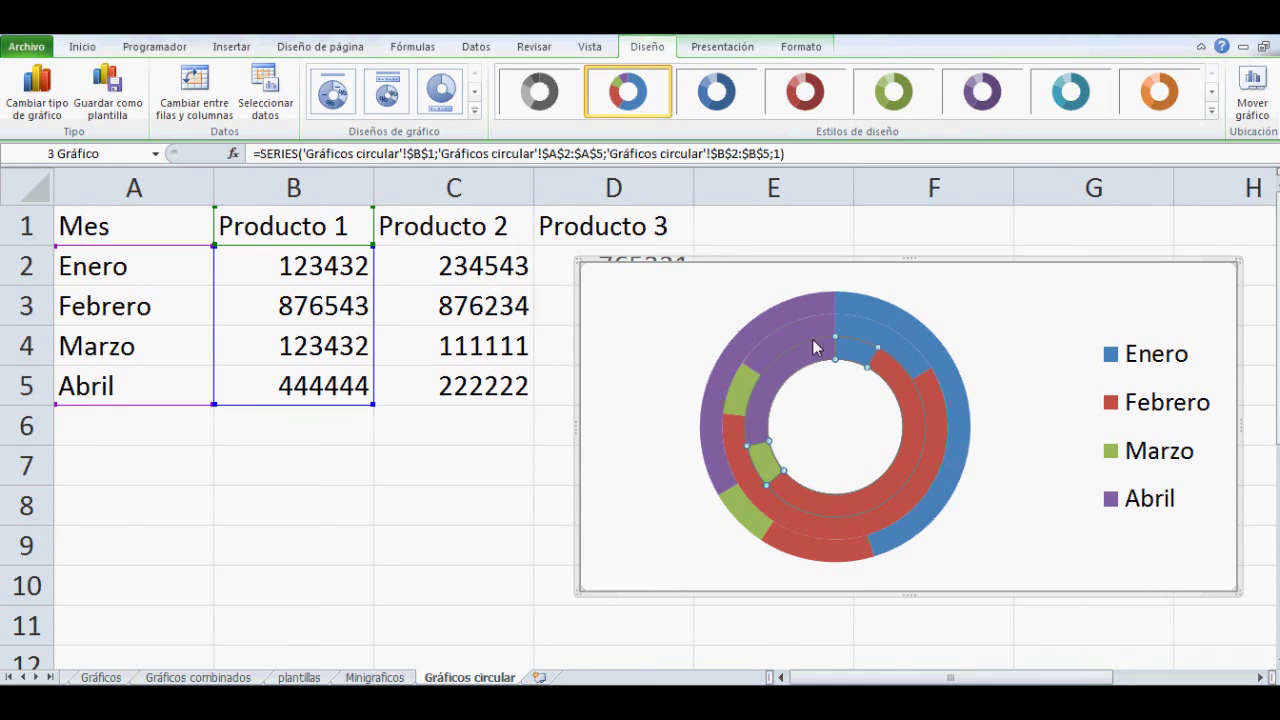
pyautogui.click(803, 320)
pyautogui.click(795, 308)
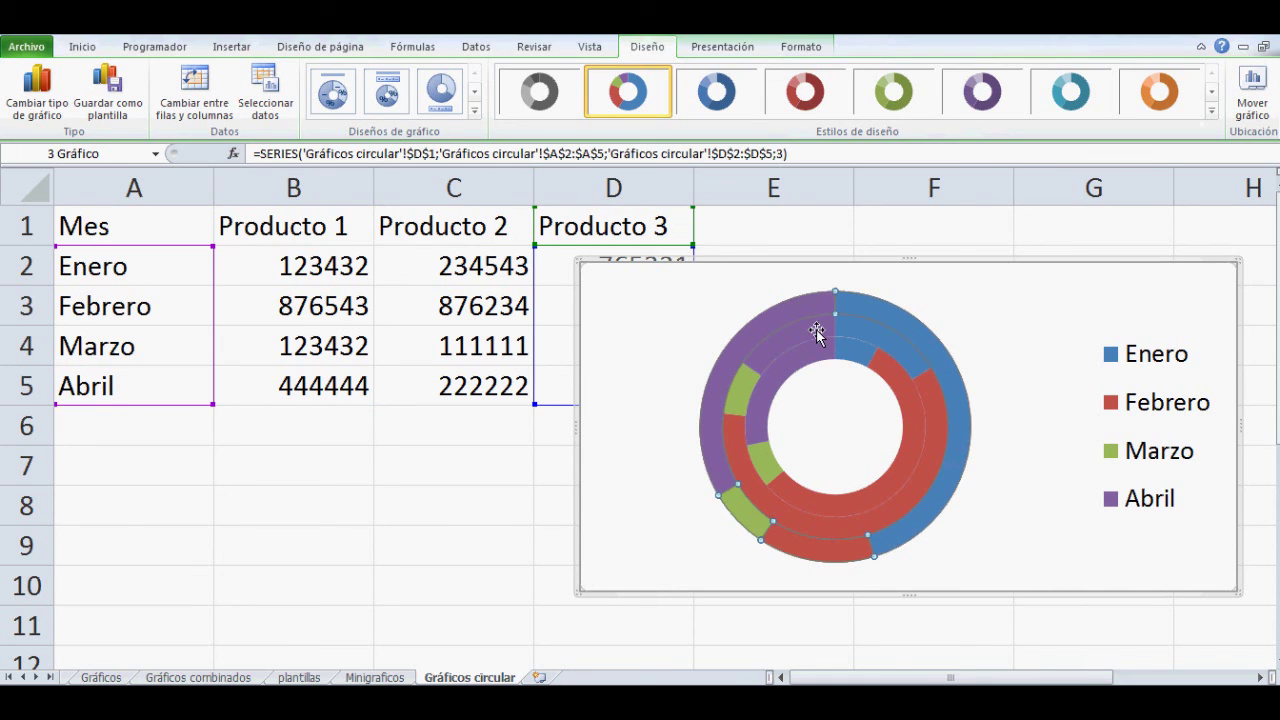
pyautogui.click(951, 262)
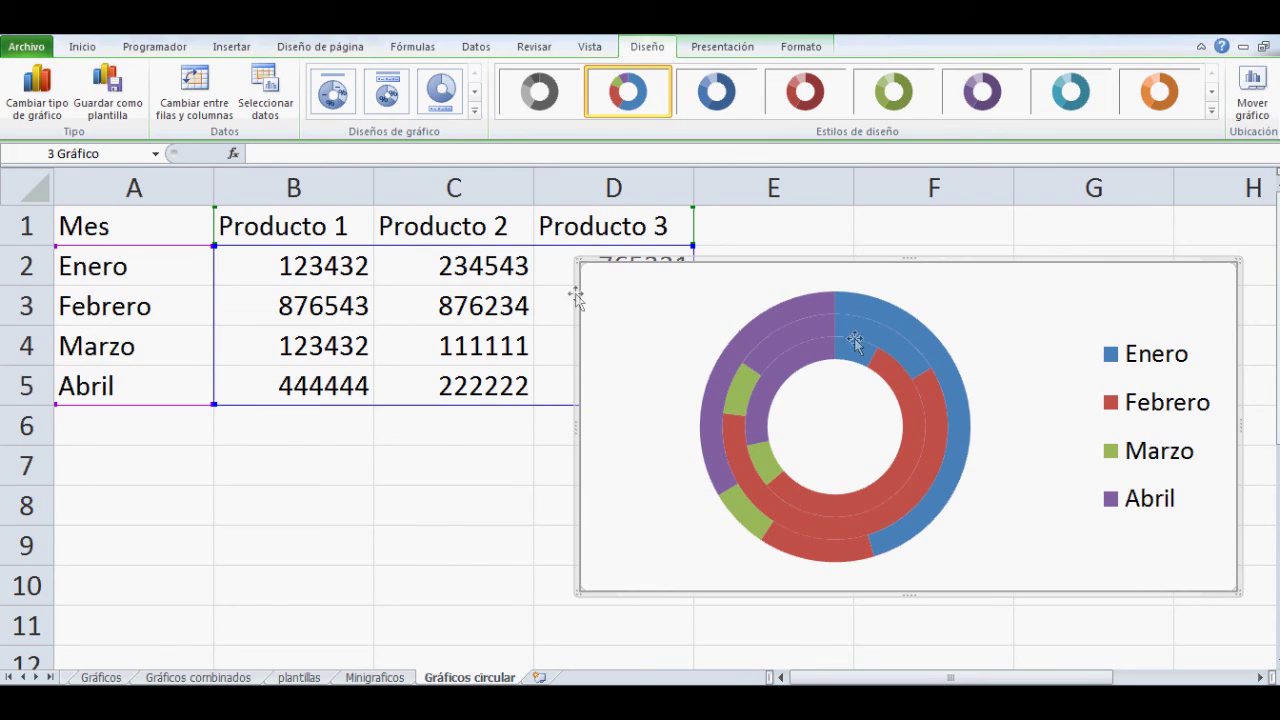